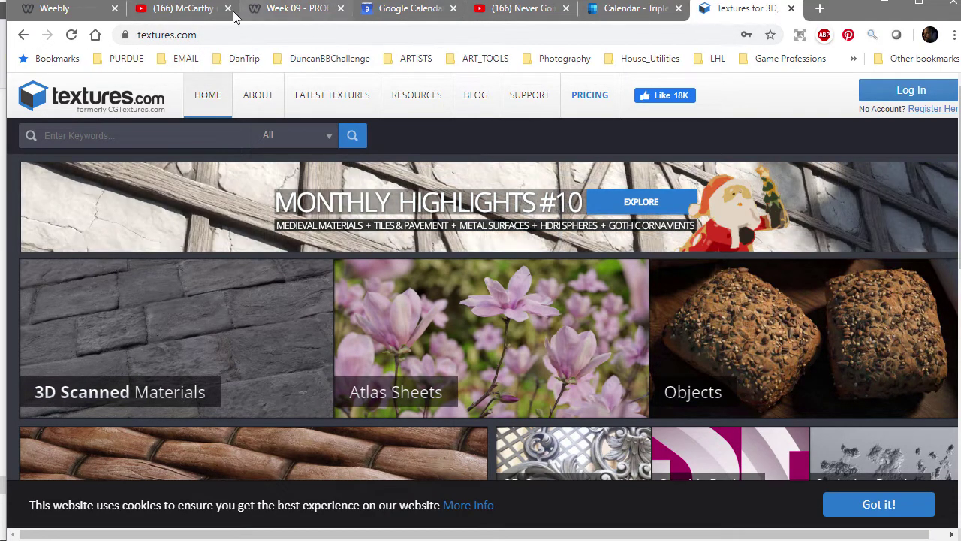
Look through the tutorial videos on the Week 09 course page, around "Cutting Out and Cleaning Up Leaf Textures".
left_click(291, 15)
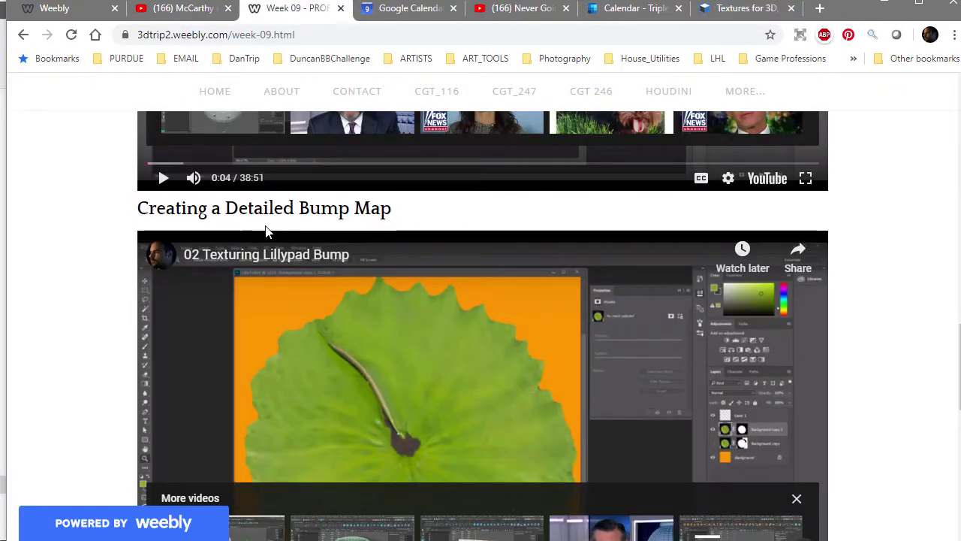
scroll(321, 223, "down", 7)
scroll(355, 291, "up", 10)
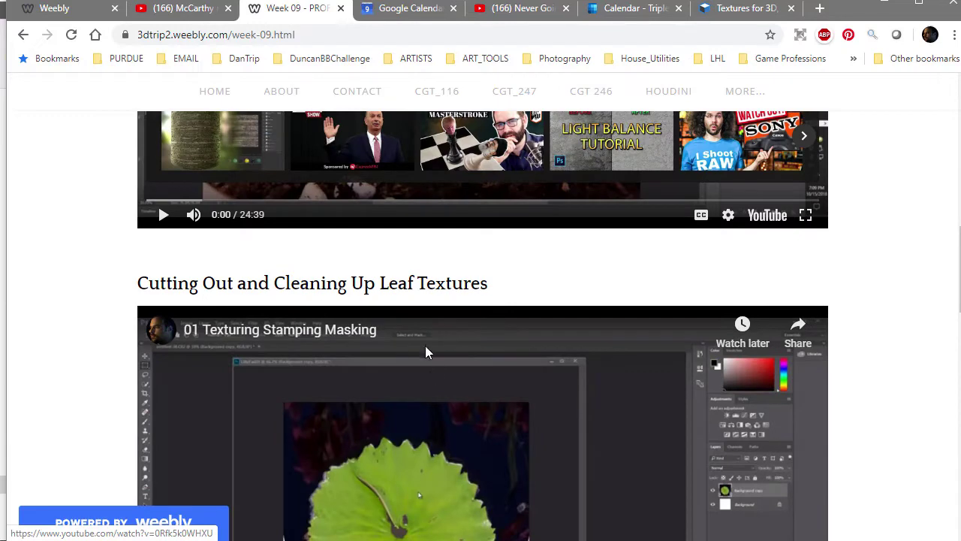
scroll(396, 313, "down", 3)
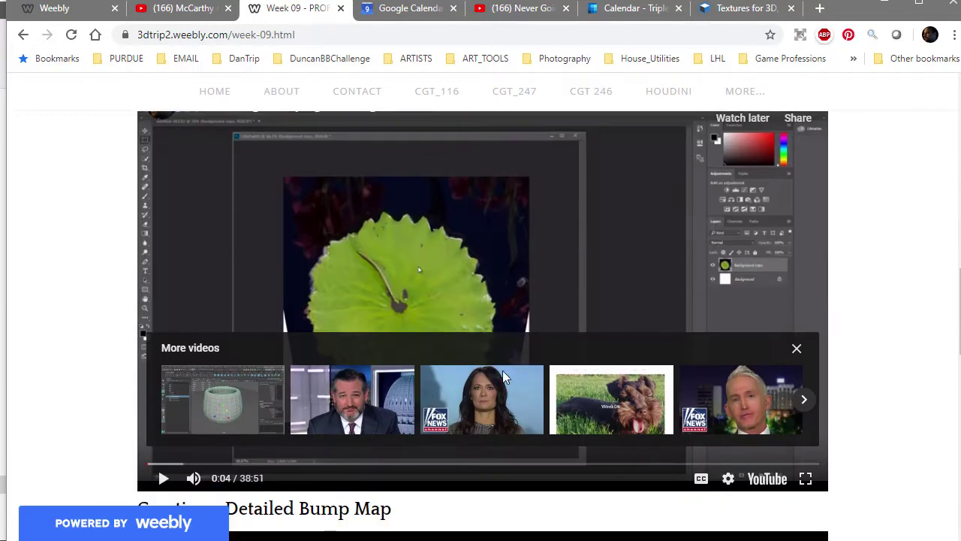
scroll(334, 298, "up", 1)
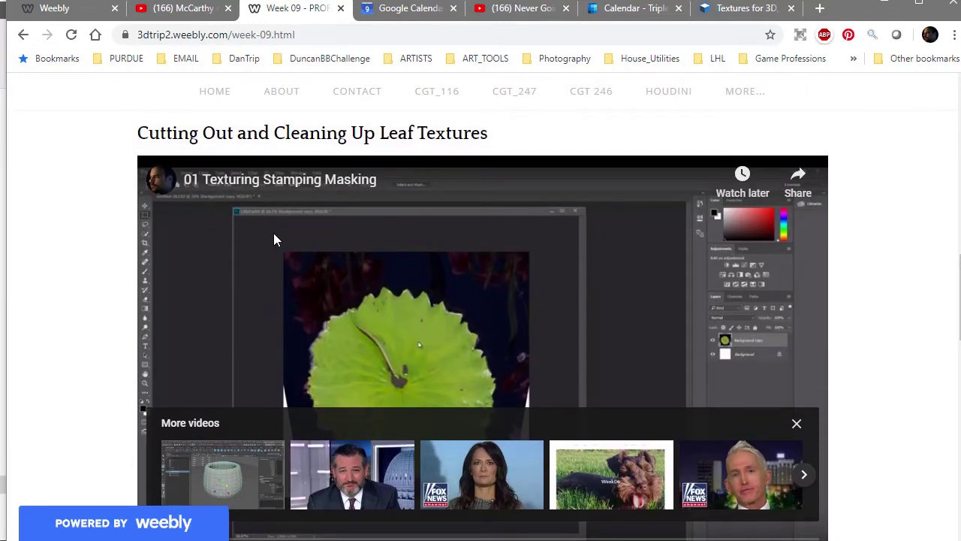
scroll(350, 304, "down", 3)
scroll(350, 307, "up", 5)
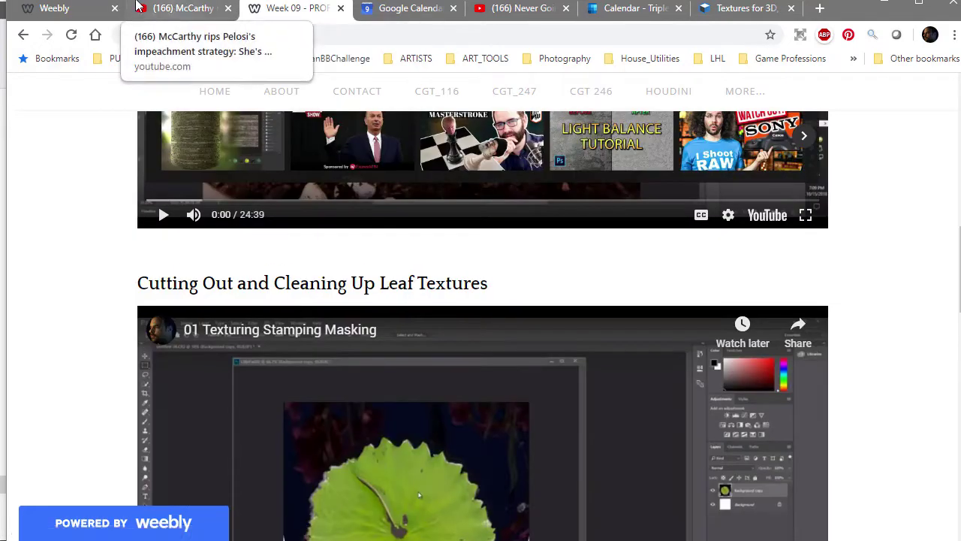
Search all categories on textures.com for "leaf".
left_click(747, 9)
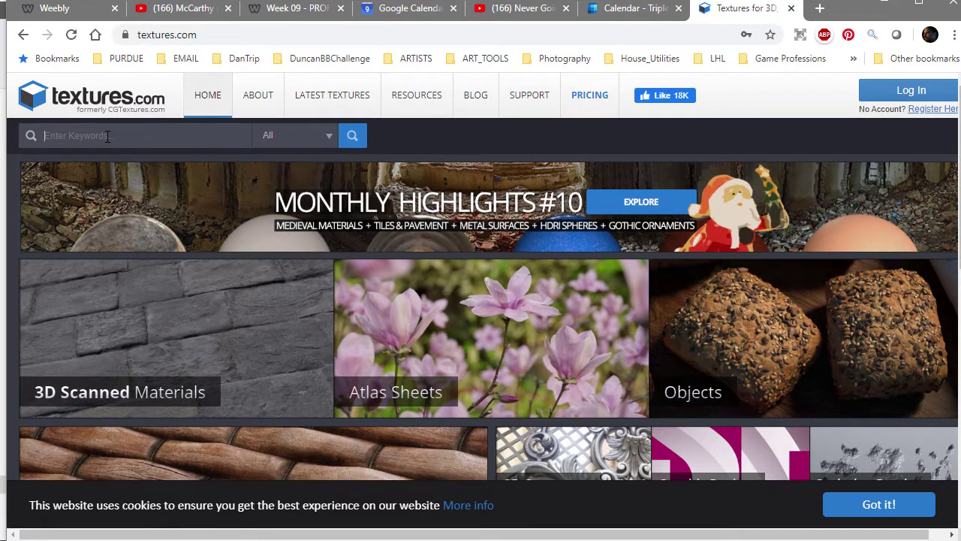
type("leaf")
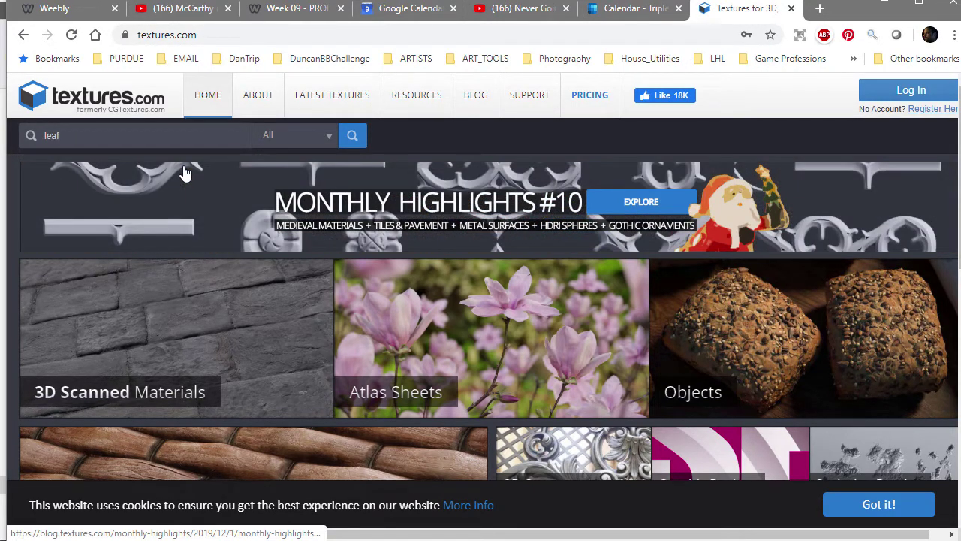
key("Return")
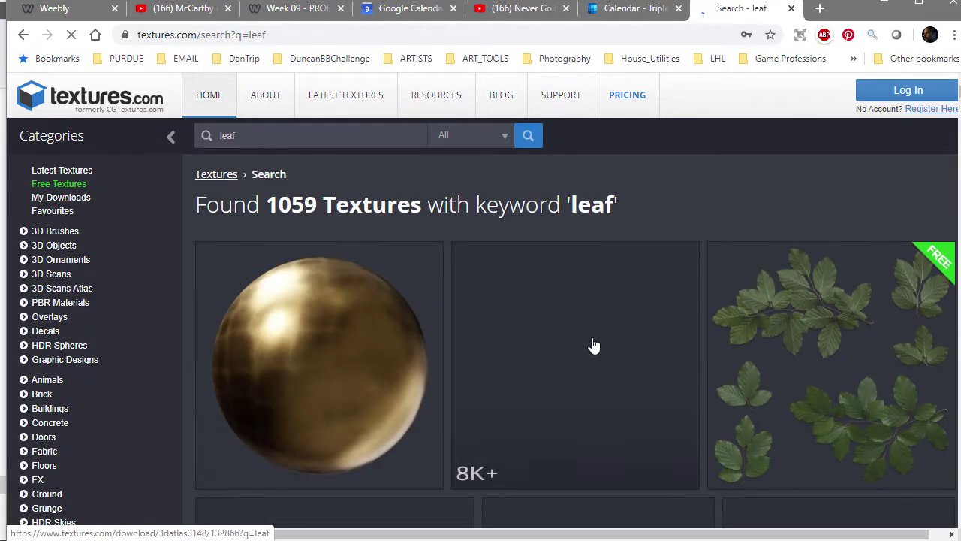
Browse the leaf search results for a single leaf image on a transparent background.
scroll(593, 342, "down", 3)
scroll(593, 340, "down", 5)
scroll(593, 339, "up", 5)
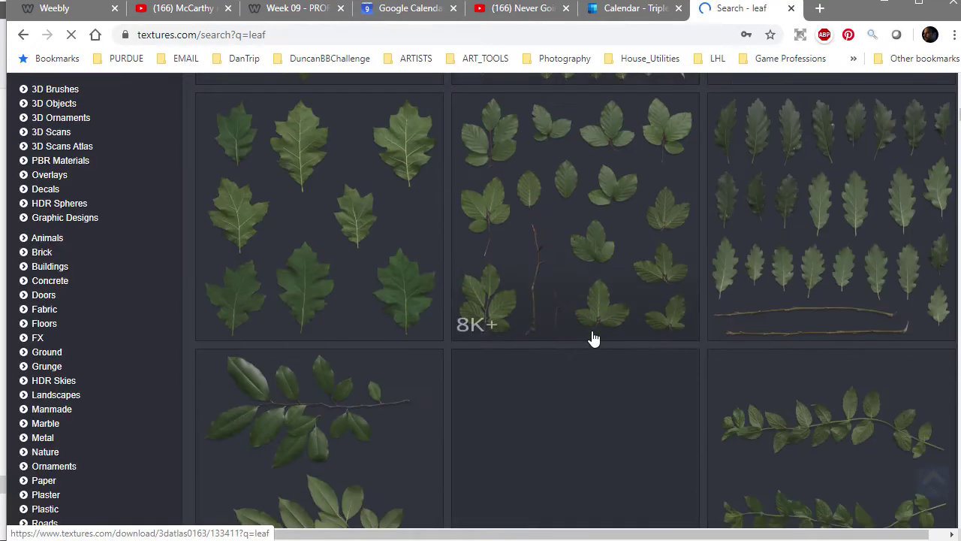
scroll(593, 339, "down", 15)
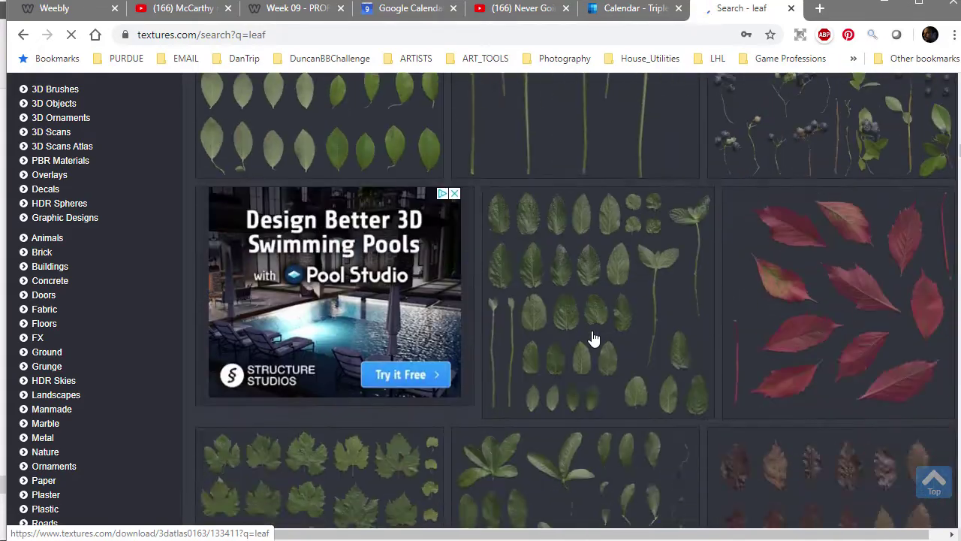
scroll(593, 339, "down", 15)
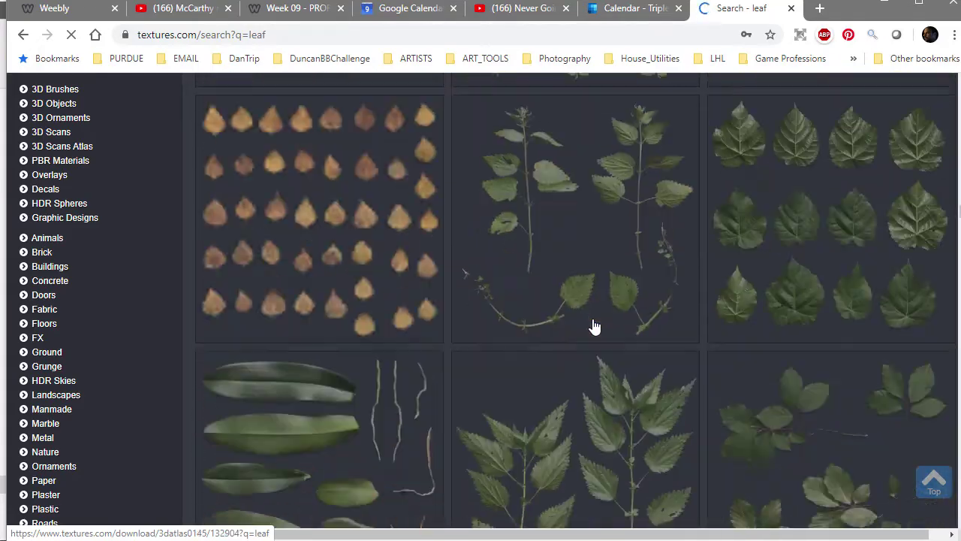
scroll(596, 322, "down", 15)
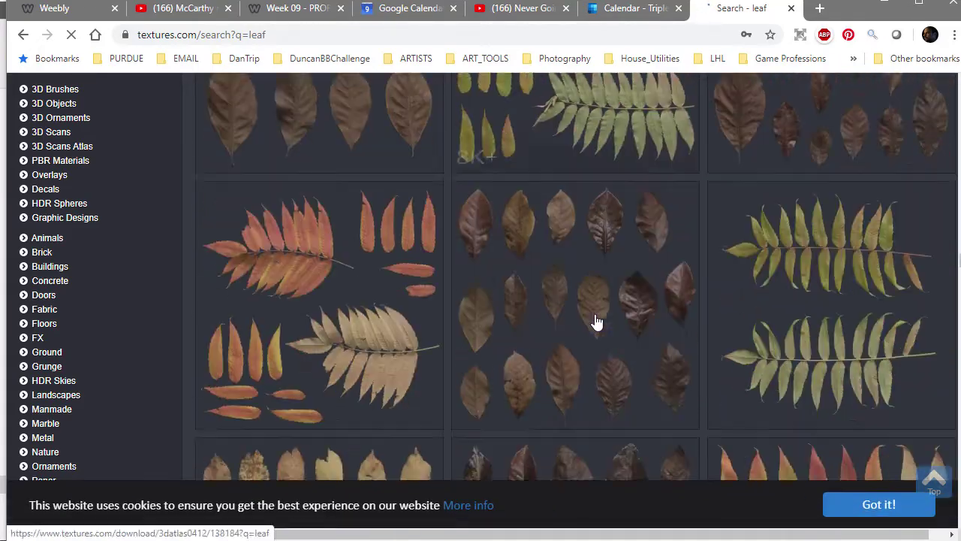
scroll(597, 322, "down", 15)
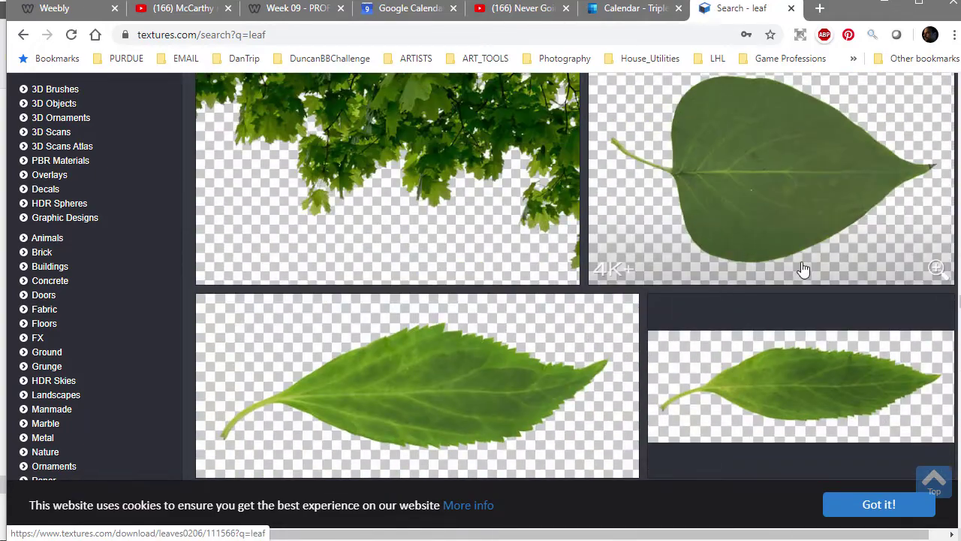
scroll(759, 226, "up", 2)
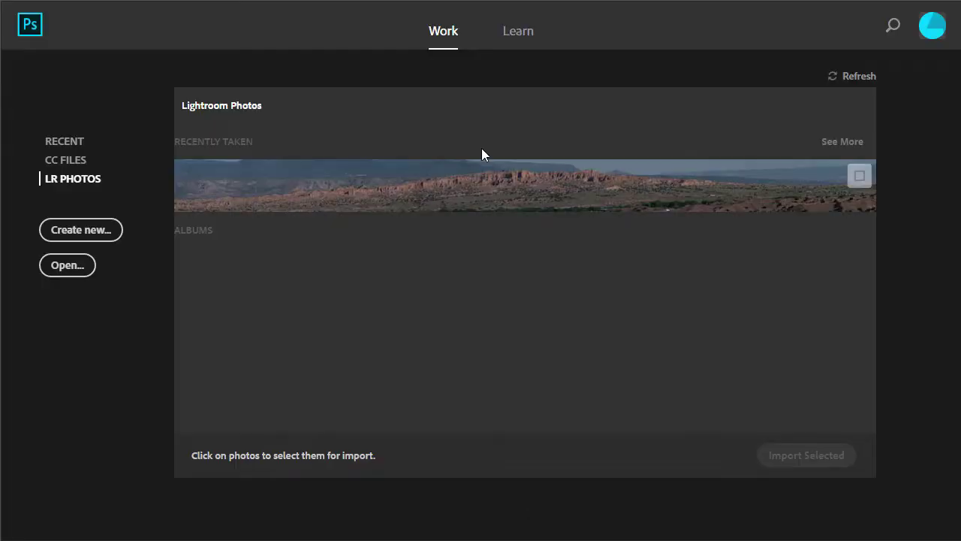
In Photoshop, open TexturesCom_Leaves0200_1_alphamasked_S.png from the CGT116 sourceimages folder.
left_click(64, 268)
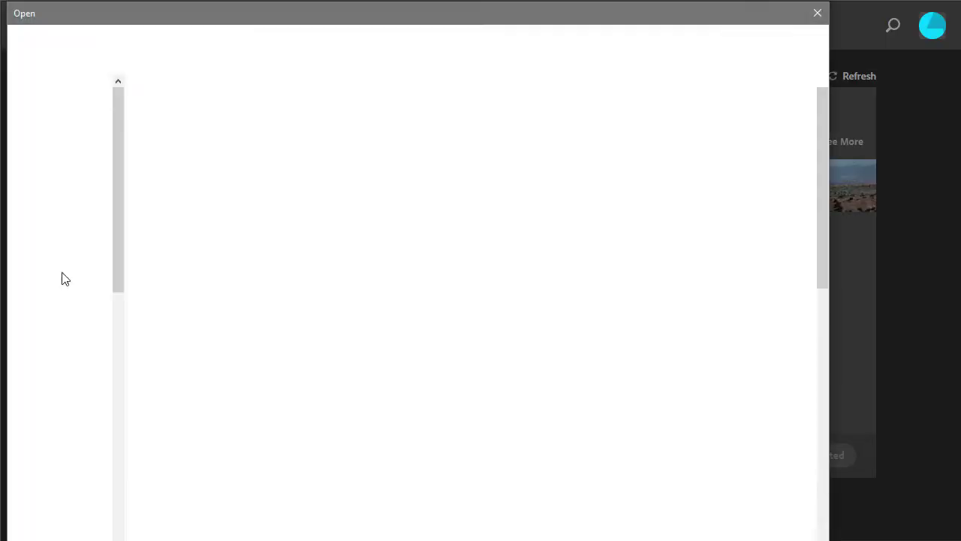
scroll(370, 189, "down", 6)
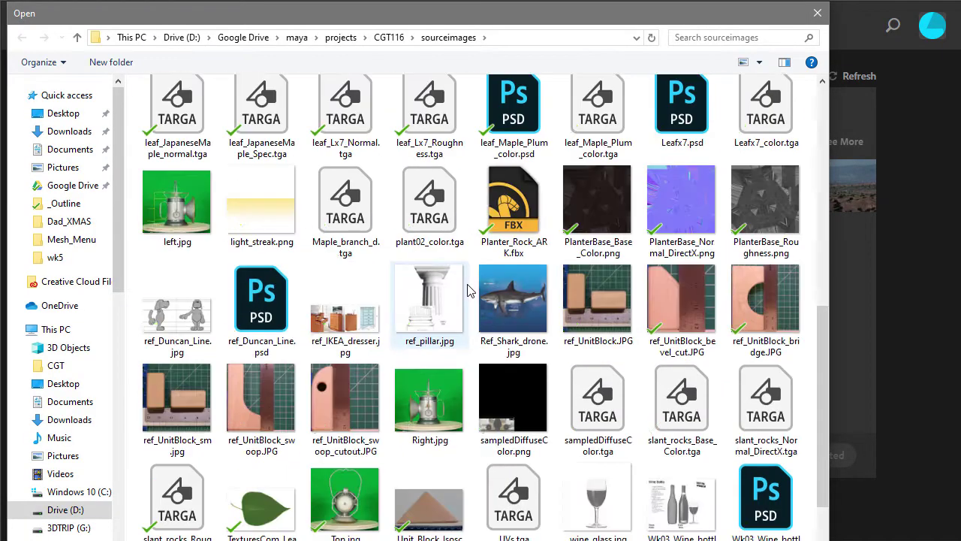
left_click(276, 500)
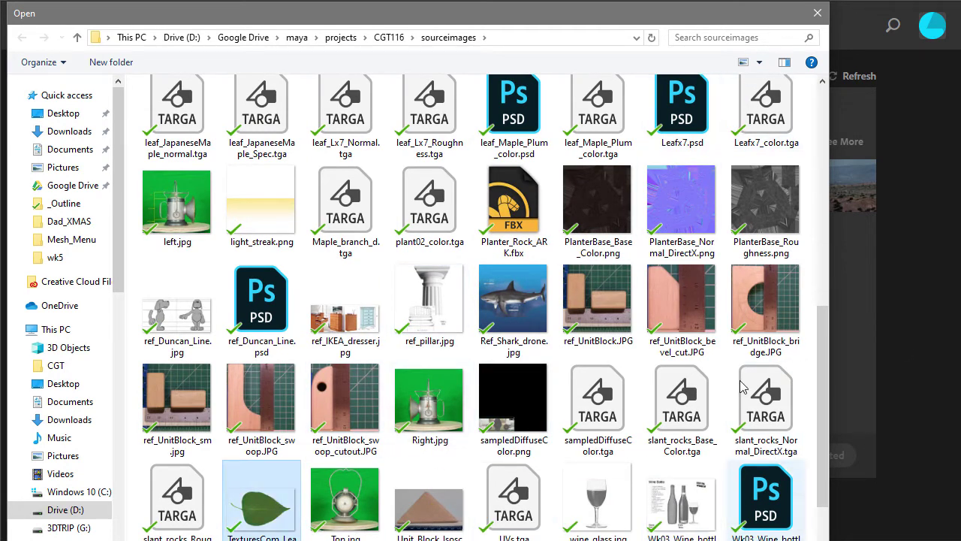
left_click_drag(447, 540, 446, 538)
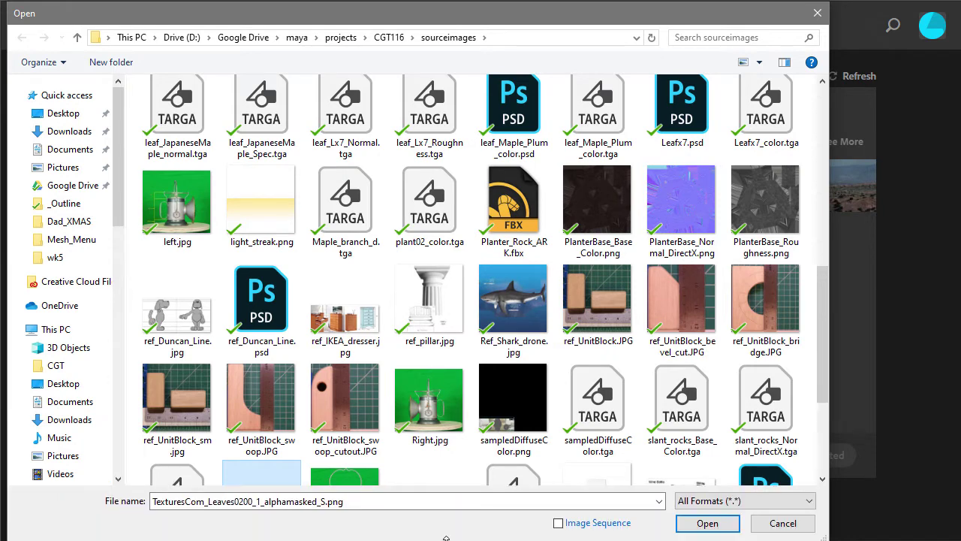
scroll(425, 340, "down", 2)
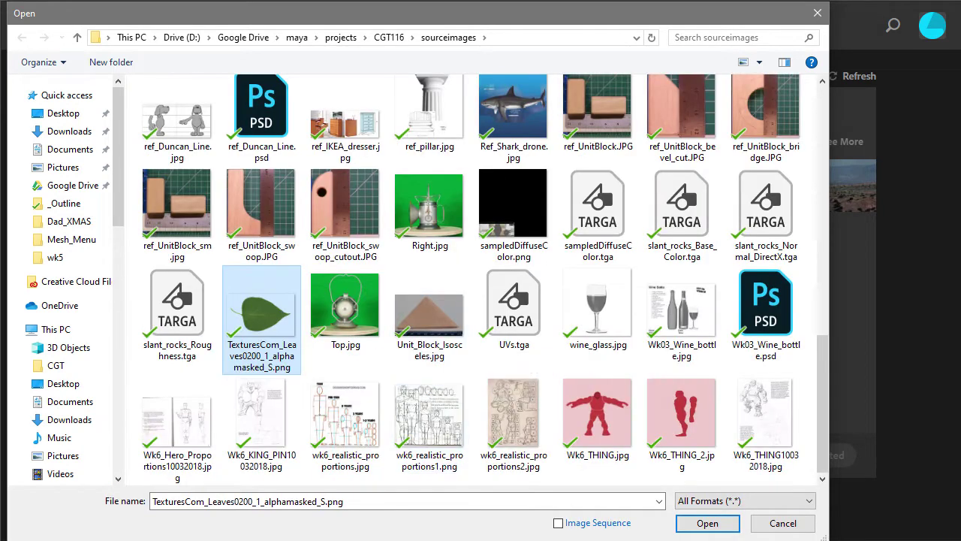
left_click(709, 524)
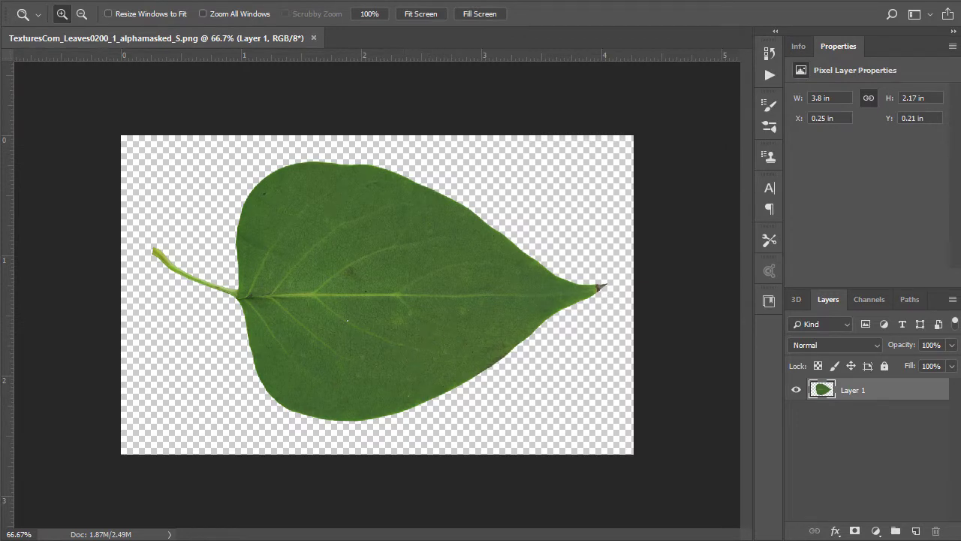
Check the leaf image's pixel width and height in Image Size without changing them.
mouse_move(6, 54)
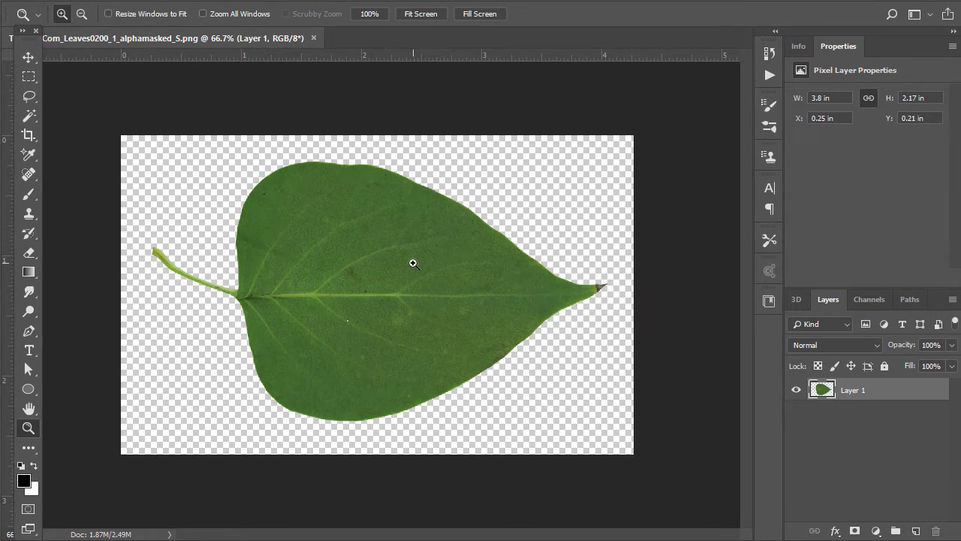
key("ctrl+alt+i")
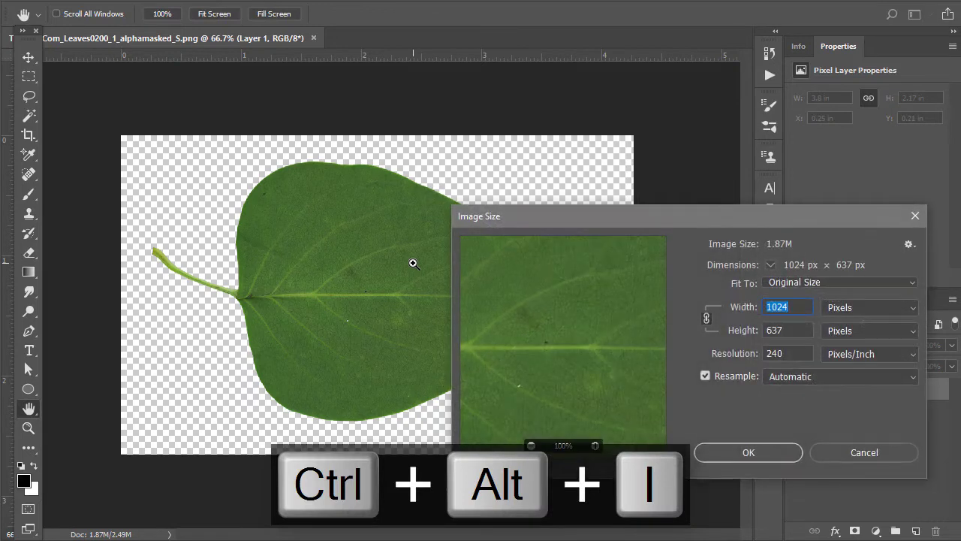
left_click_drag(655, 214, 539, 200)
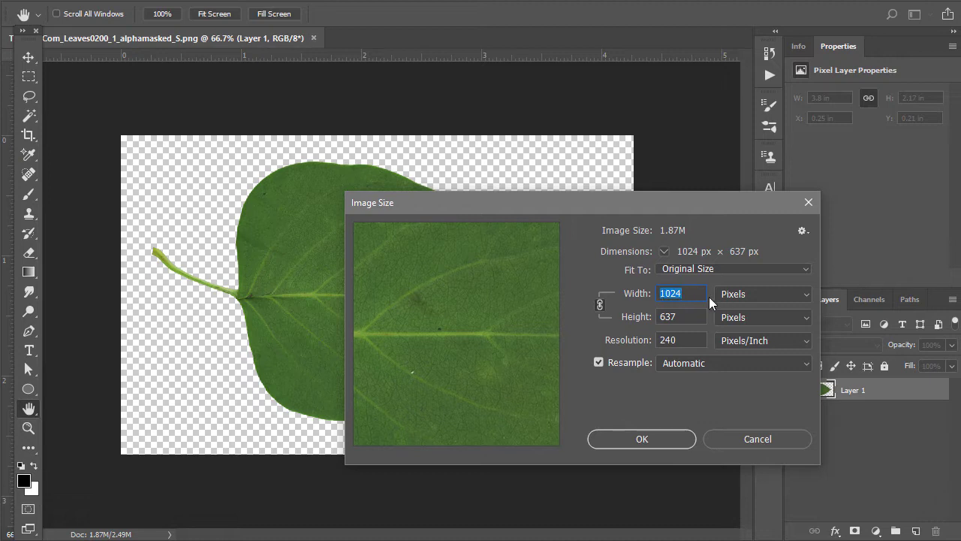
left_click(688, 320)
left_click(691, 295)
left_click(757, 439)
key("z")
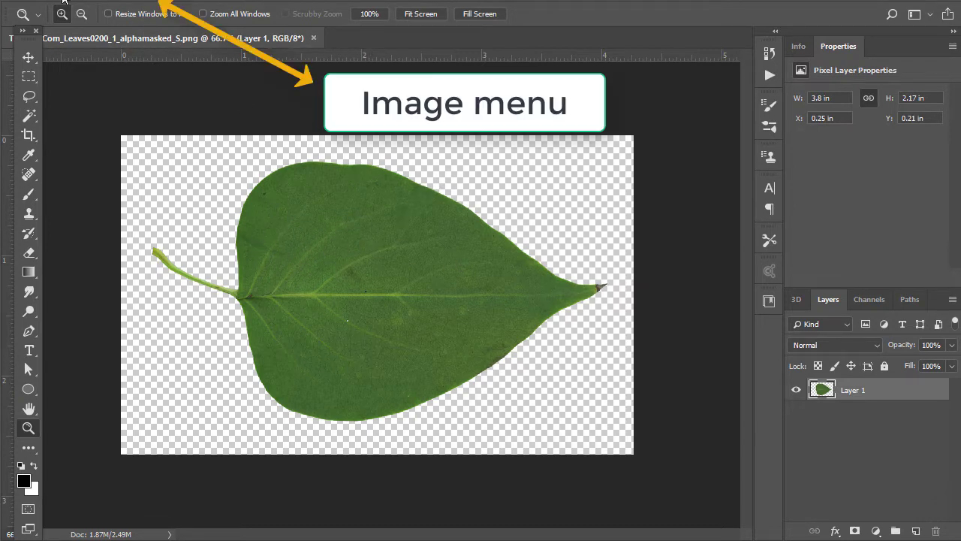
Rotate the whole image 90° clockwise three times so the leaf tip points up and the stem down.
left_click(105, 2)
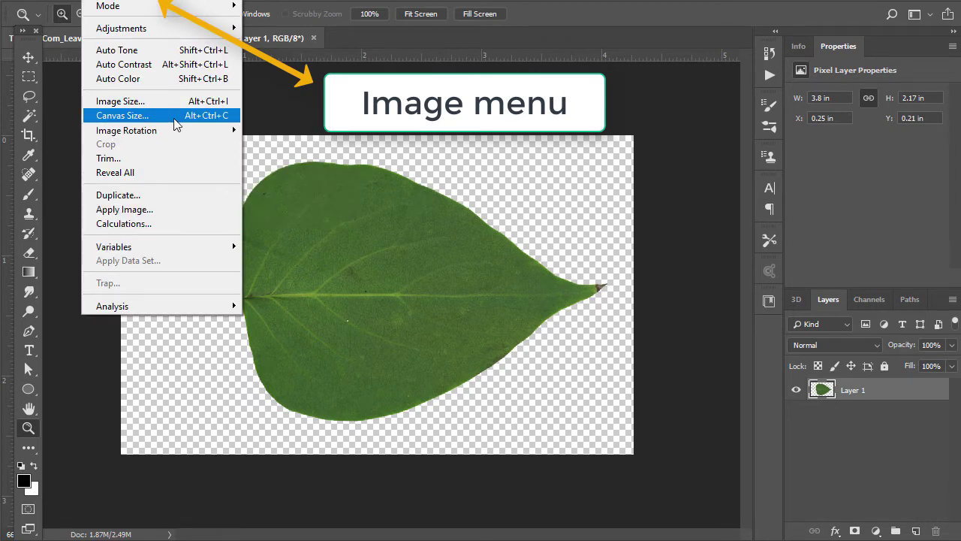
mouse_move(178, 131)
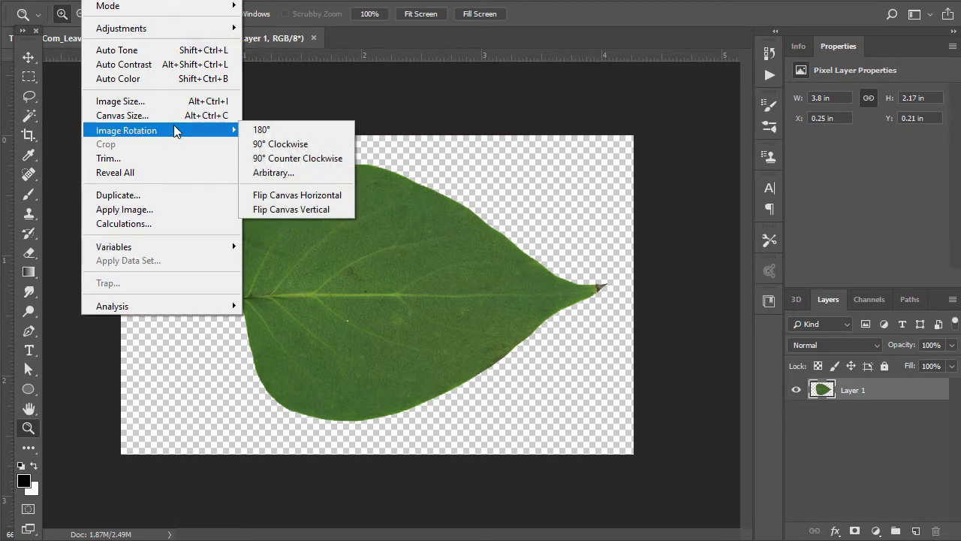
left_click(325, 144)
left_click(105, 1)
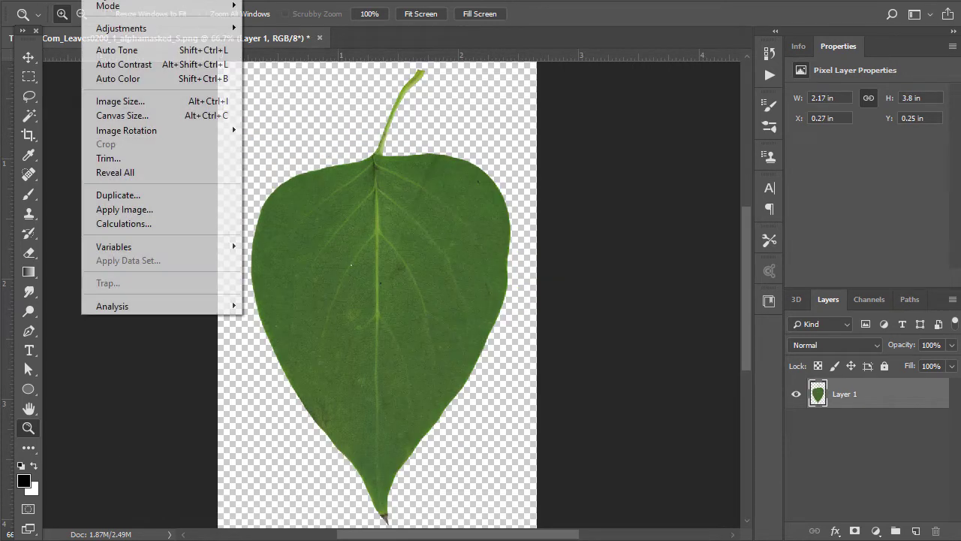
mouse_move(178, 131)
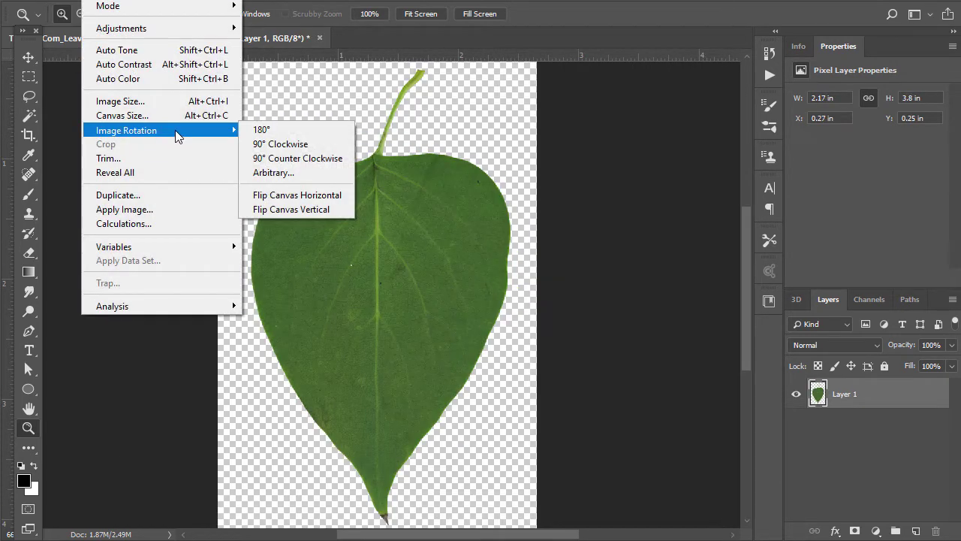
left_click(316, 144)
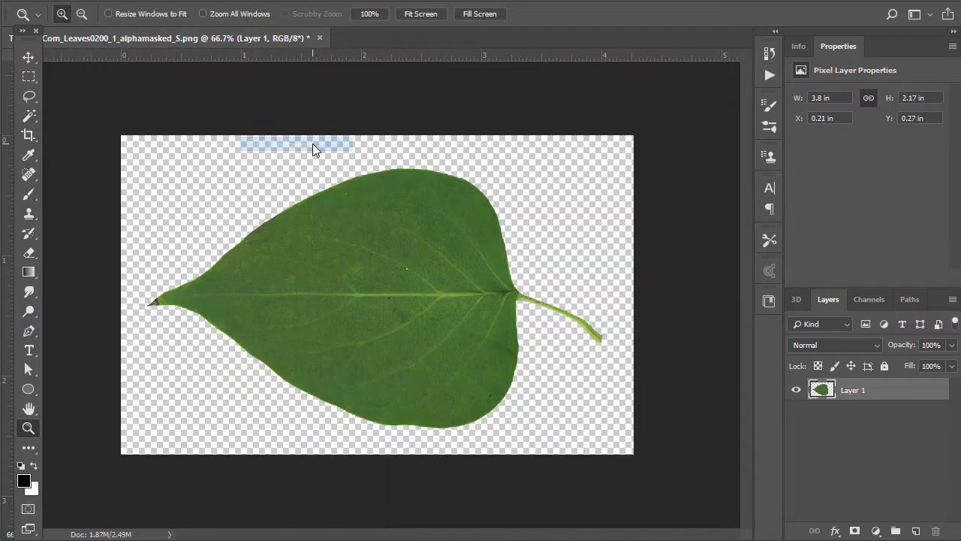
left_click(102, 2)
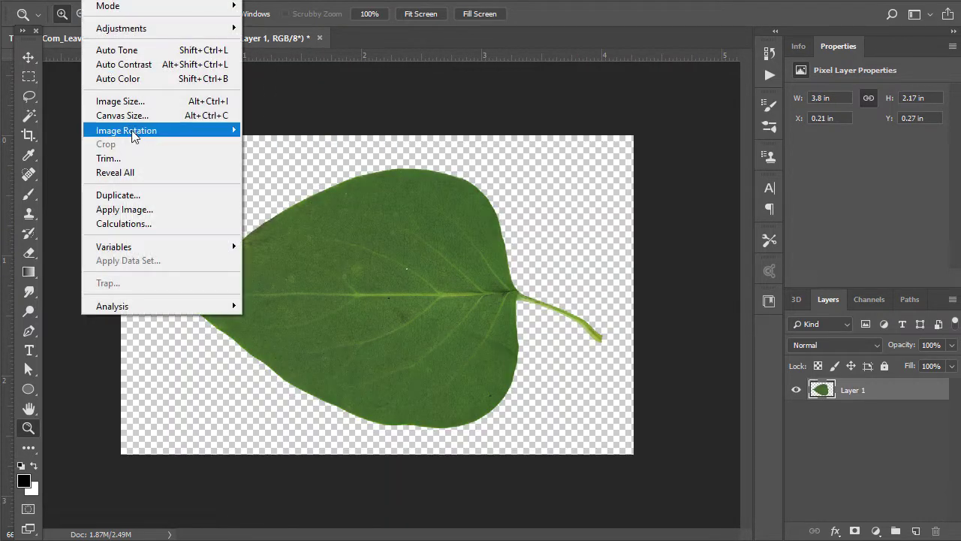
mouse_move(180, 133)
left_click(277, 146)
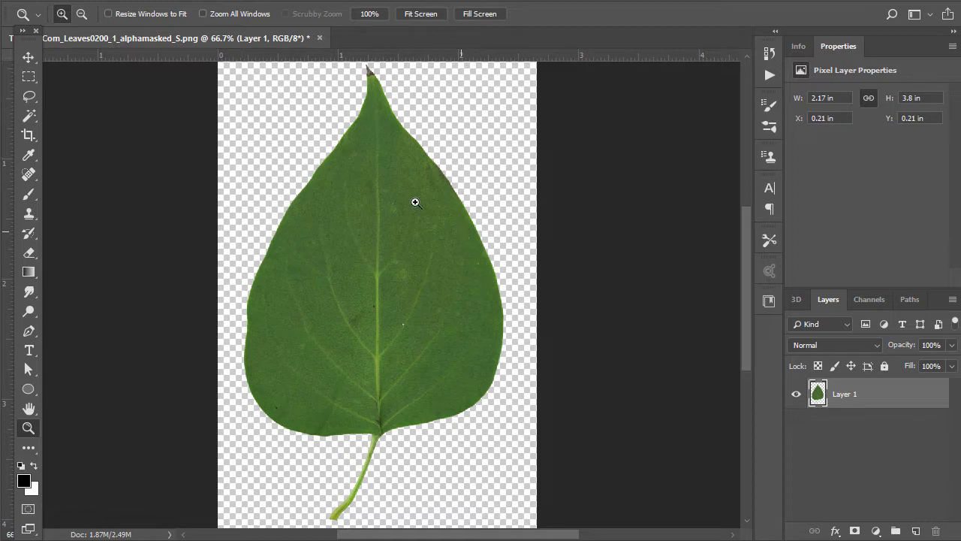
Set the canvas width to 1024 pixels, keeping the leaf anchored in the centre.
left_click(101, 2)
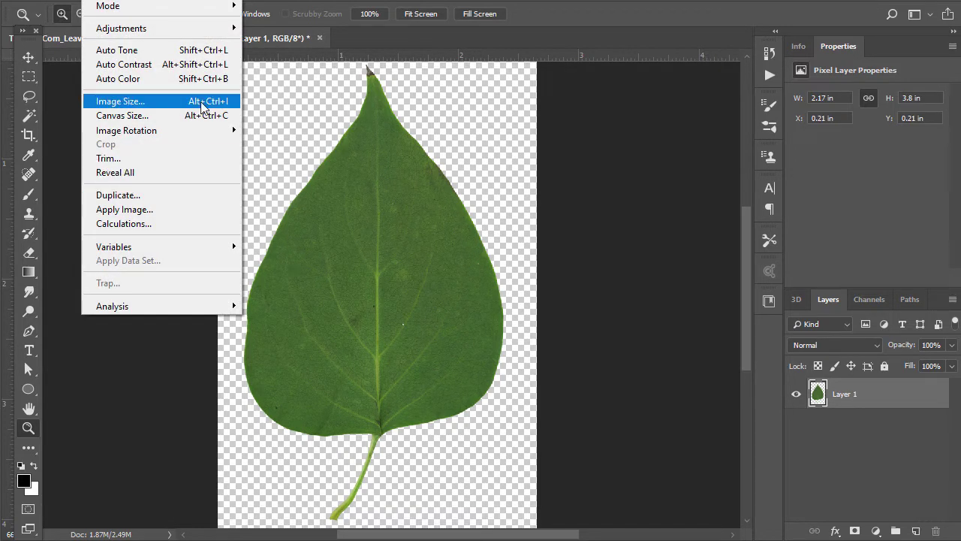
left_click(133, 116)
left_click(649, 113)
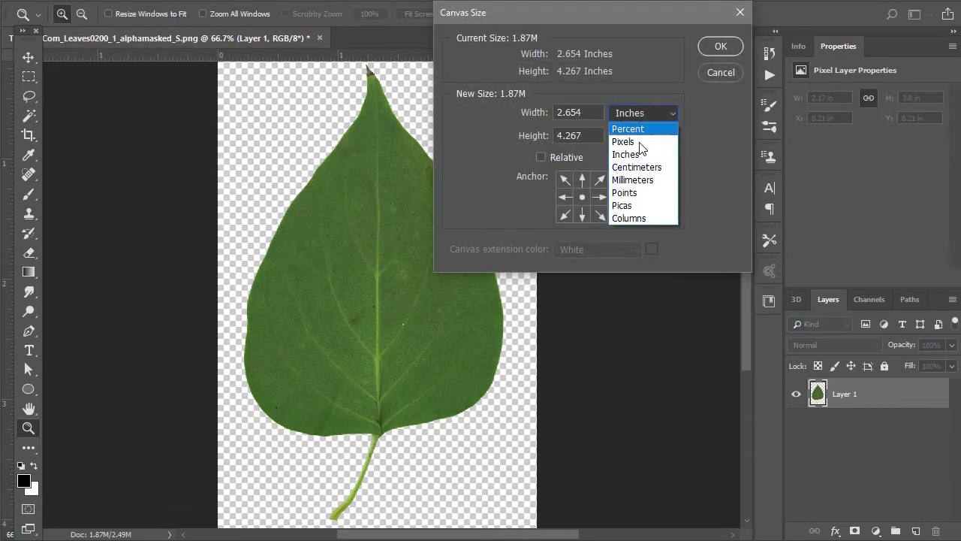
left_click(636, 131)
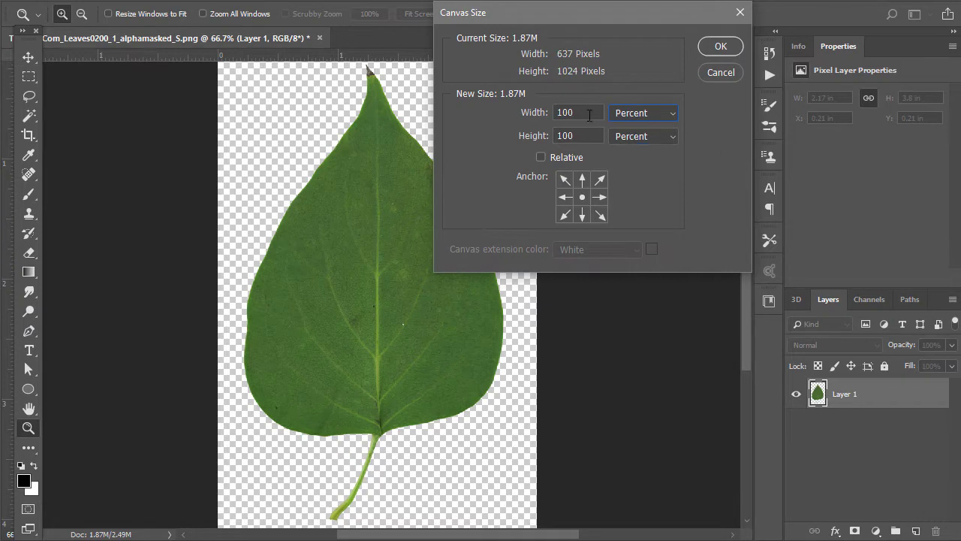
left_click(636, 119)
left_click(635, 142)
double_click(583, 112)
type("1024")
key("Return")
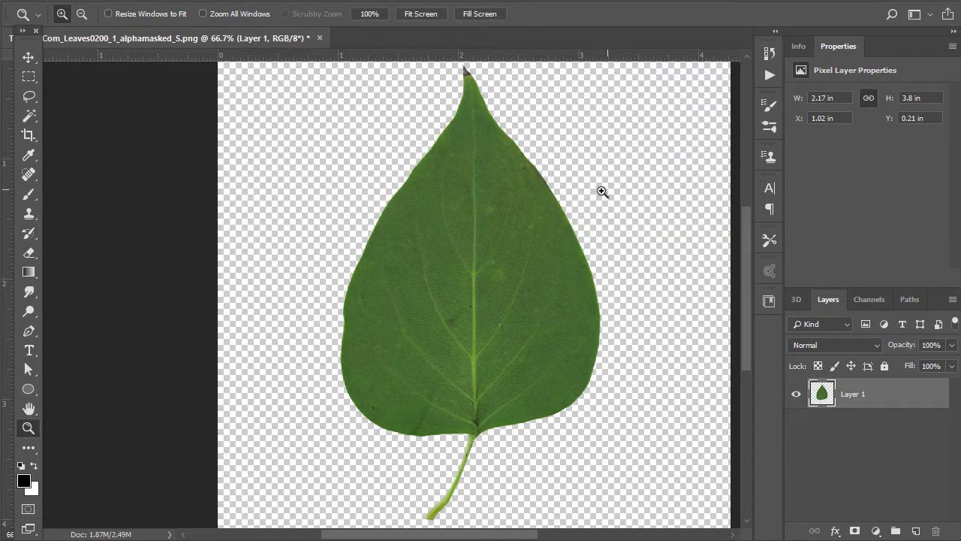
Fit the whole canvas in view and place a vertical guide down its centre along the leaf's main vein.
left_click_drag(555, 248, 530, 233)
left_click(518, 260, "alt")
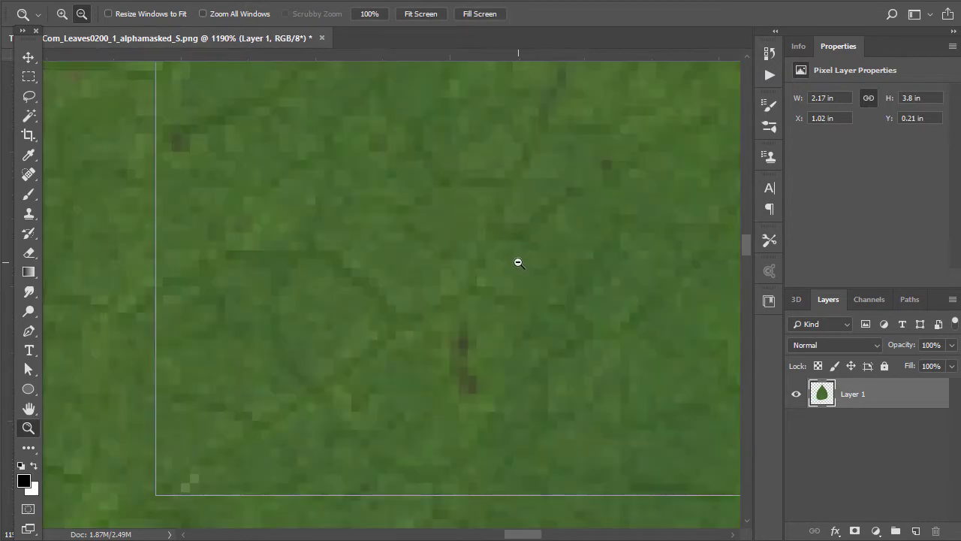
left_click(518, 262, "alt")
key("ctrl+0")
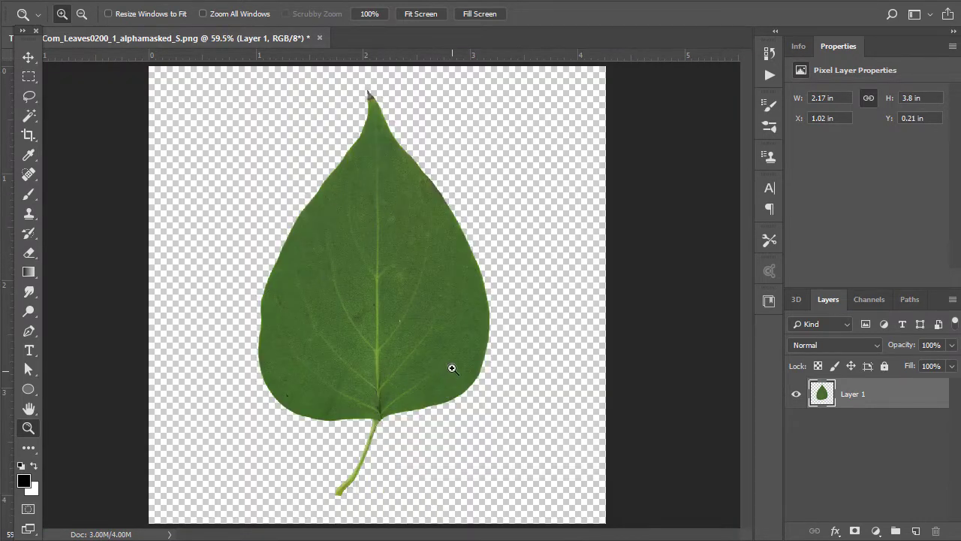
left_click(376, 330, "alt")
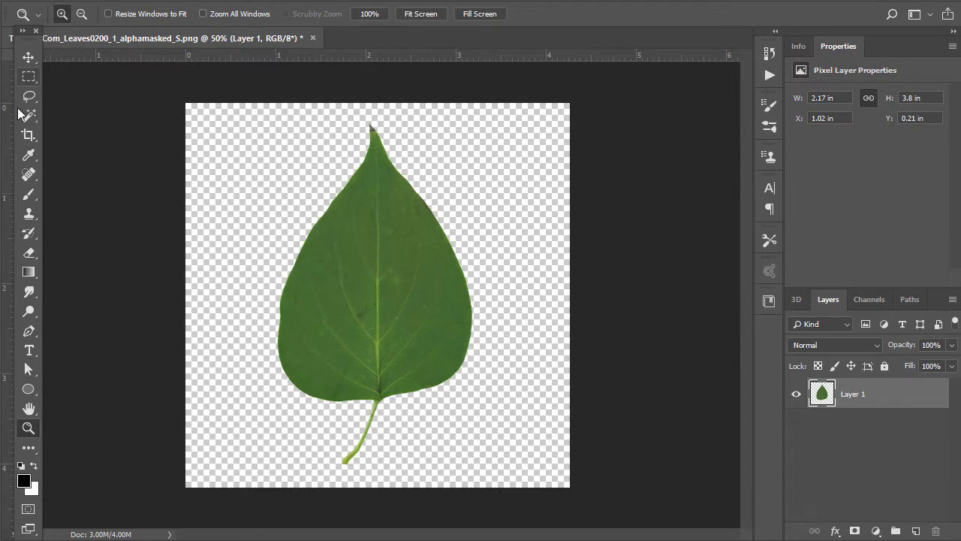
key("ctrl+r")
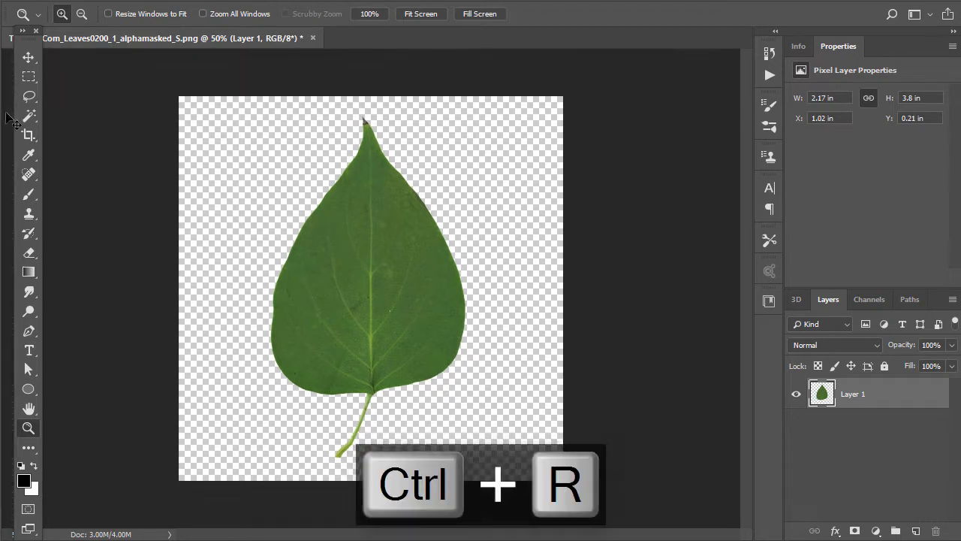
key("ctrl+r")
left_click_drag(8, 116, 424, 156)
left_click_drag(371, 172, 375, 172)
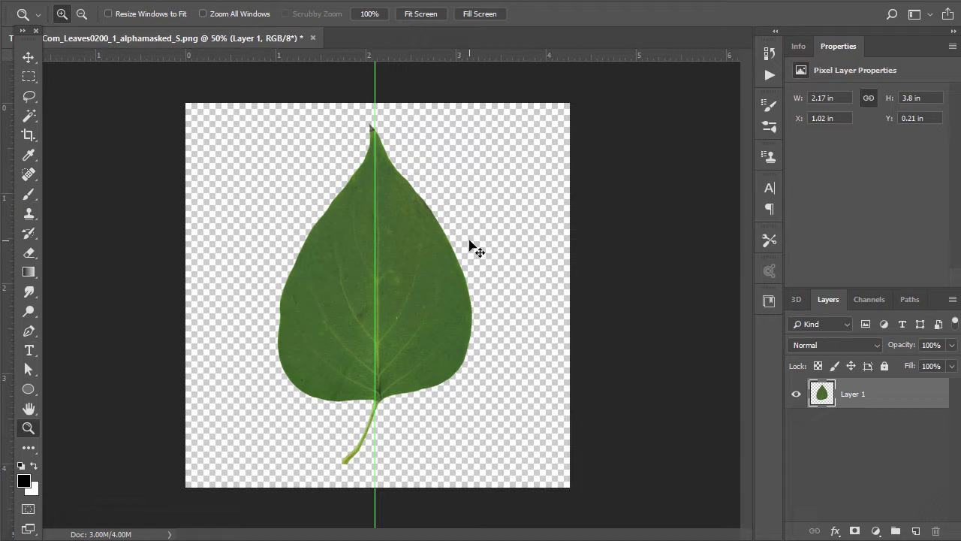
Hide the guide and save the leaf image.
key("ctrl+semicolon")
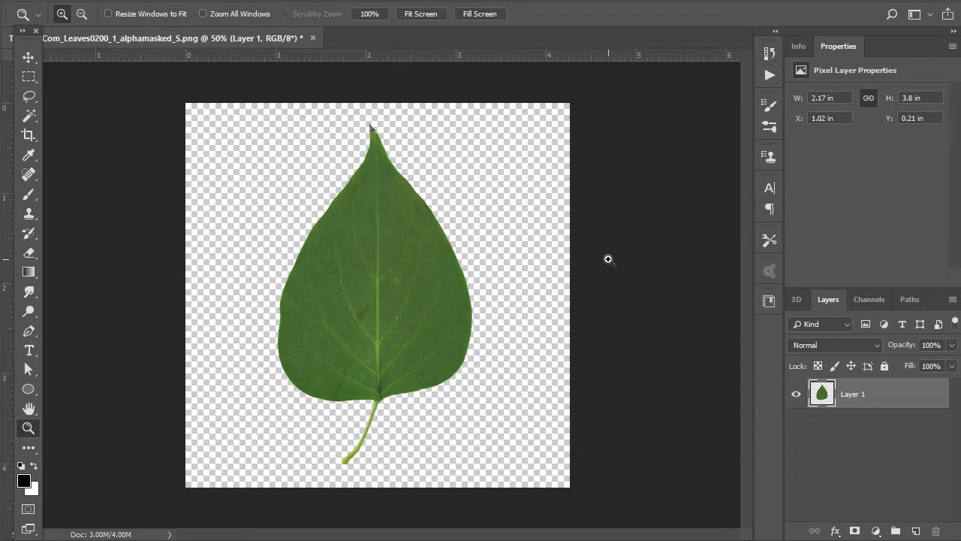
key("ctrl+s")
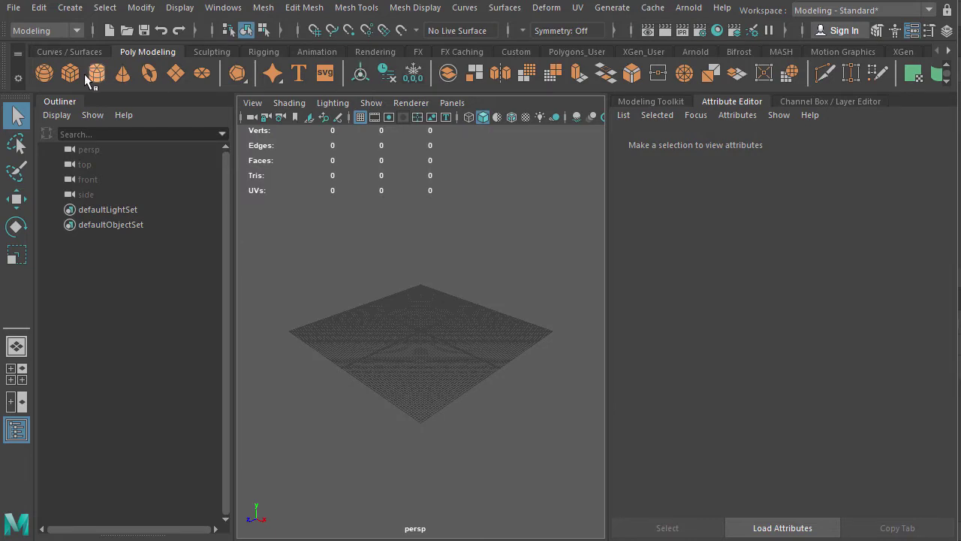
Switch to Maya, create a polygon plane and set its width and height to 10.
left_click(180, 80)
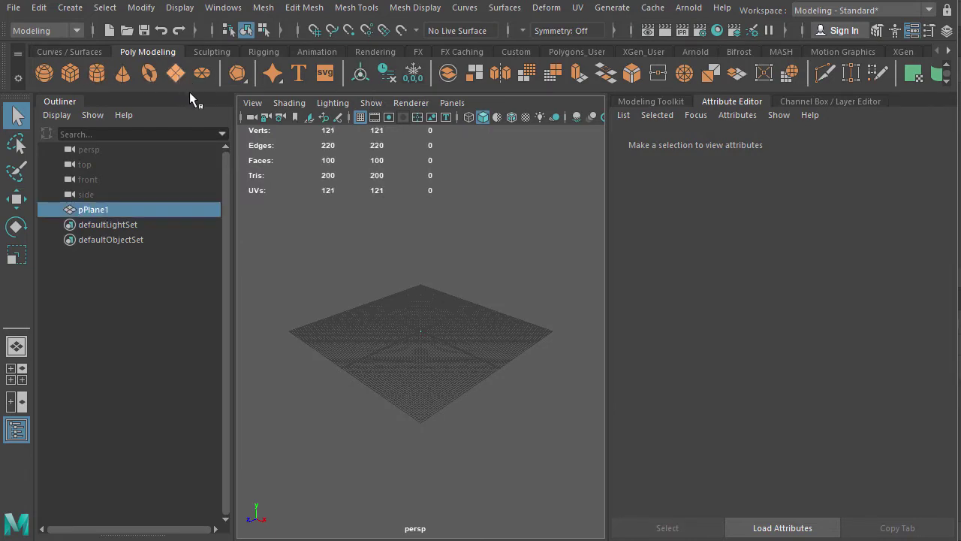
left_click(945, 32)
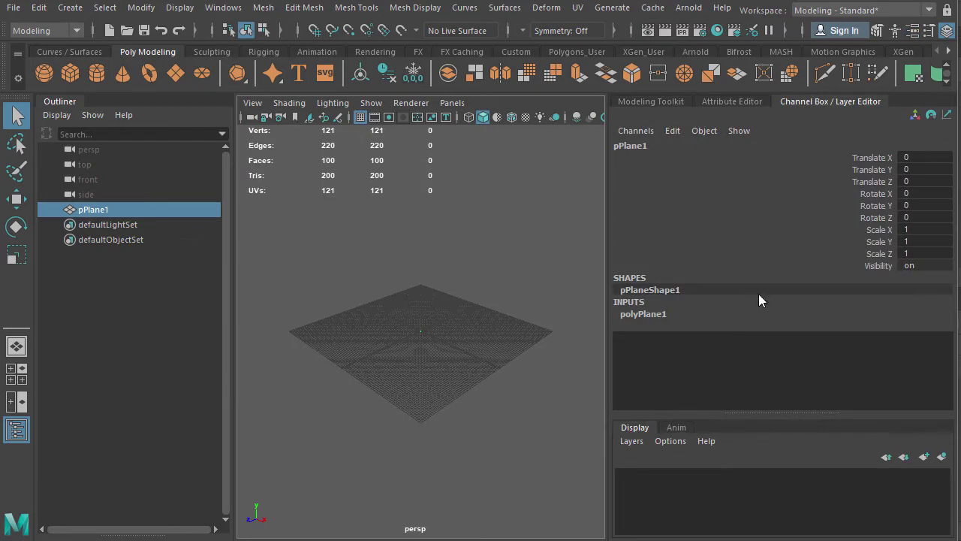
left_click(641, 314)
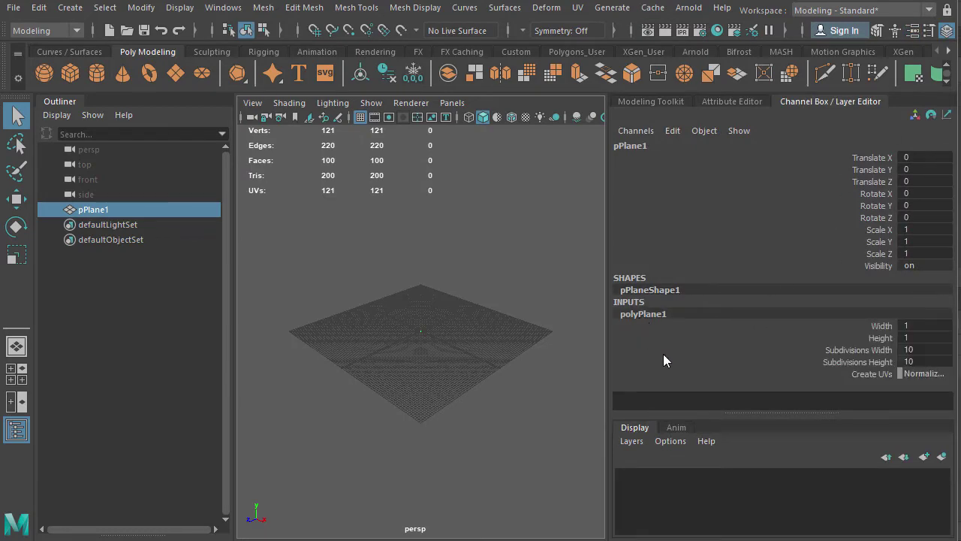
left_click(914, 328)
left_click(914, 338, "shift")
type("10")
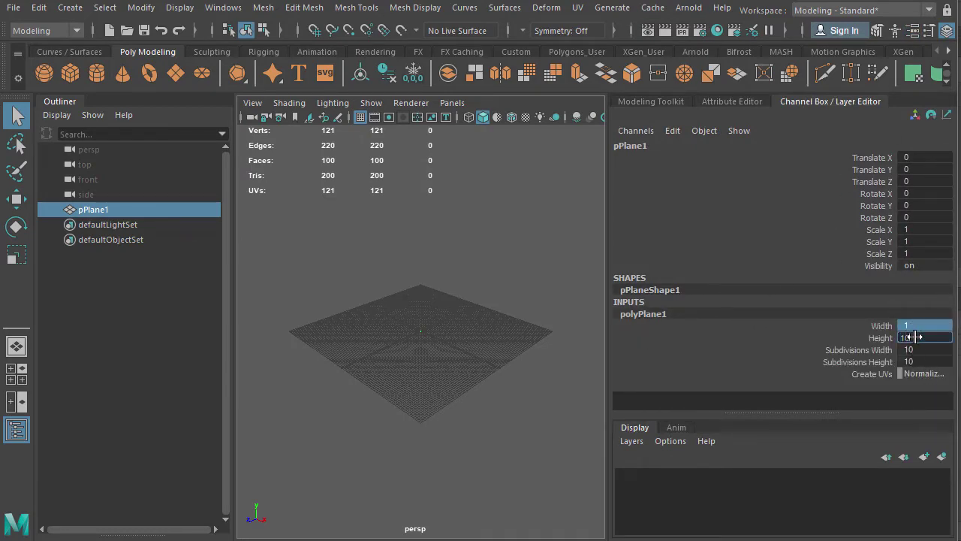
key("Return")
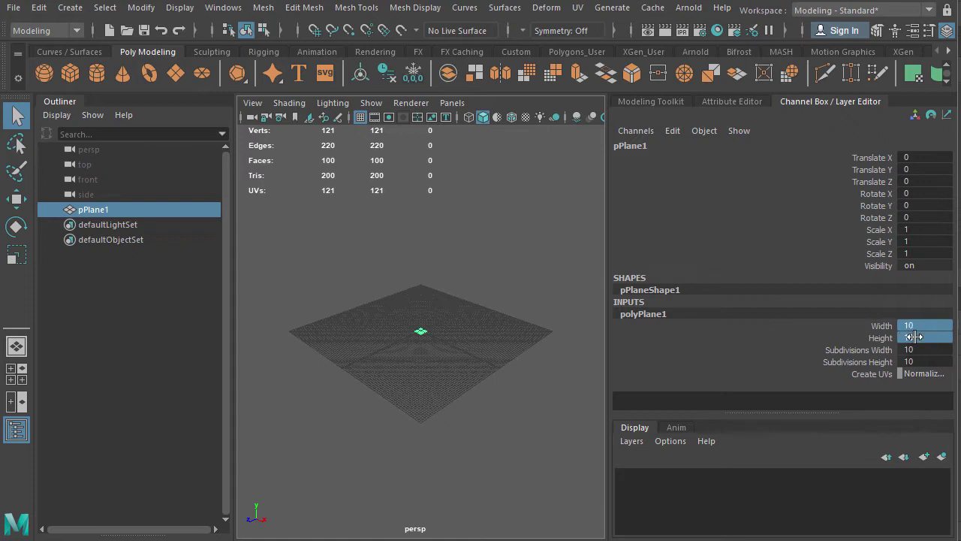
Set the plane's width and height subdivisions to 1.
left_click(928, 350)
left_click(933, 361, "shift")
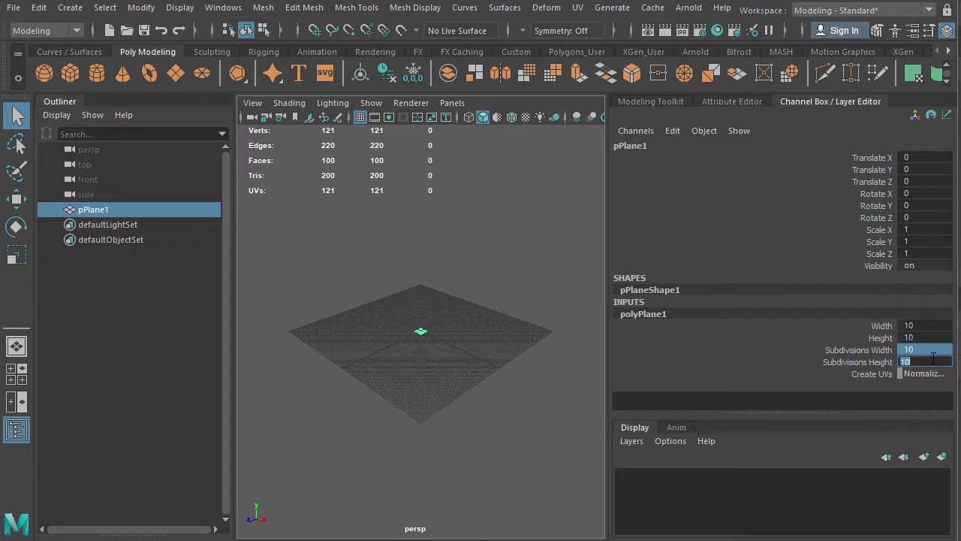
type("1")
key("Return")
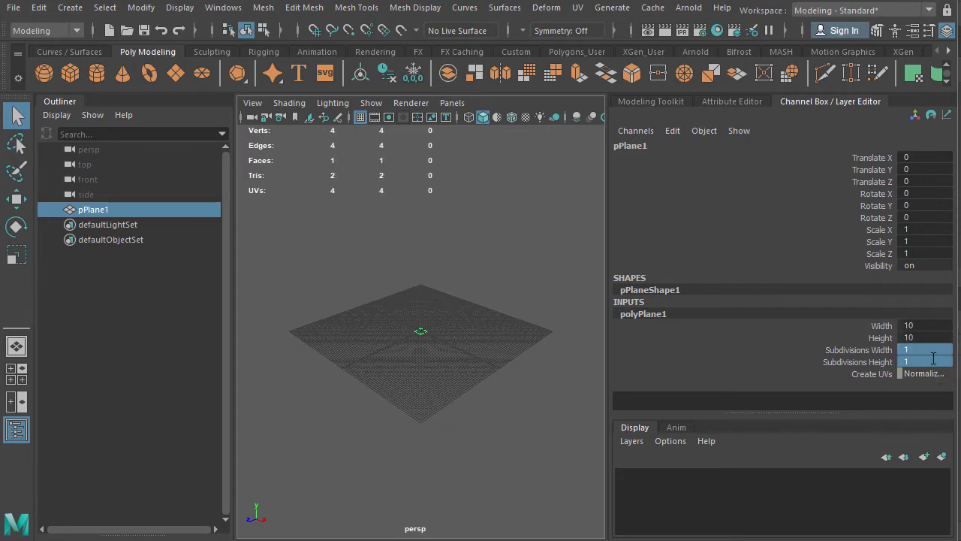
Hide the grid in the perspective view so only the plane is displayed.
mouse_move(476, 328)
left_mouse_down("alt")
mouse_move(471, 337)
mouse_move(481, 310)
left_mouse_up("alt")
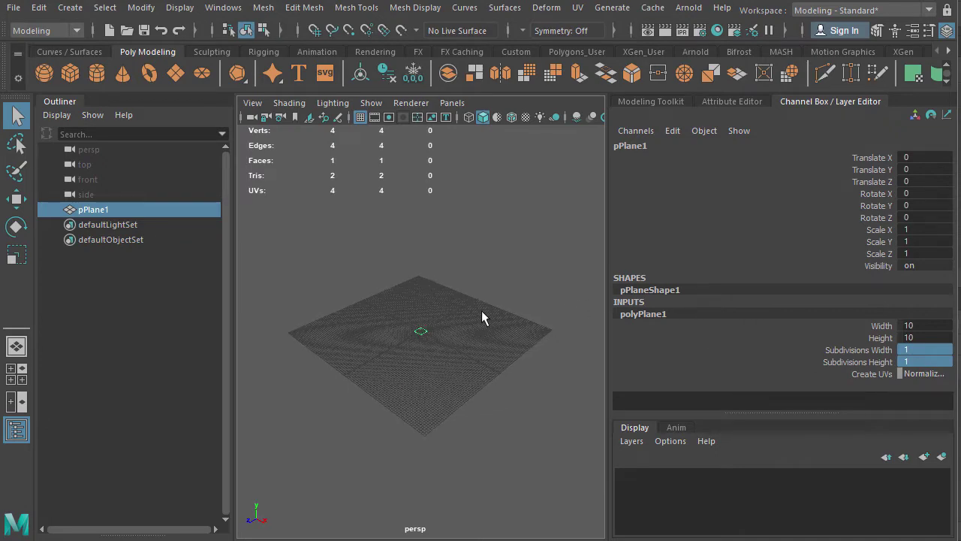
mouse_move(476, 371)
left_mouse_down("alt")
mouse_move(403, 393)
mouse_move(535, 379)
mouse_move(393, 375)
mouse_move(400, 383)
left_mouse_up("alt")
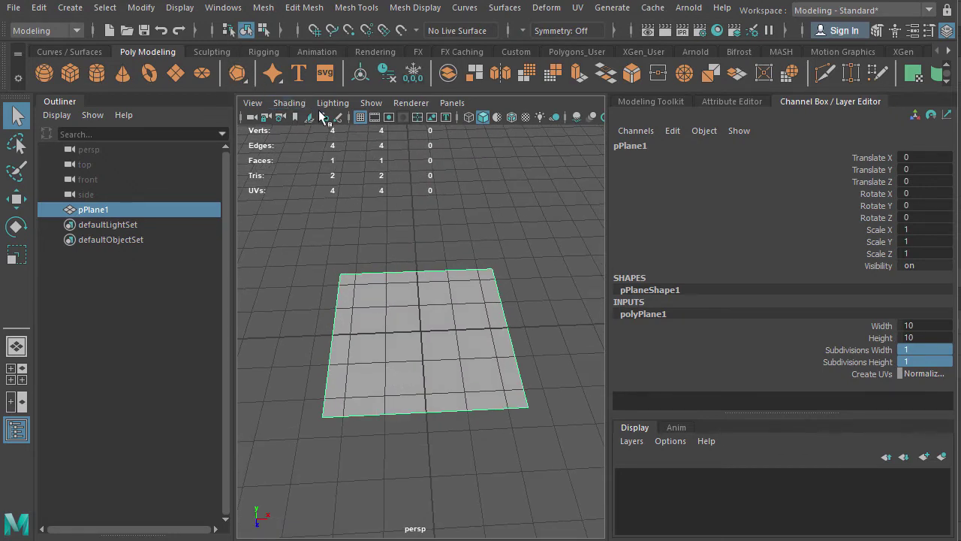
left_click(360, 118)
left_click_drag(434, 297, 441, 302, "alt")
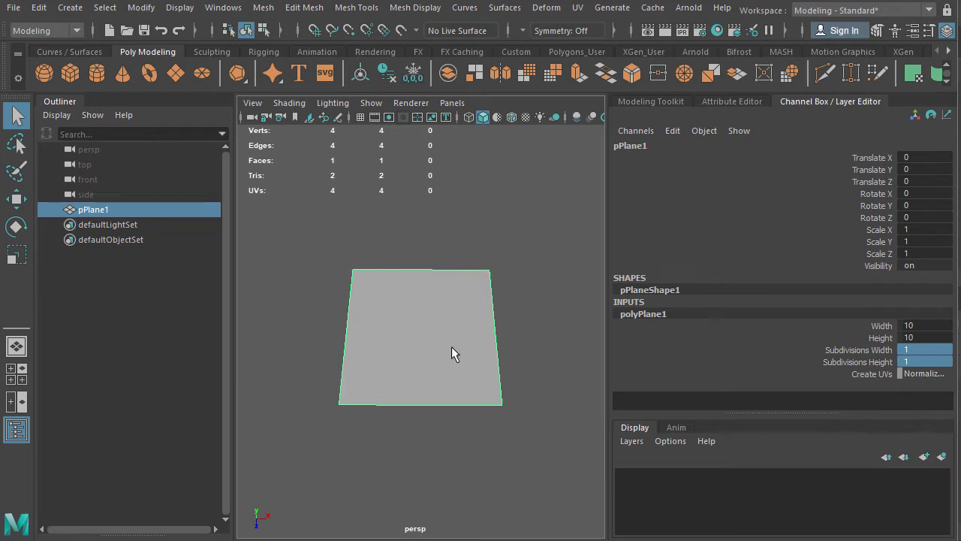
Assign a new Lambert material to the plane.
key("ctrl+space")
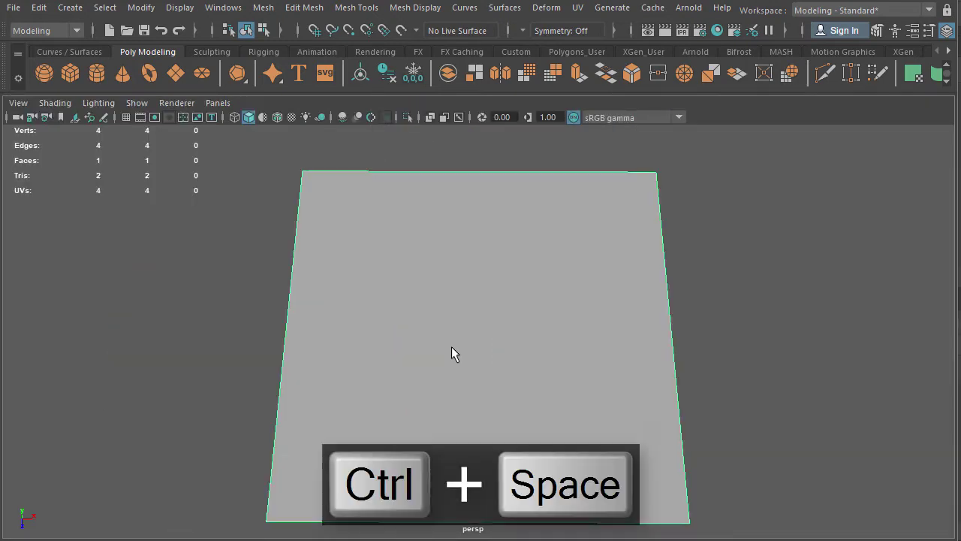
middle_click_drag(556, 388, 581, 322, "alt")
right_click_drag(581, 322, 315, 275, "alt")
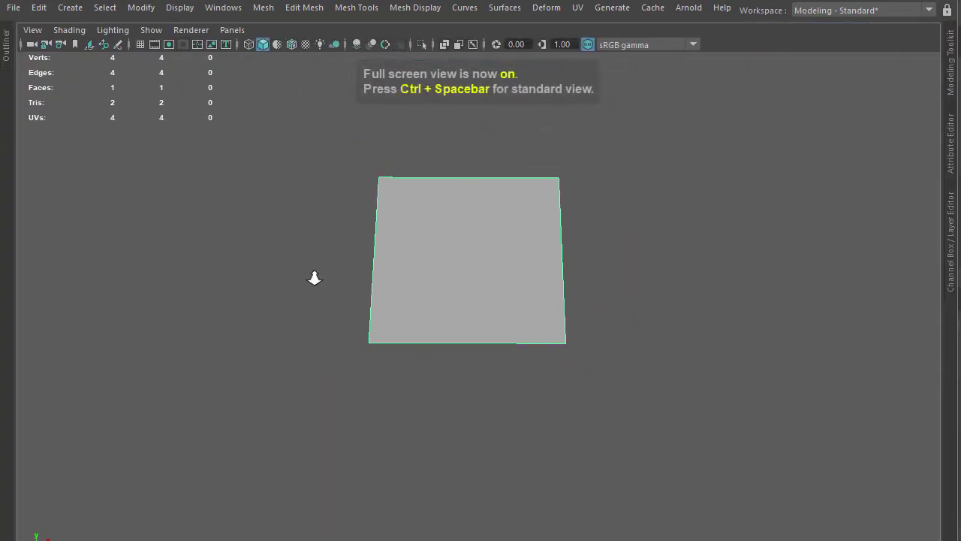
middle_click_drag(316, 275, 425, 112, "alt")
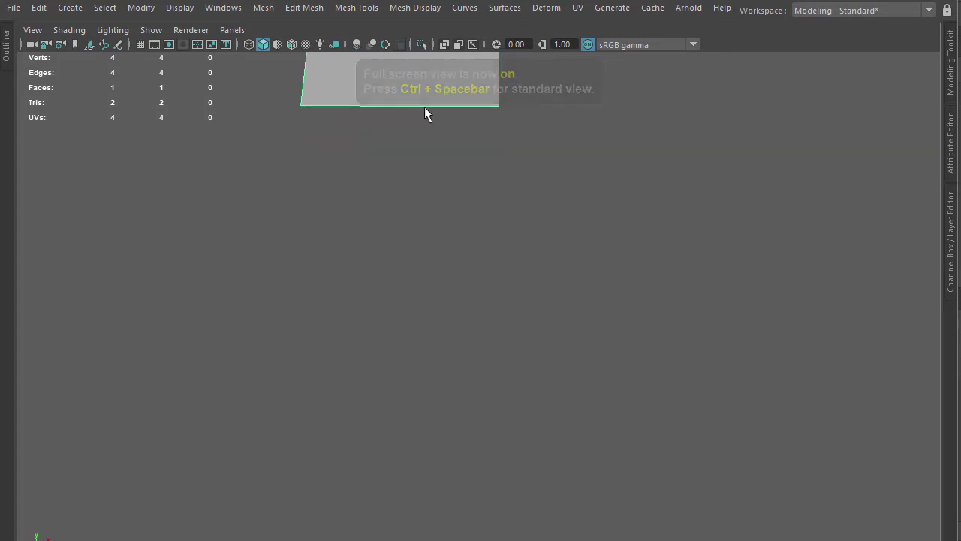
right_click(365, 88)
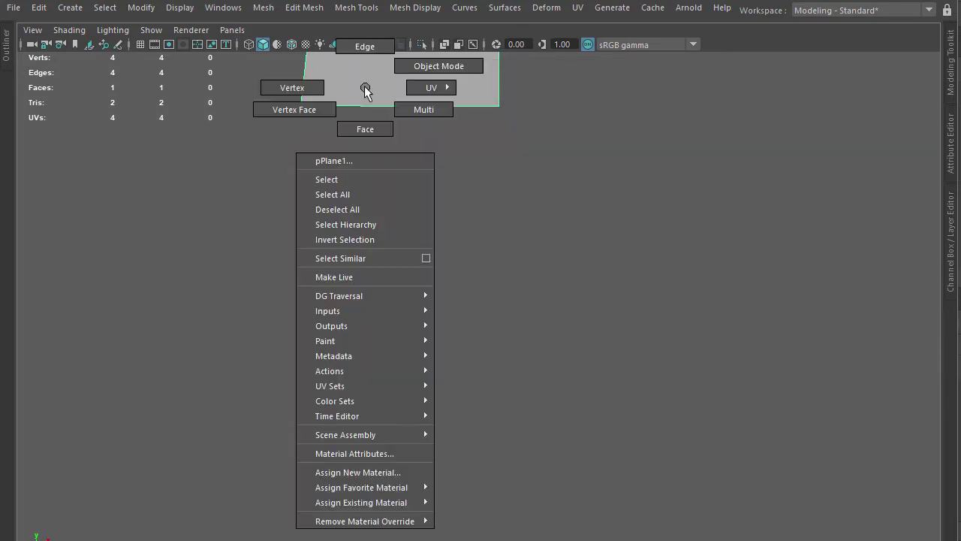
left_click(362, 472)
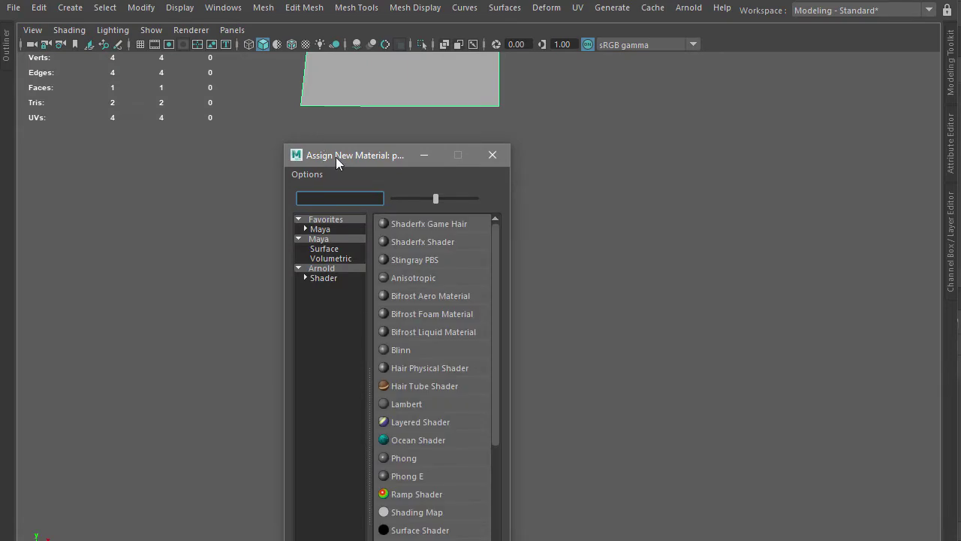
left_click_drag(328, 159, 239, 20)
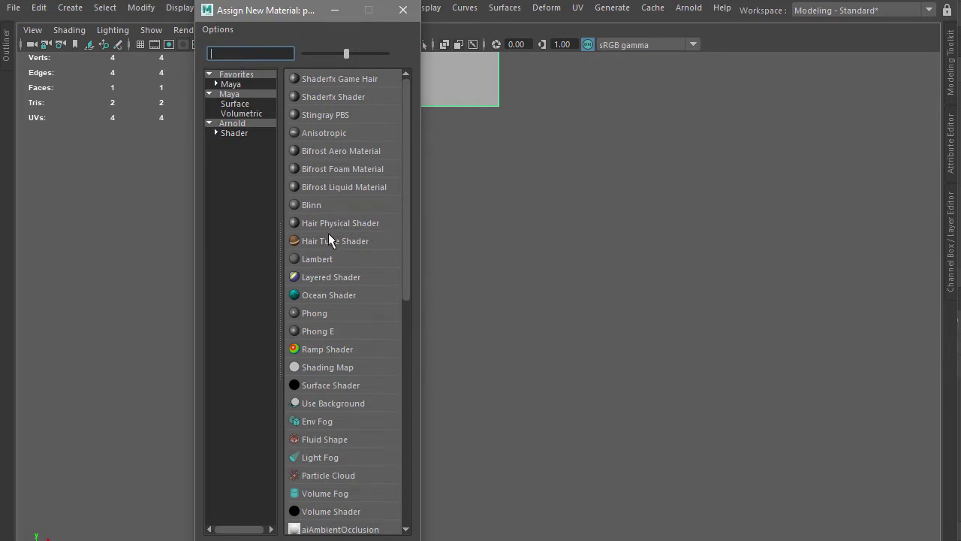
left_click(318, 259)
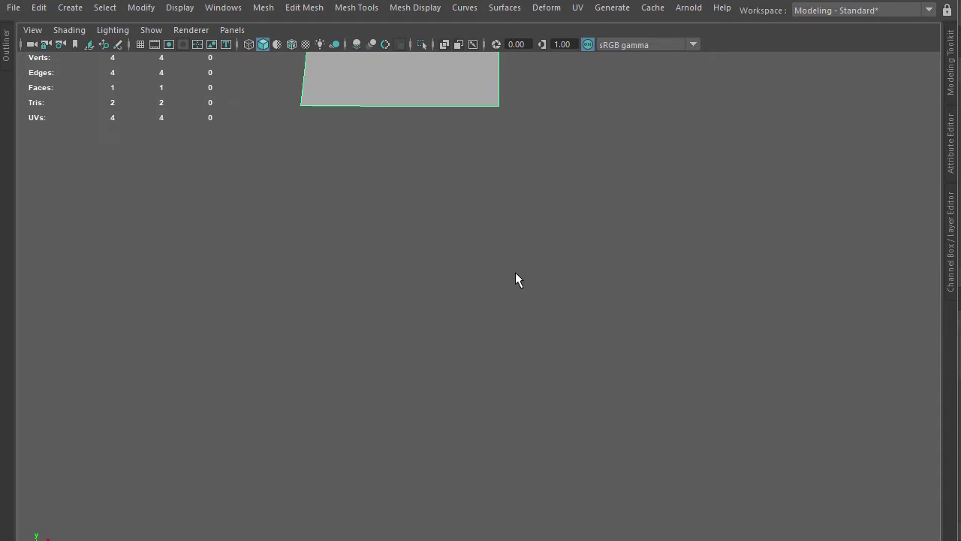
Restore the standard view layout and rename the plane's Lambert material to m_leaf.
middle_click_drag(443, 139, 438, 339, "alt")
left_click_drag(438, 339, 429, 337, "alt")
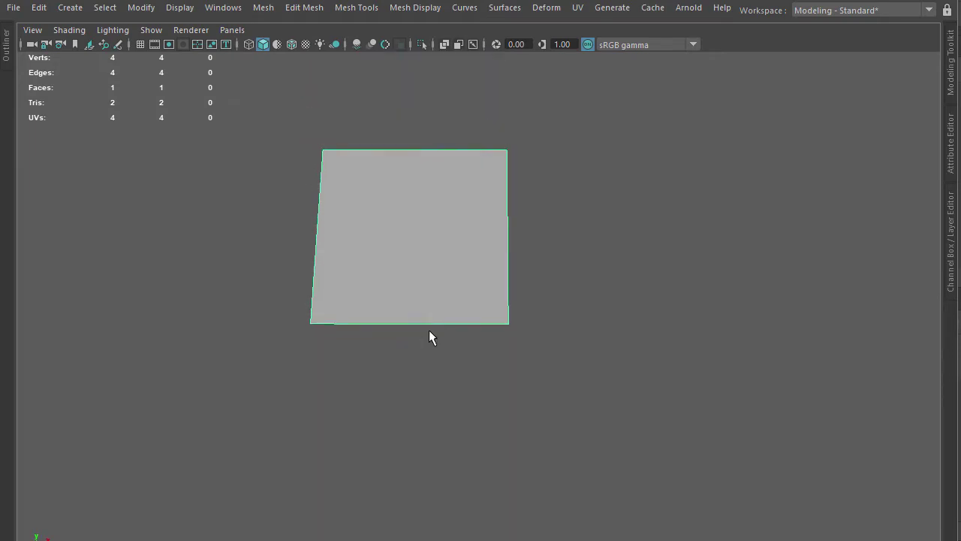
key("ctrl+space")
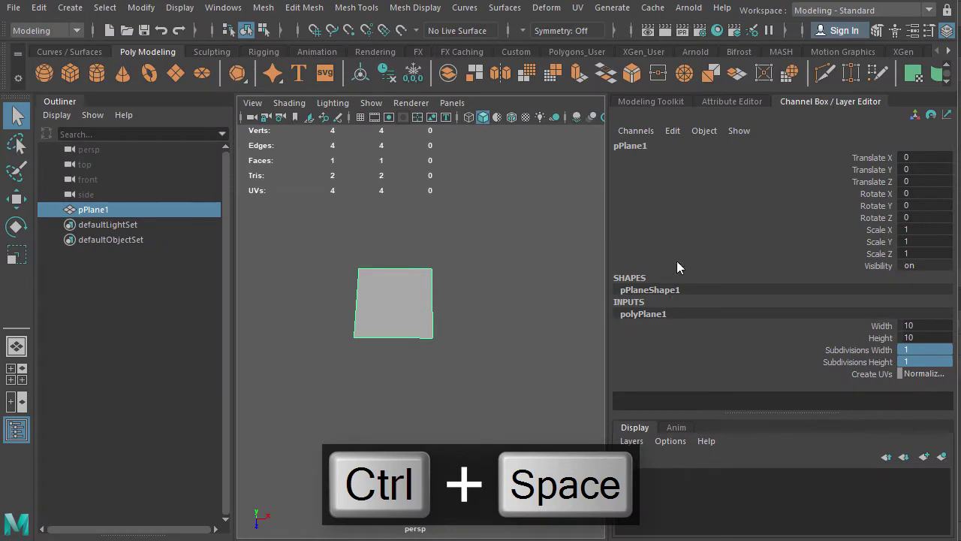
left_click_drag(608, 191, 757, 191)
left_click(774, 101)
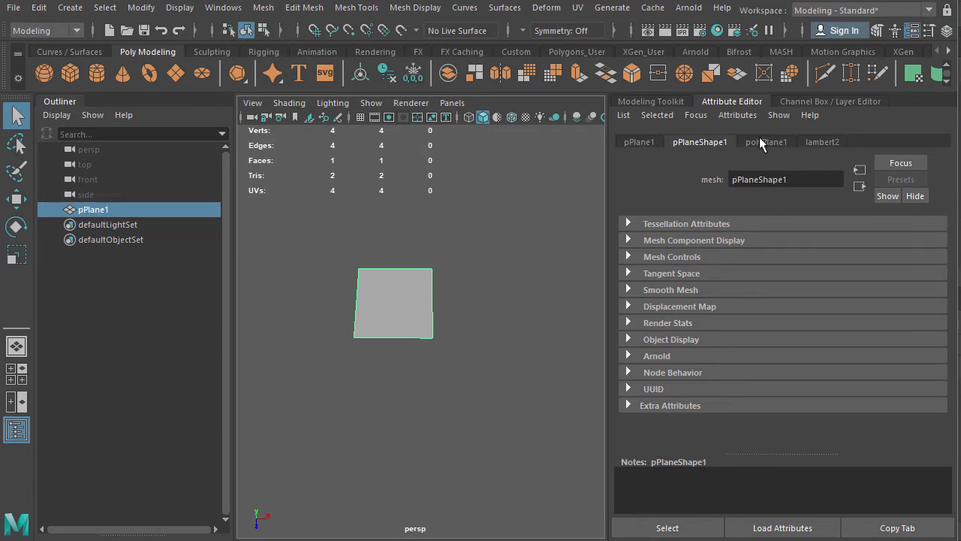
left_click(823, 141)
double_click(771, 180)
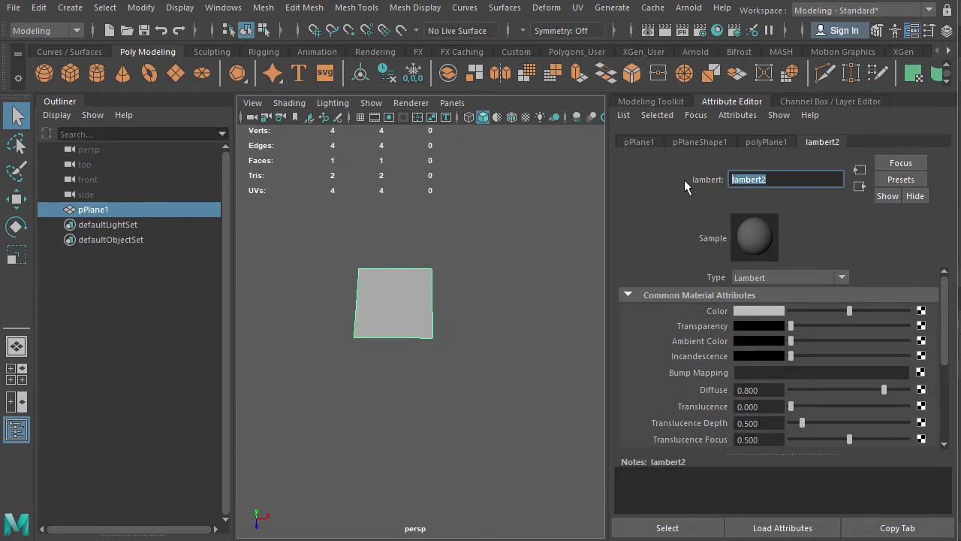
type("m_leaf")
key("Return")
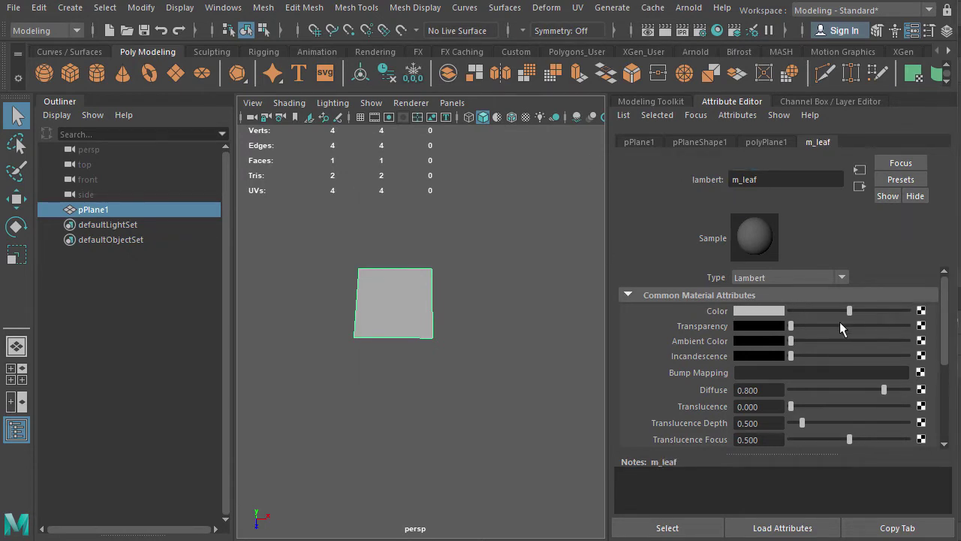
Open the render node choices for the m_leaf material's Color attribute.
left_click(921, 311)
left_click_drag(486, 122, 486, 13)
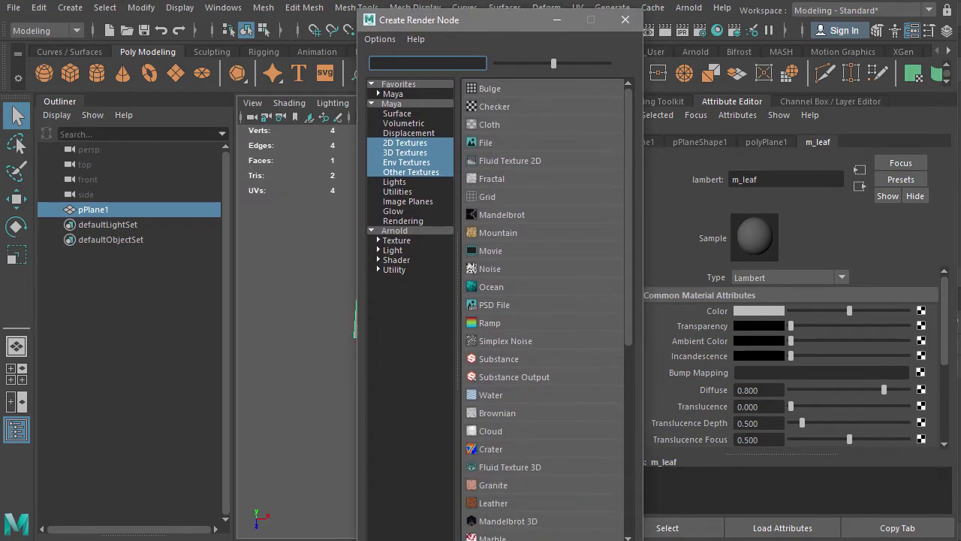
Set the current Maya project to the CGT116 folder.
key("alt+Tab")
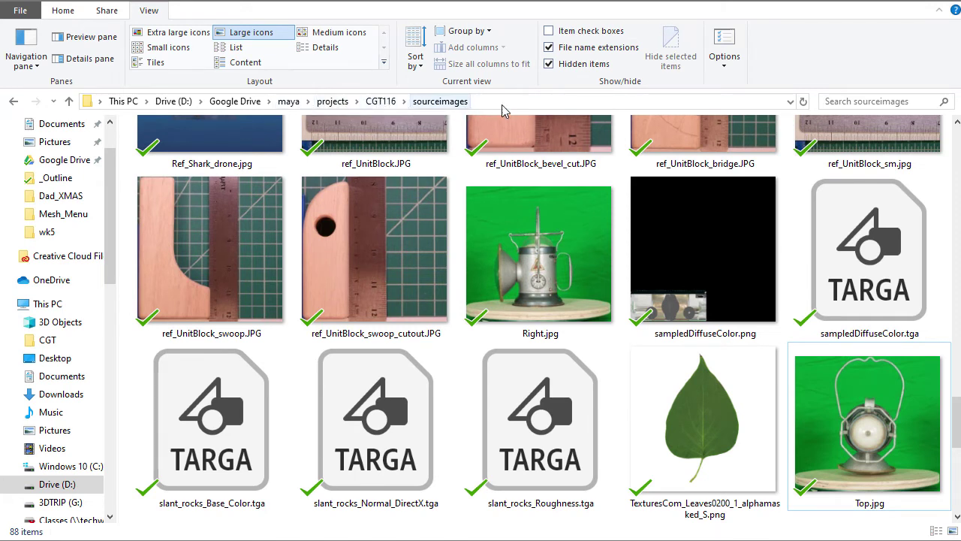
key("alt+Tab")
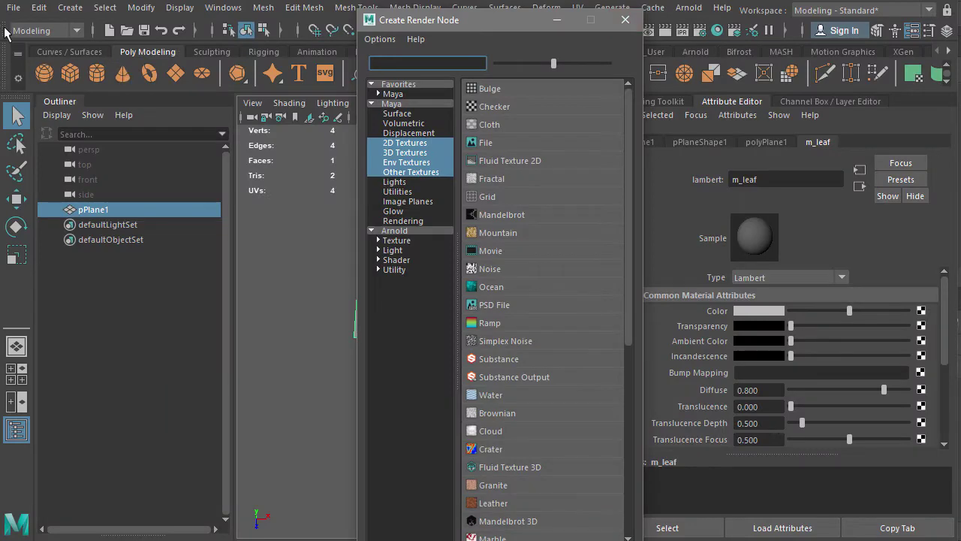
left_click(21, 7)
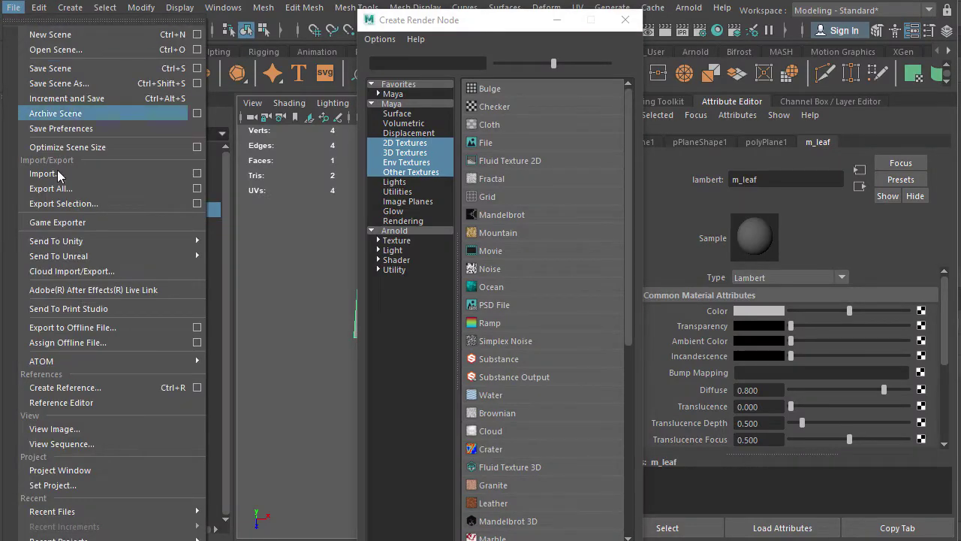
left_click(53, 485)
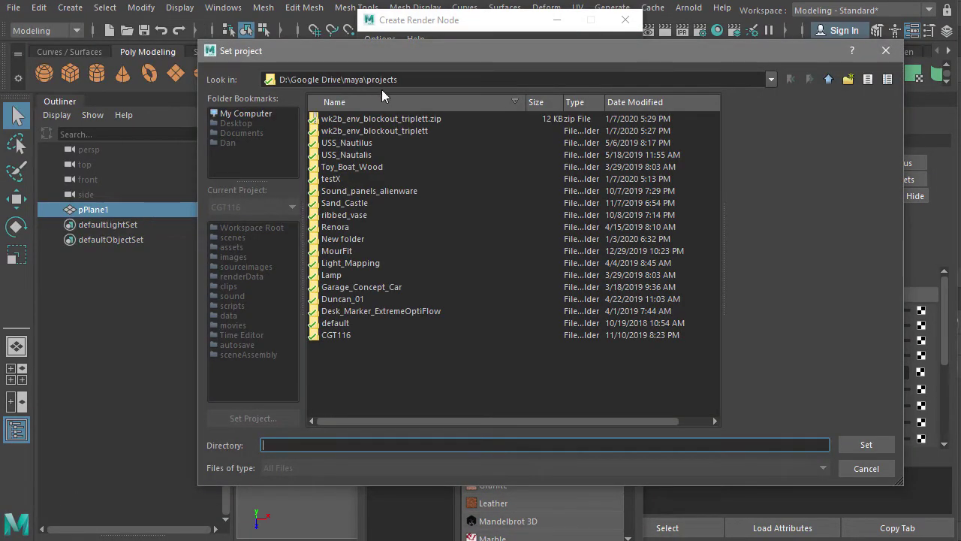
left_click(336, 335)
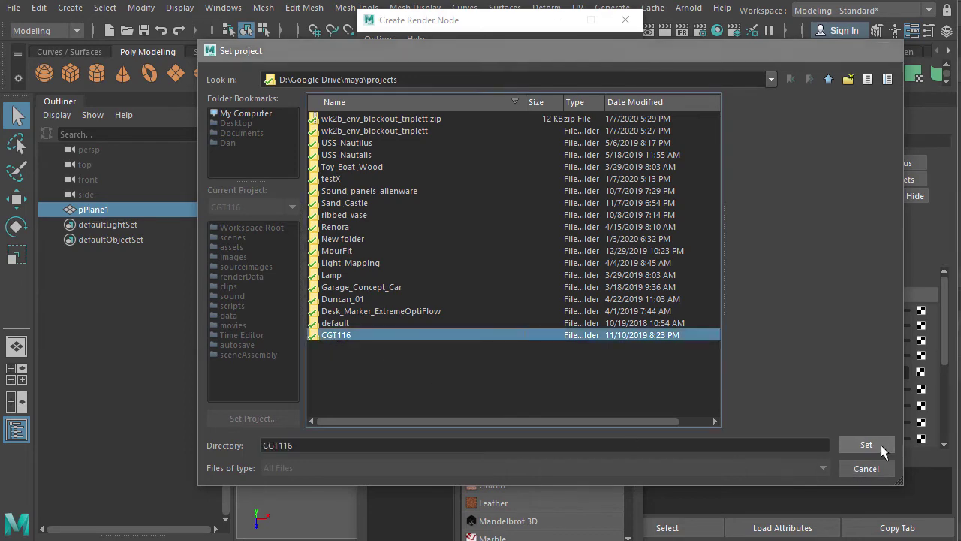
left_click(871, 444)
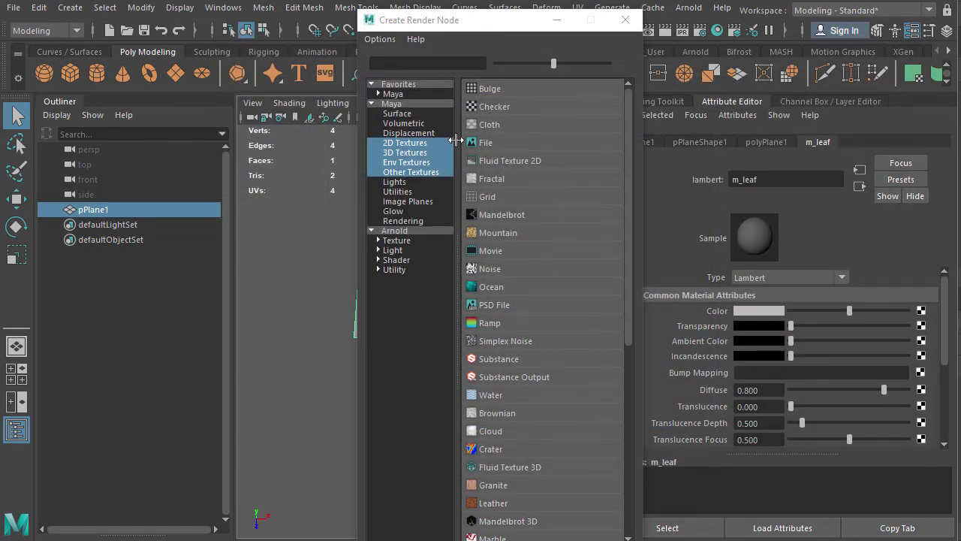
Connect a File texture to the m_leaf Color and load TexturesCom_Leaves0200_1_alphamasked_S.png from the CGT116 project's sourceimages folder.
left_click(496, 142)
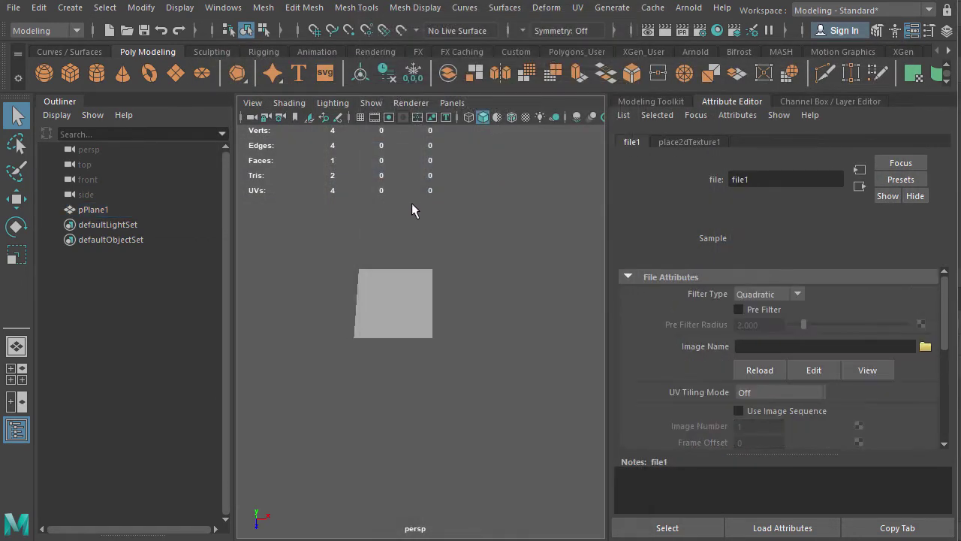
left_click(925, 348)
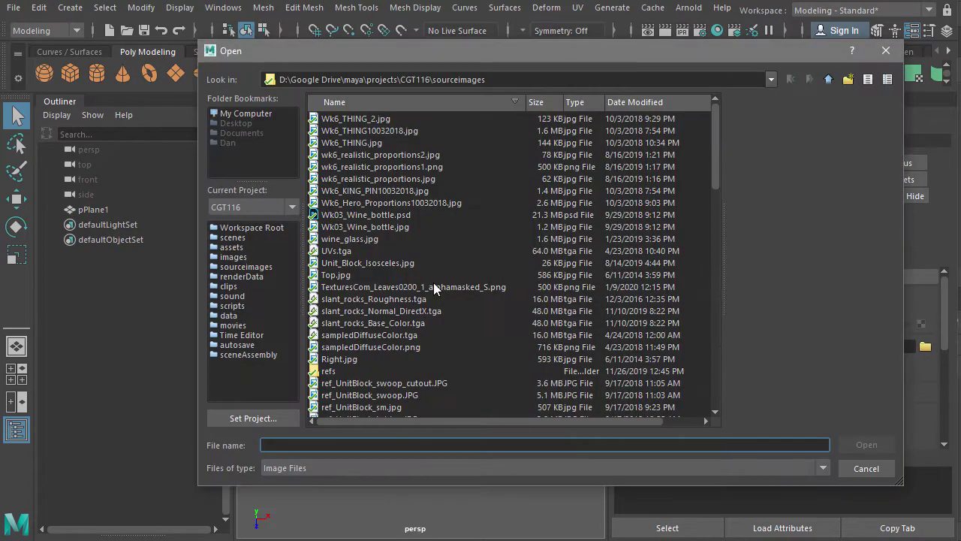
left_click_drag(395, 79, 507, 83)
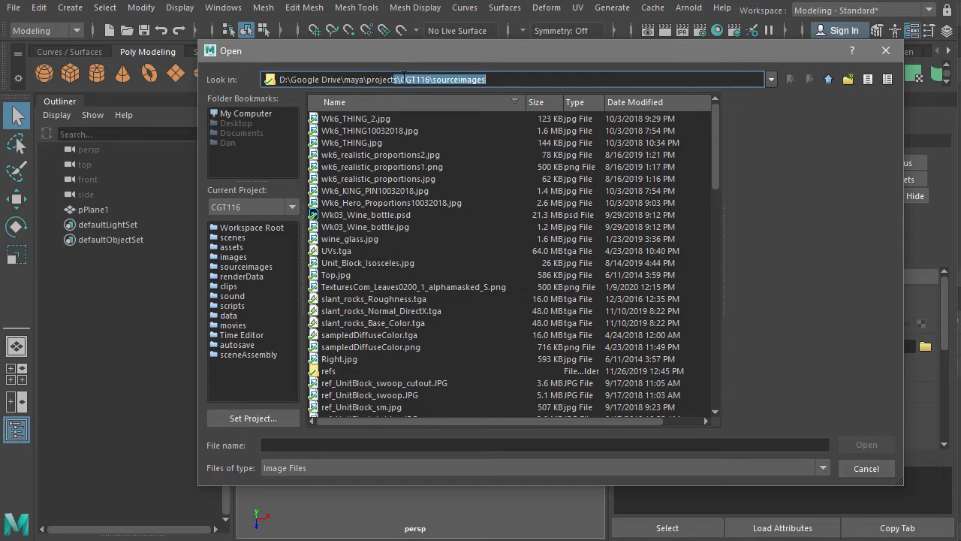
left_click_drag(401, 80, 433, 79)
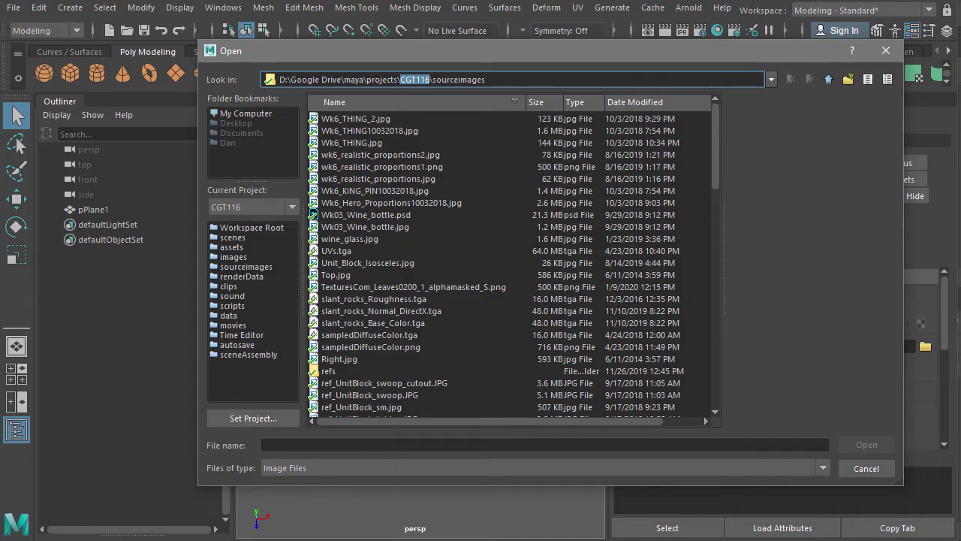
key("alt+Tab")
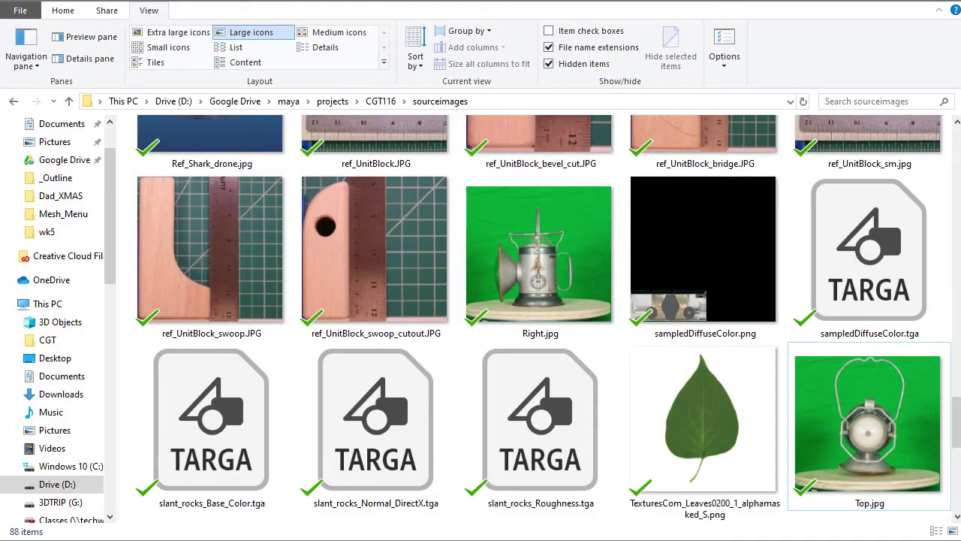
key("alt+Tab")
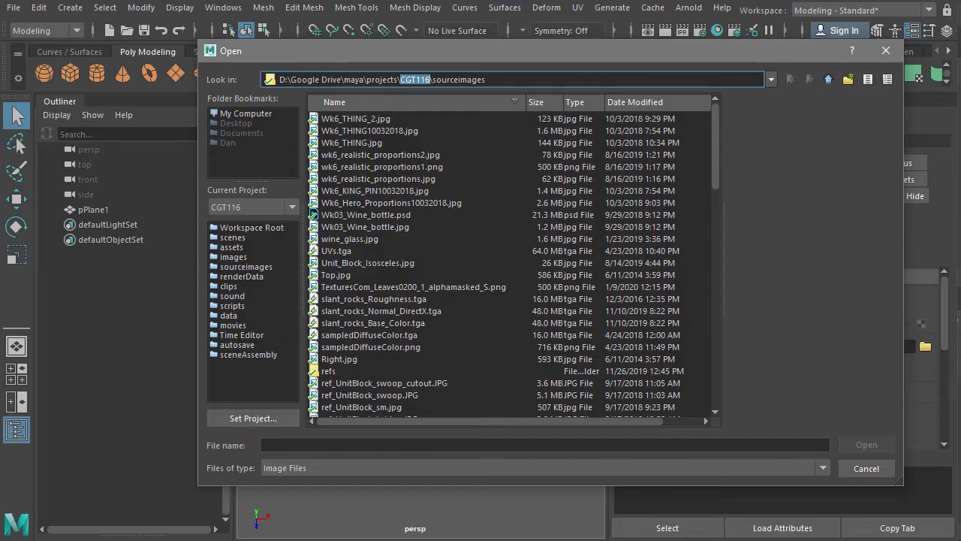
left_click(361, 287)
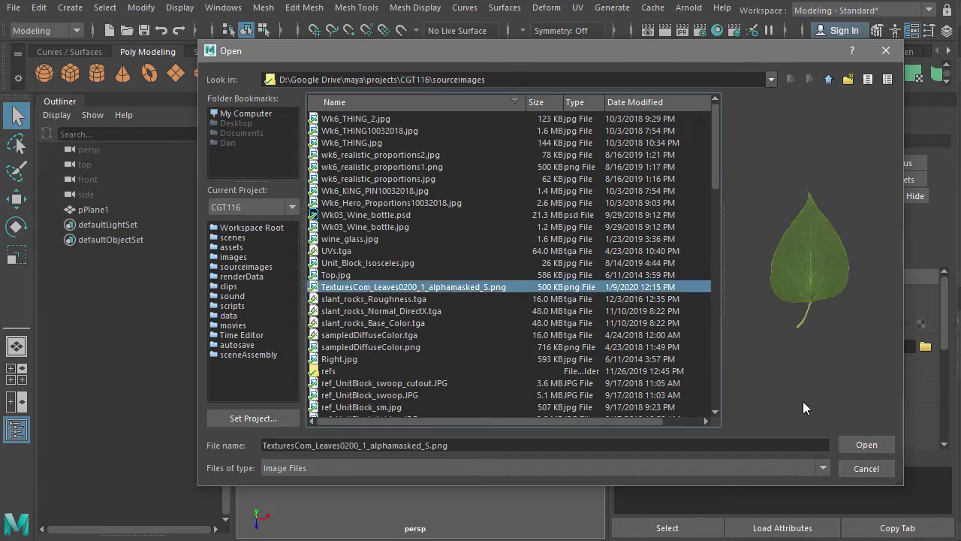
left_click(868, 444)
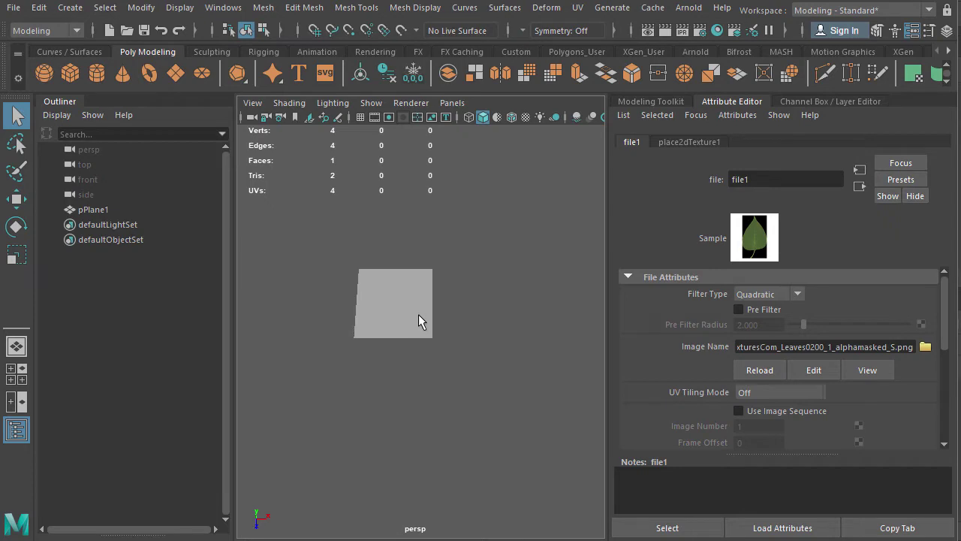
Turn on textured display in the perspective view and frame the leaf plane up close from above.
left_click(417, 293)
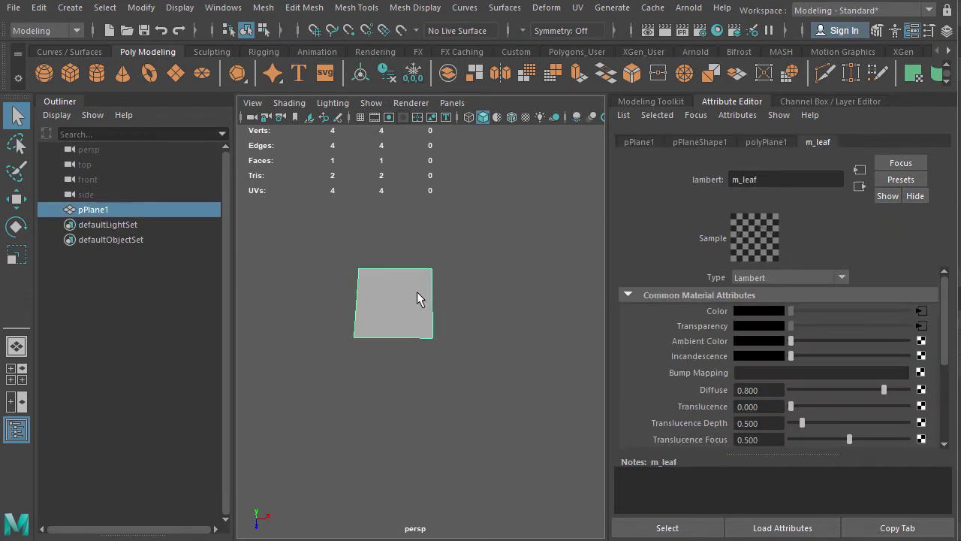
key("6")
scroll(414, 287, "up", 5)
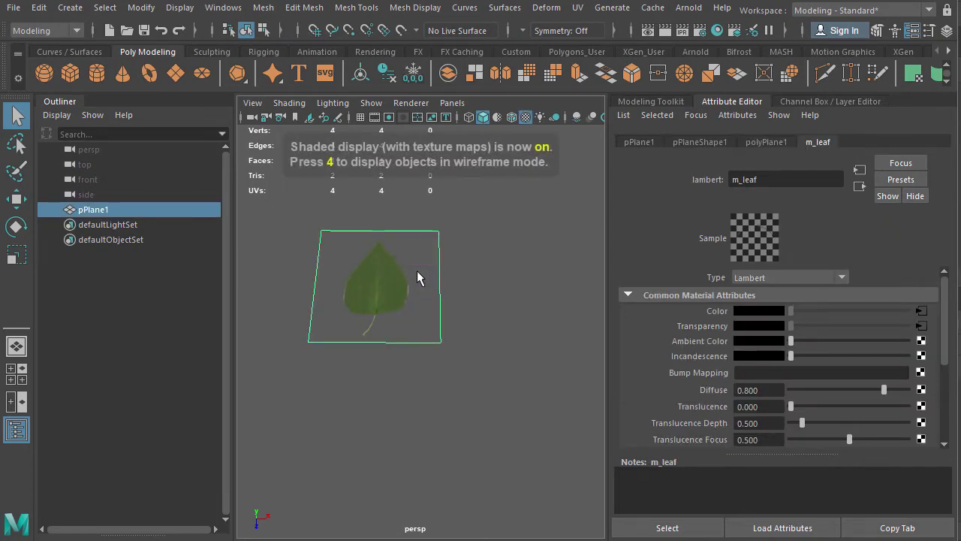
left_click_drag(403, 273, 471, 305, "alt")
left_click(549, 297)
left_click(463, 312)
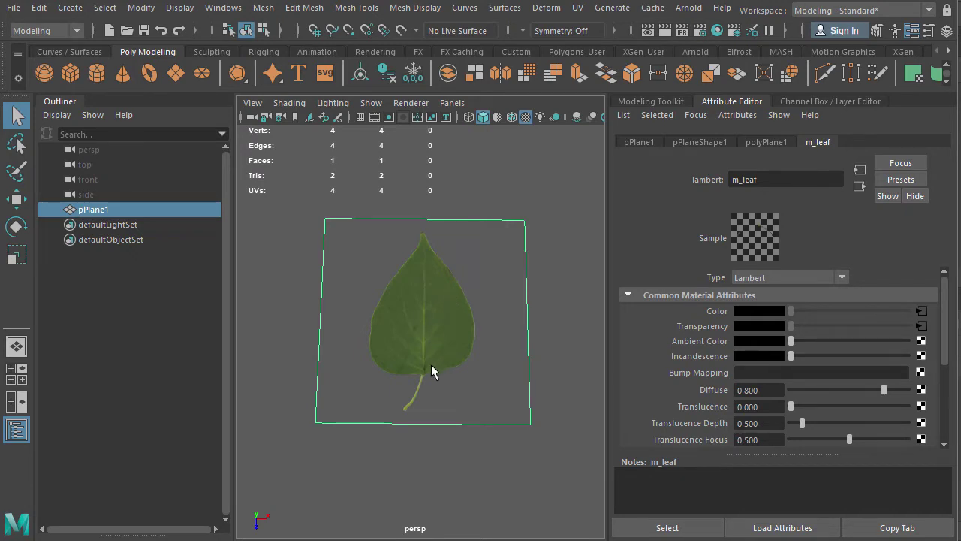
left_click_drag(419, 362, 436, 378, "alt")
key("bracketleft")
key("bracketleft")
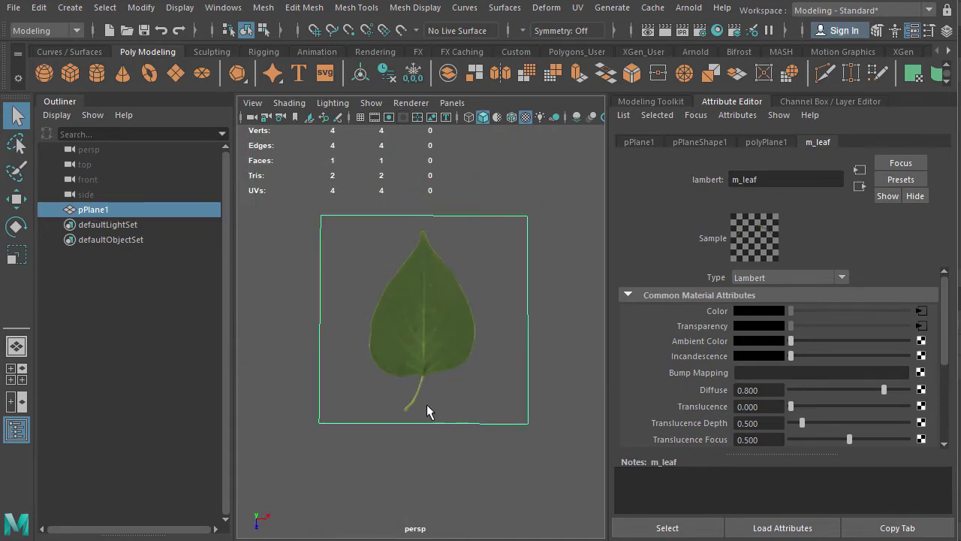
Switch the plane to vertex editing and enable Preserve UVs for the Move tool.
right_click_drag(439, 306, 388, 309)
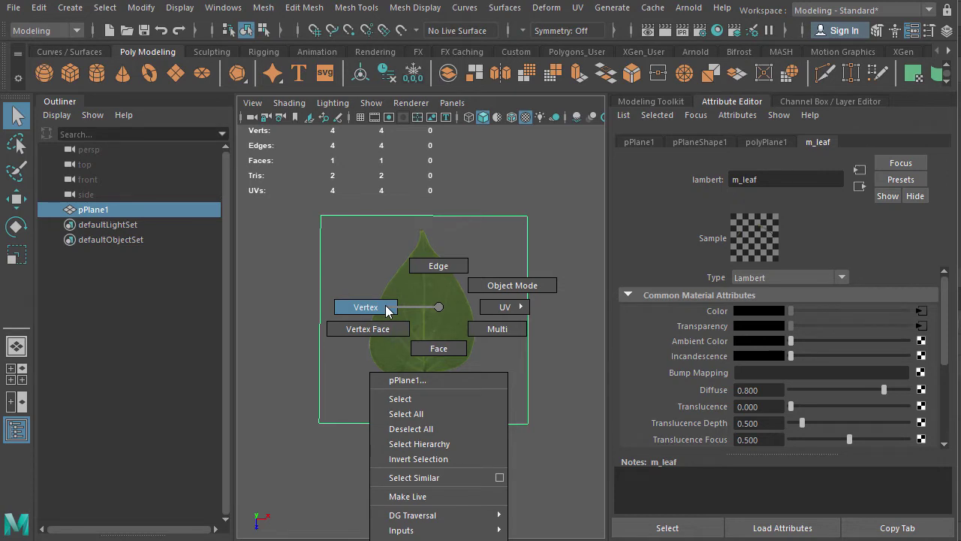
right_click_drag(386, 305, 385, 304)
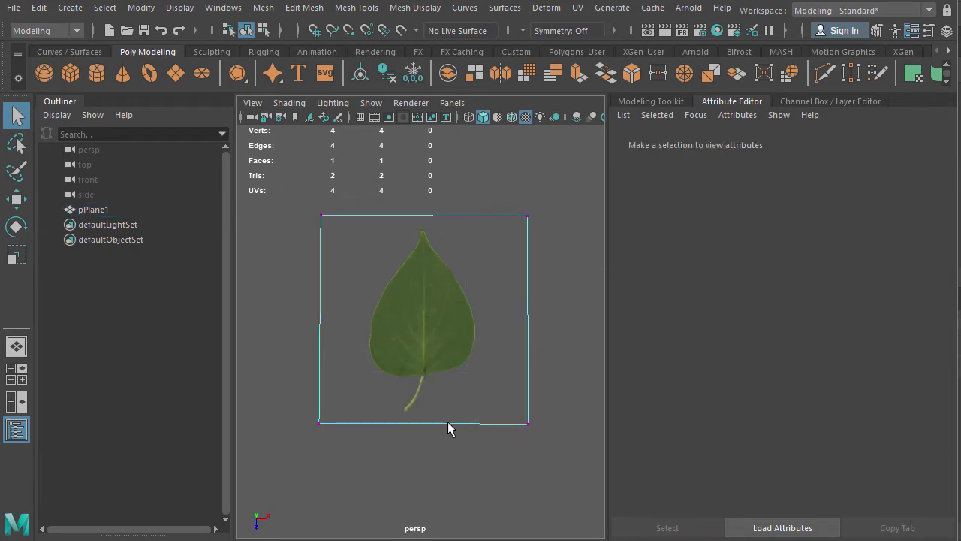
left_click(19, 197)
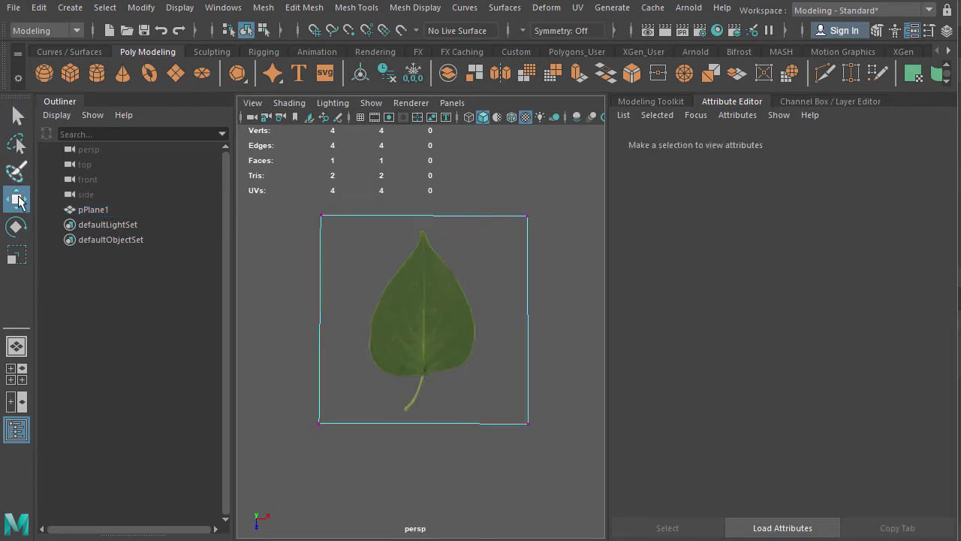
double_click(18, 198)
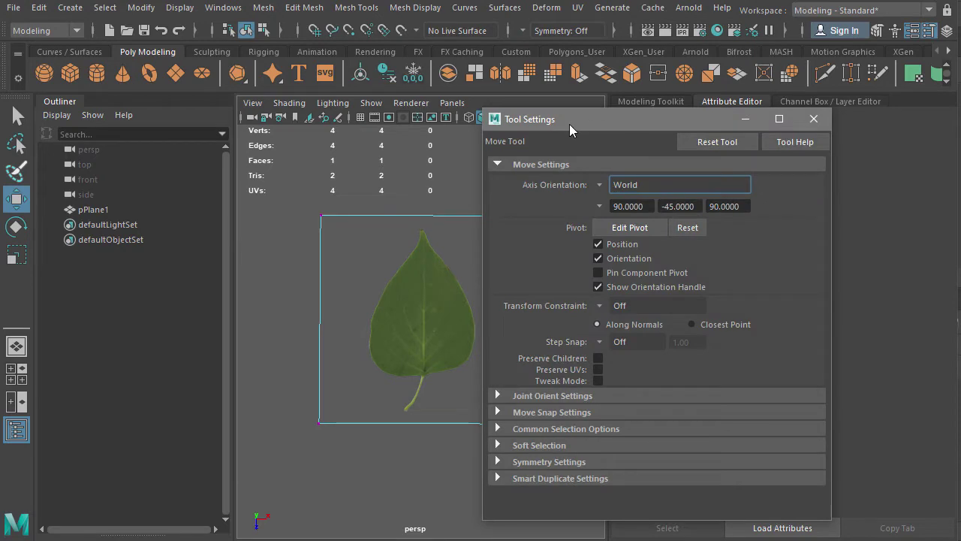
left_click_drag(551, 113, 168, 104)
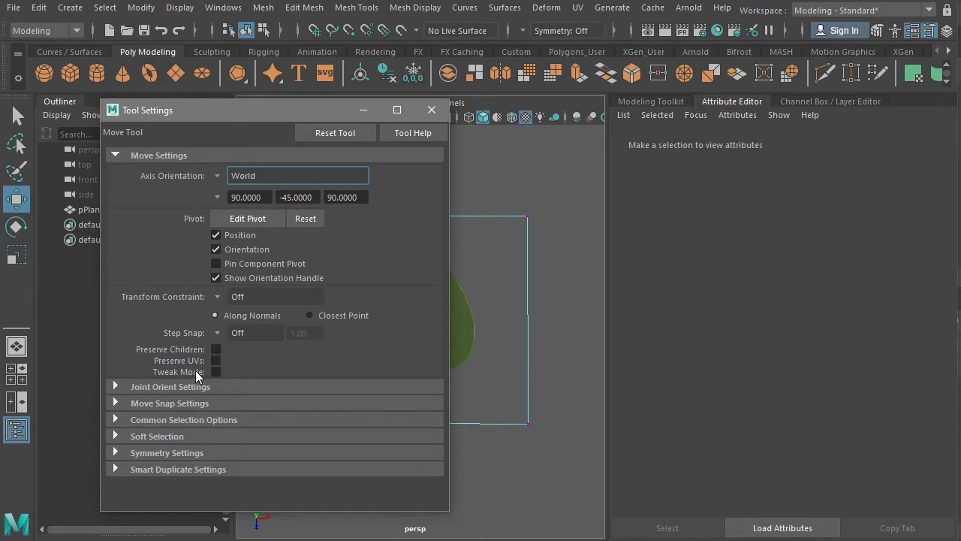
left_click(431, 110)
Move the vertices on the plane's two long sides inward along X, close to the leaf's widest points.
left_click_drag(568, 453, 520, 160)
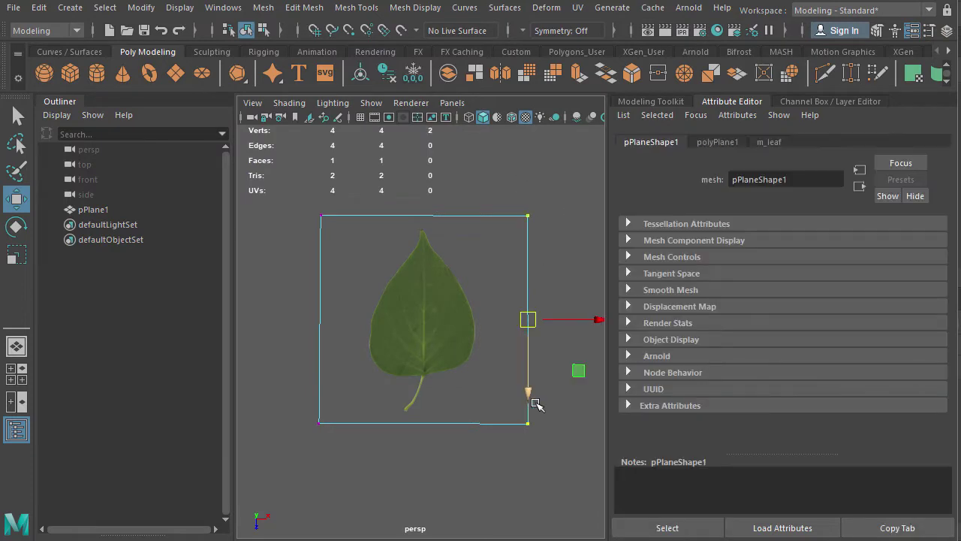
left_click_drag(595, 319, 548, 313)
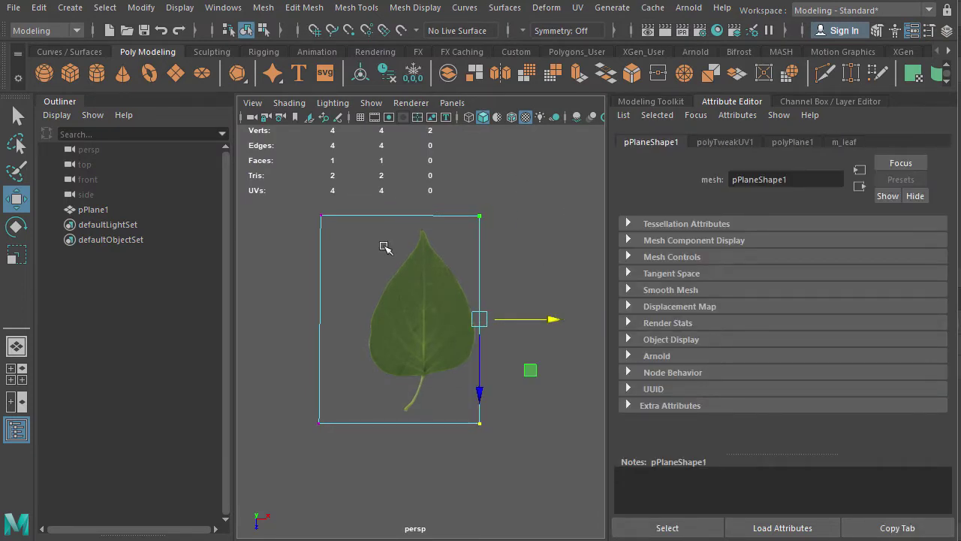
left_click_drag(295, 195, 355, 480)
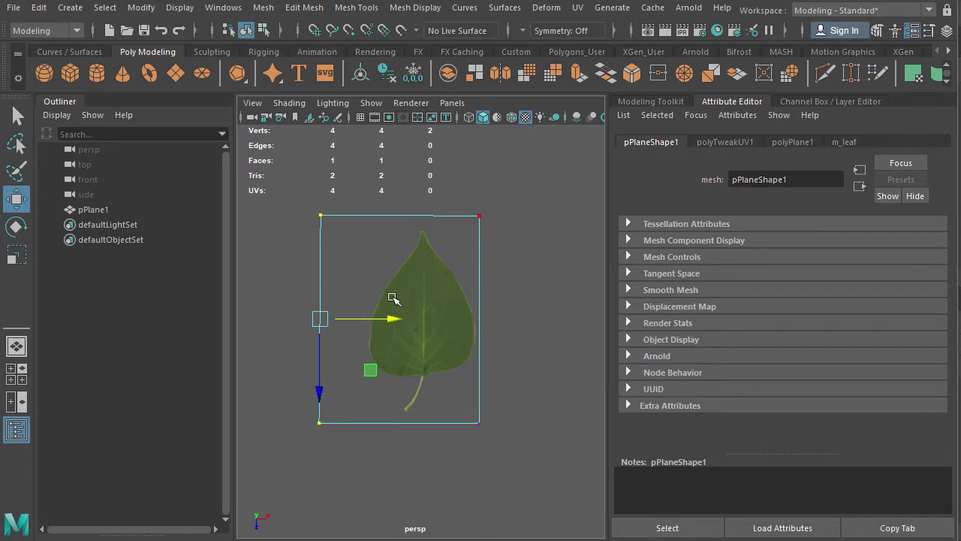
left_click_drag(390, 321, 437, 329)
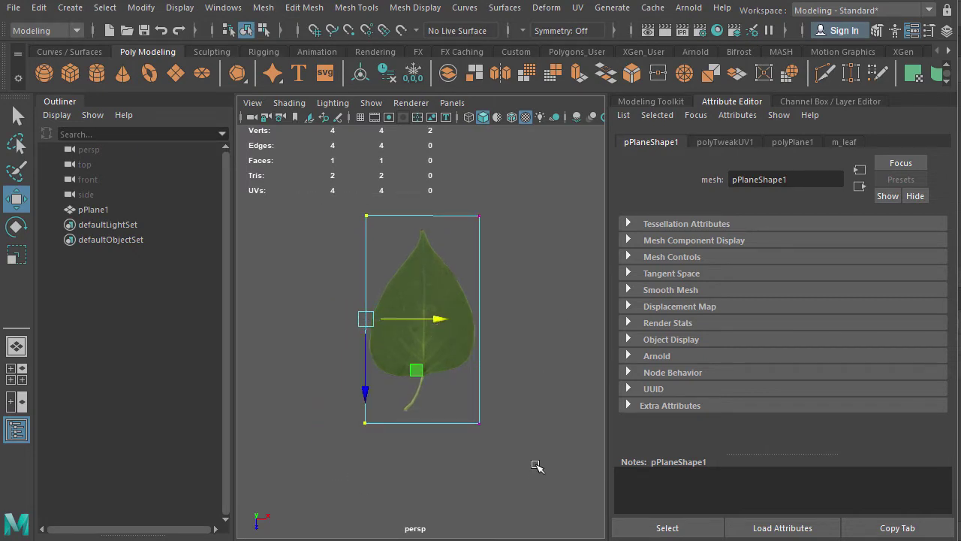
Move the plane's stem-end and tip-end vertices inward to fit the leaf's length, and return to object mode.
left_click_drag(534, 471, 314, 406)
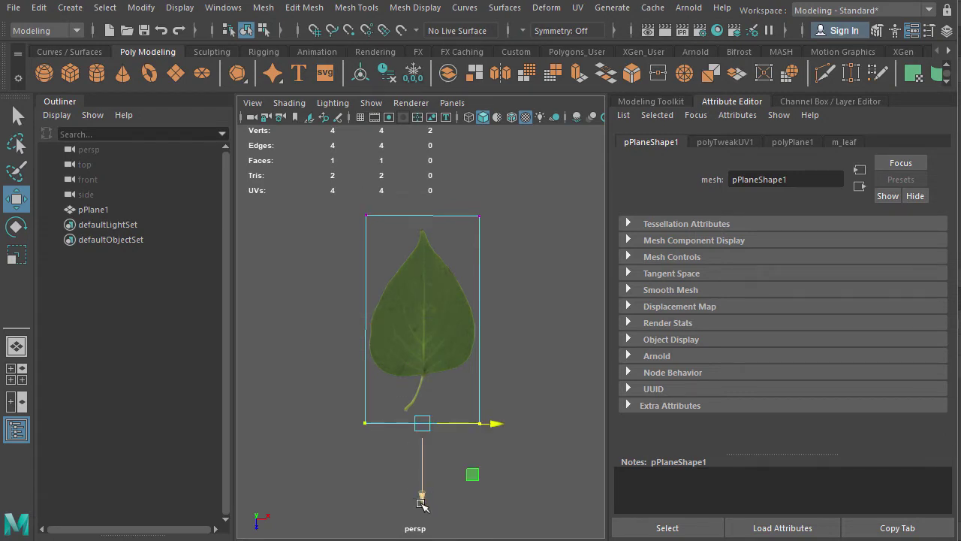
left_click_drag(421, 503, 422, 494)
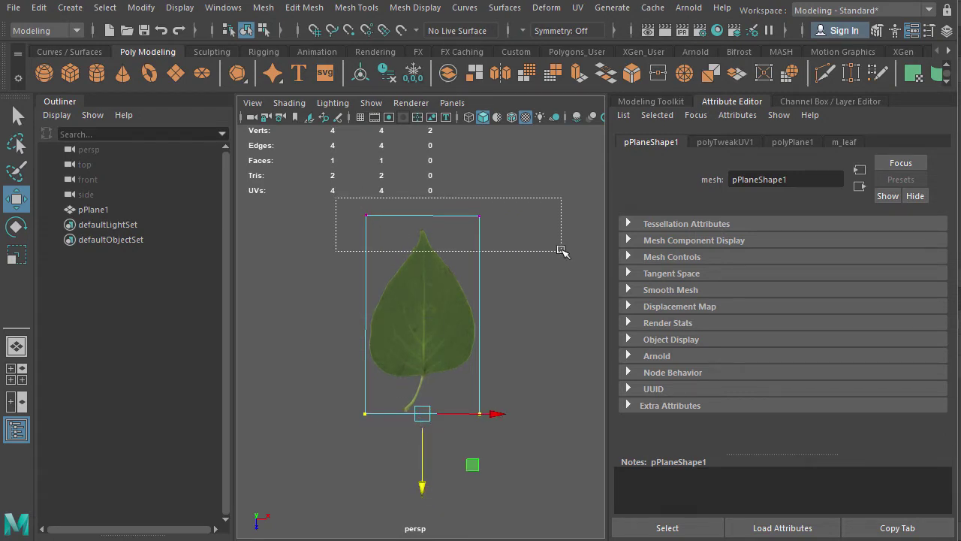
left_click_drag(562, 250, 524, 237)
left_click_drag(420, 285, 425, 297)
scroll(440, 276, "up", 5)
scroll(441, 276, "down", 5)
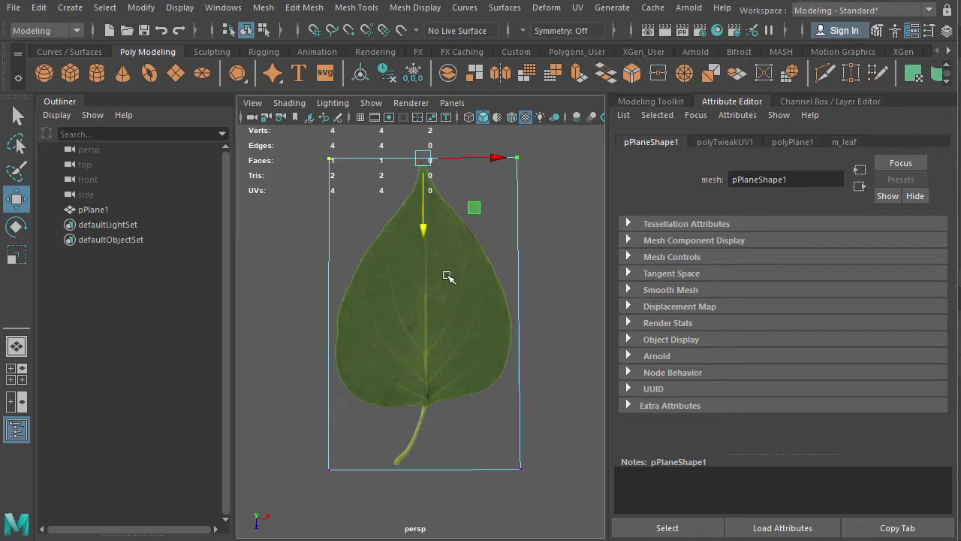
right_click_drag(476, 298, 521, 273)
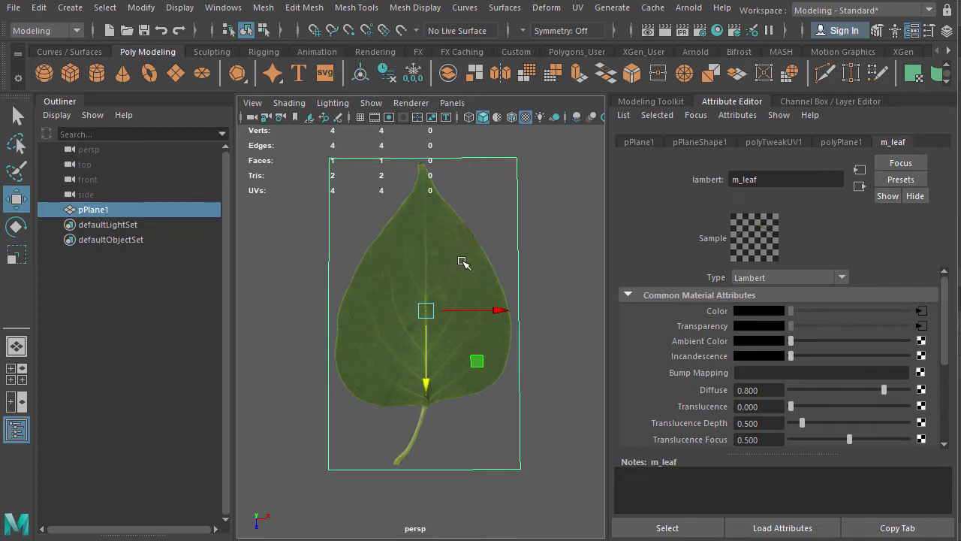
With Multi-Cut, cut straight across the plane near its middle and insert a parallel edge loop between that cut and the tip.
left_click_drag(459, 260, 445, 275, "alt")
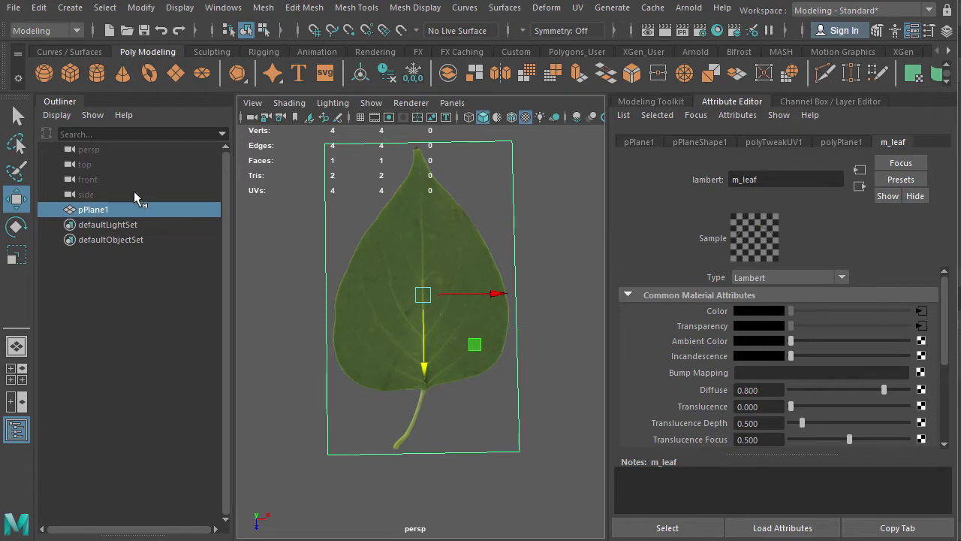
left_click(824, 74)
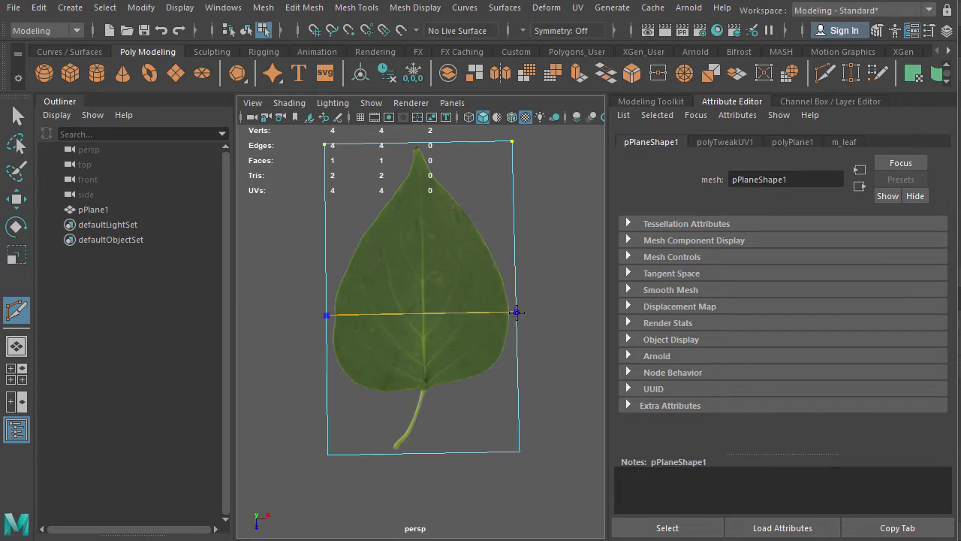
left_click(517, 312)
key("Return")
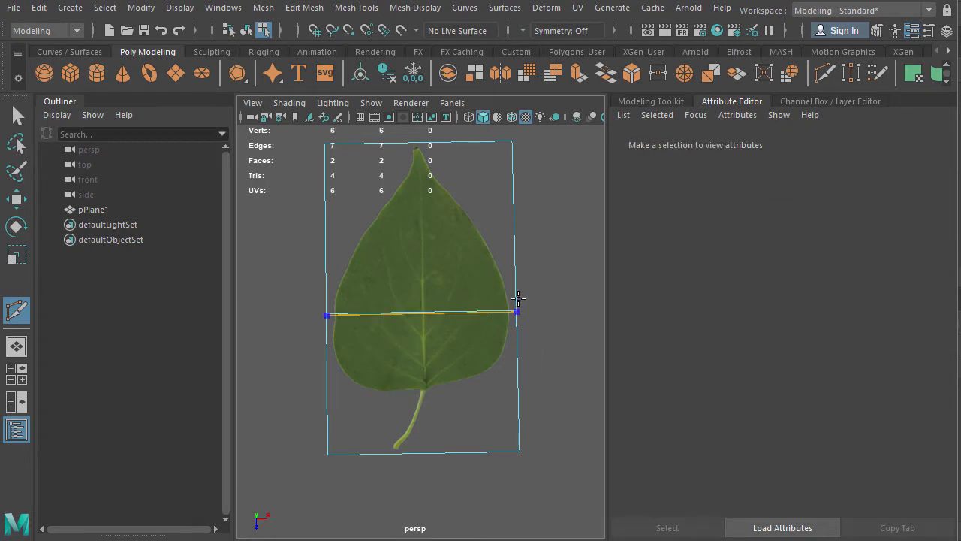
left_click(512, 254, "ctrl")
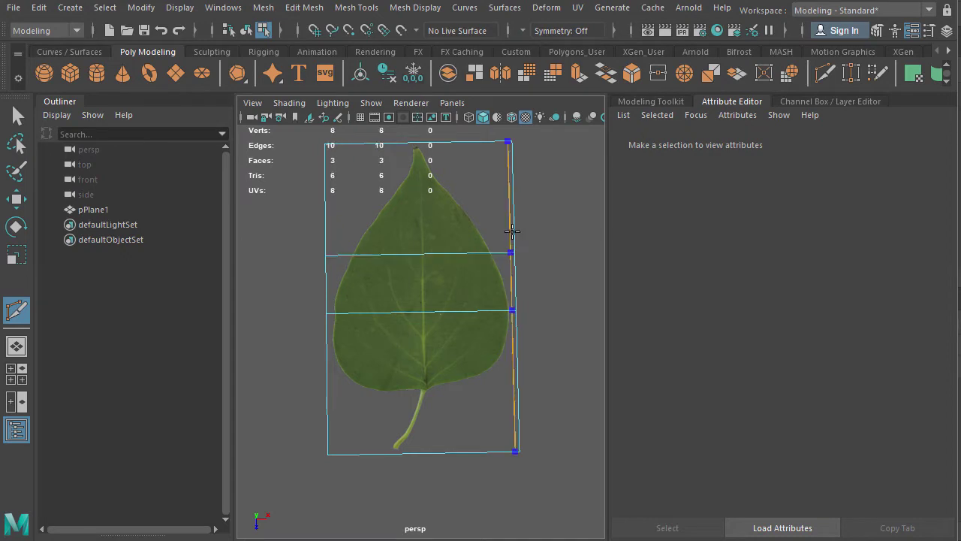
Insert two more edge loops toward the leaf's tip, one across its base, and one lengthwise along the midrib, and leave Multi-Cut.
left_click(514, 203, "ctrl")
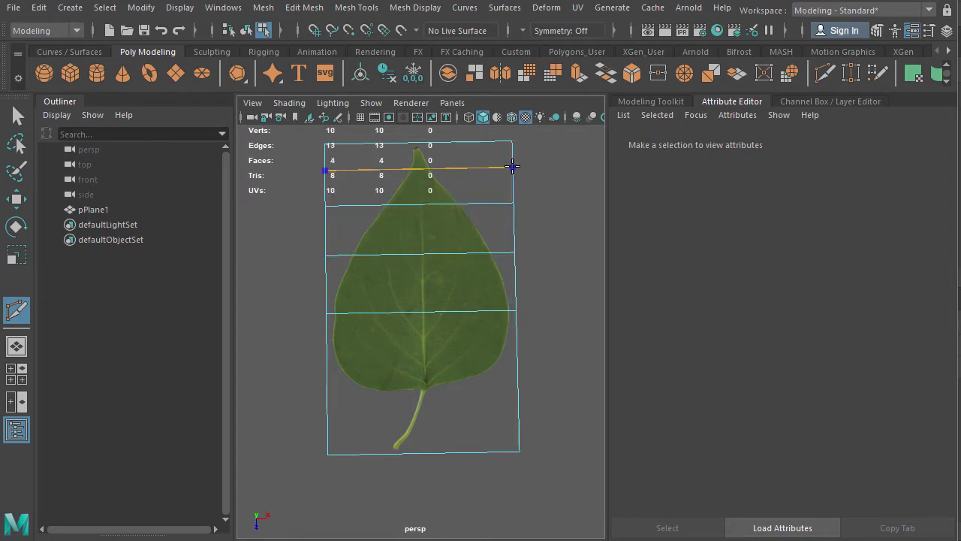
left_click(513, 169, "ctrl")
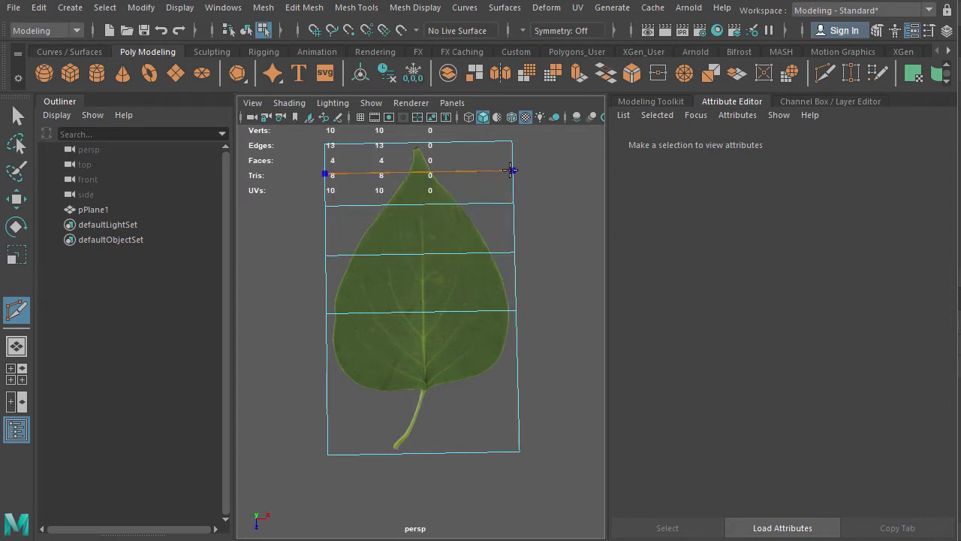
left_click(518, 367, "ctrl")
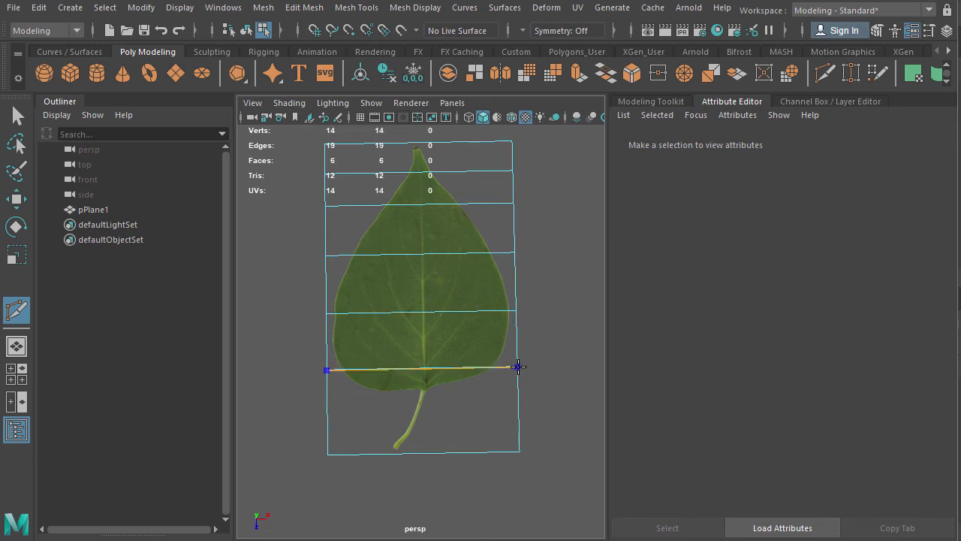
left_click(426, 450, "ctrl")
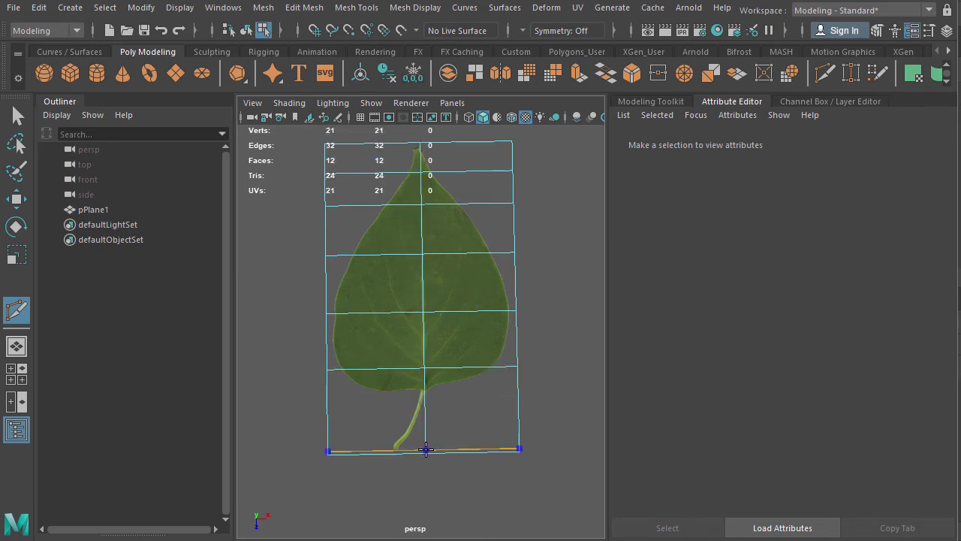
left_click(517, 367)
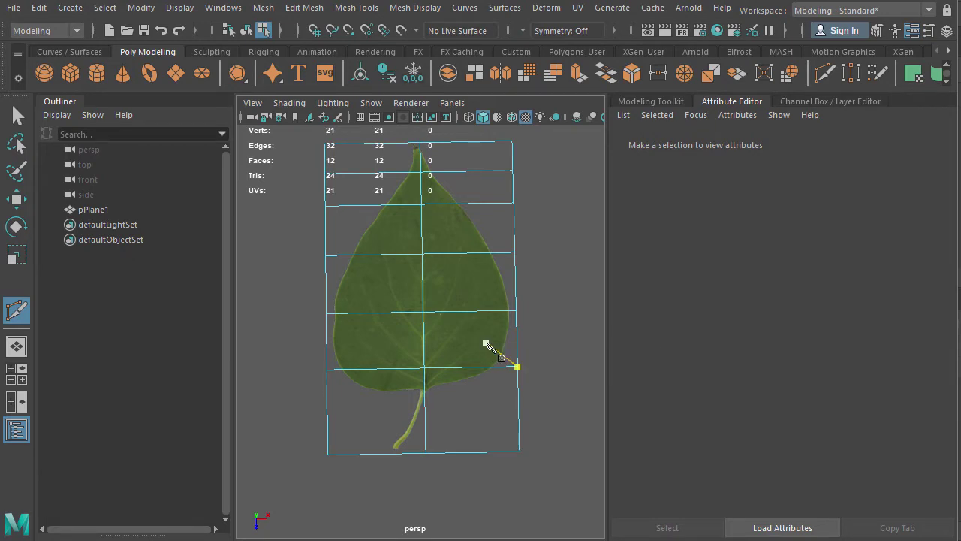
key("w")
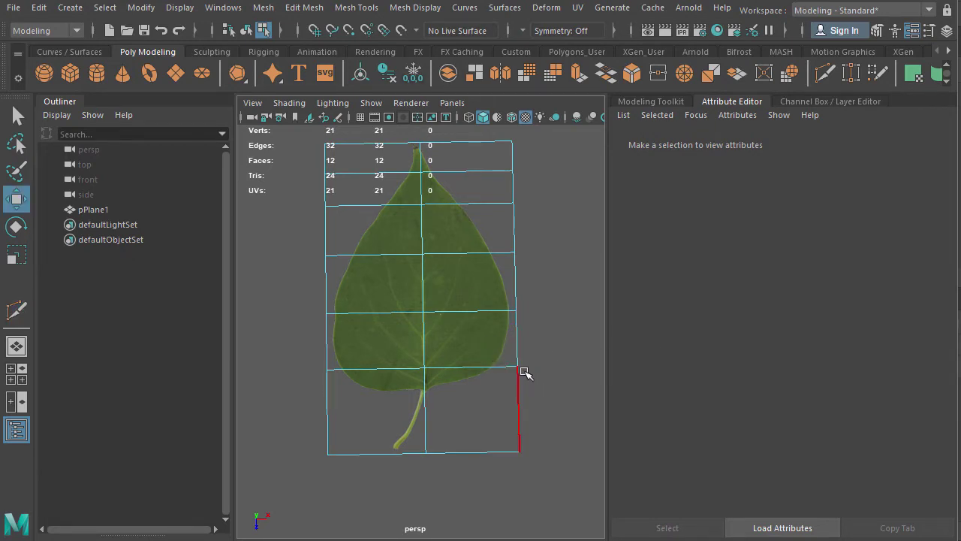
In vertex mode, move the plane's three +X side vertices around the leaf's lower and middle part inward along X onto its outline.
right_click_drag(523, 373, 468, 325)
left_click_drag(495, 347, 550, 377)
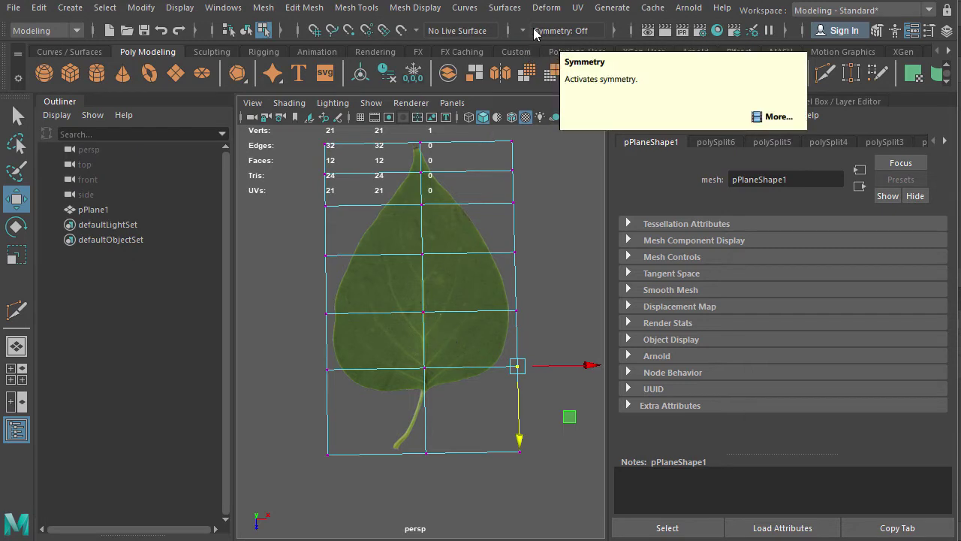
left_click_drag(591, 367, 576, 366)
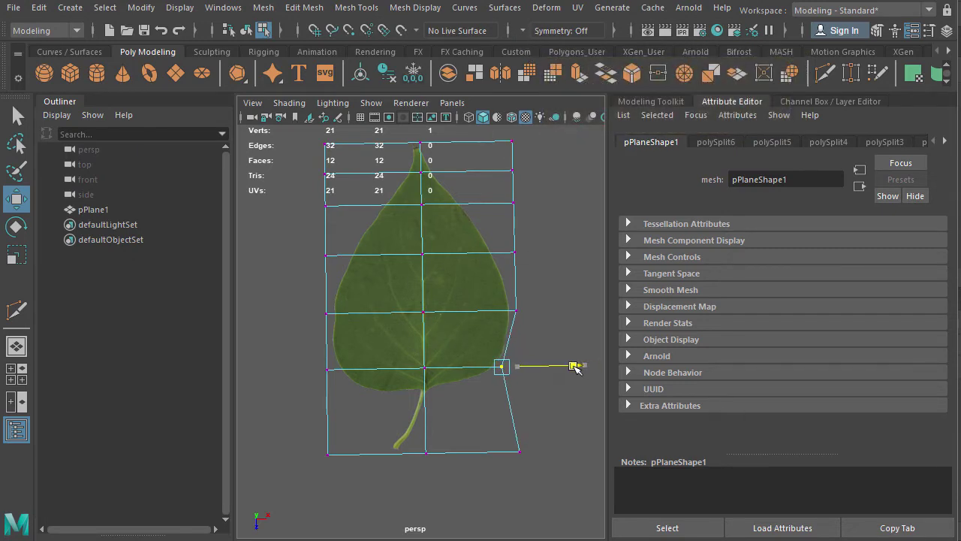
left_click(515, 311)
left_click_drag(592, 309, 587, 309)
left_click(514, 253)
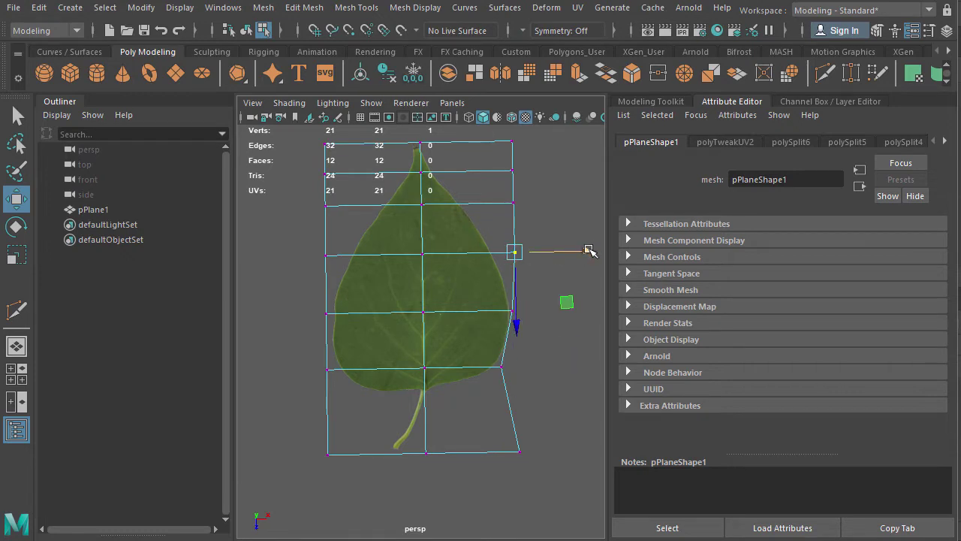
left_click_drag(590, 251, 571, 250)
Move the three remaining +X side vertices up to the tip inward along X to follow the leaf's tapering edge.
left_click(512, 203)
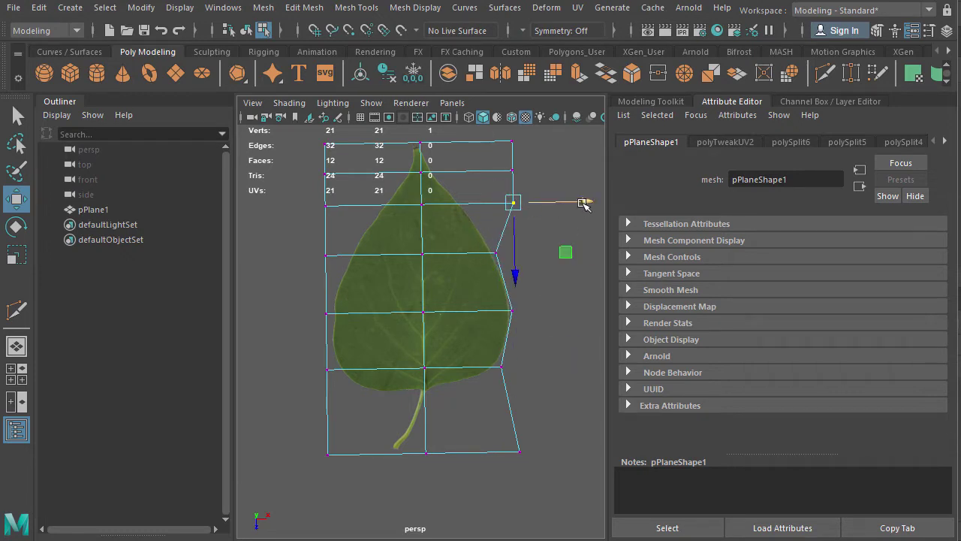
left_click_drag(582, 201, 539, 203)
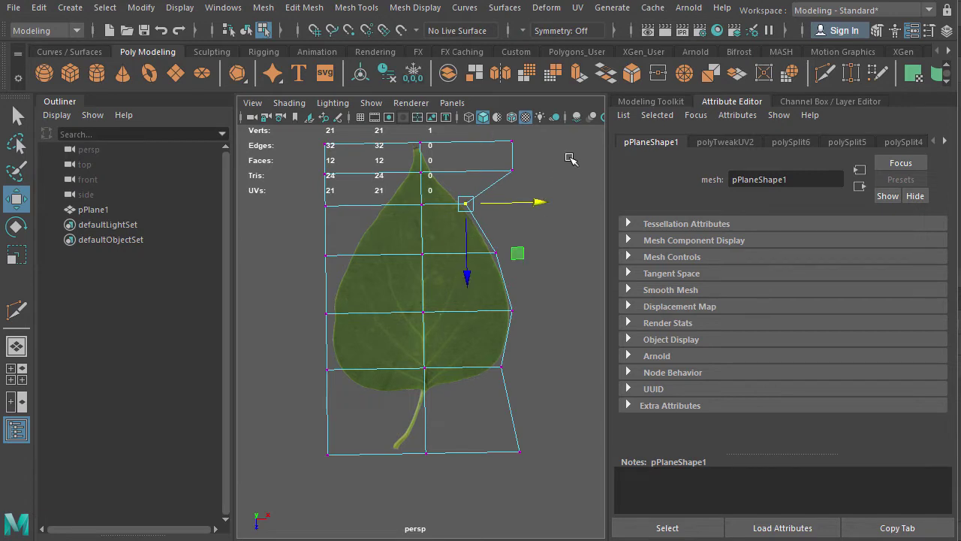
left_click_drag(479, 159, 478, 160)
left_click_drag(571, 166, 495, 166)
left_click(511, 139)
left_click_drag(579, 140, 499, 143)
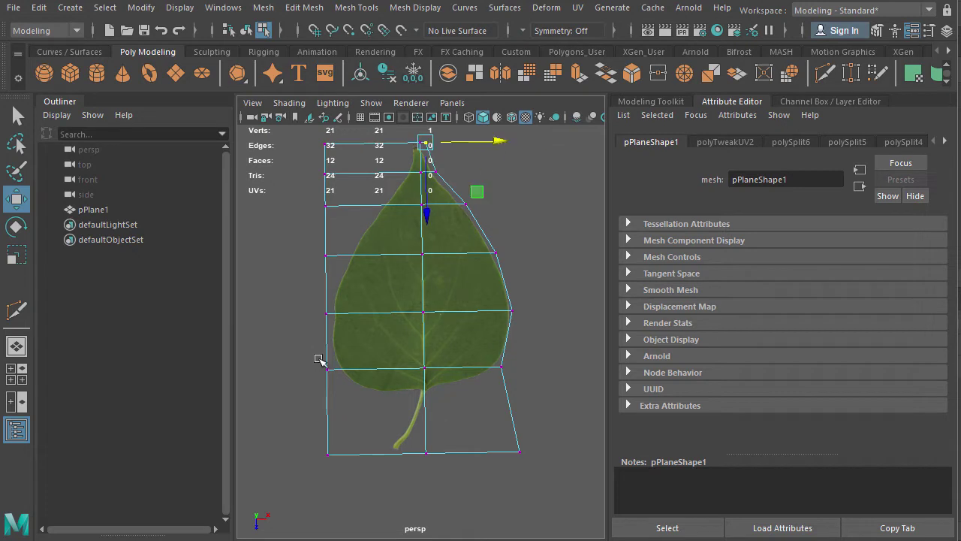
Move the four -X side vertices from the leaf's base to below its narrow tip inward along X onto the outline.
left_click_drag(308, 359, 344, 378)
left_click_drag(401, 371, 408, 371)
left_click_drag(293, 285, 396, 314)
left_click_drag(279, 242, 412, 254)
left_click_drag(309, 193, 455, 207)
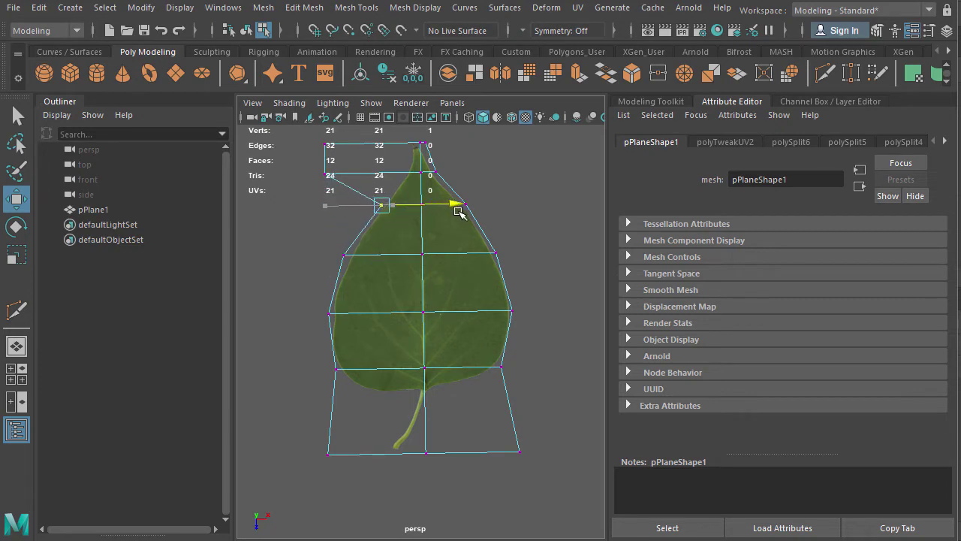
left_click(344, 256)
left_click_drag(416, 257, 421, 255)
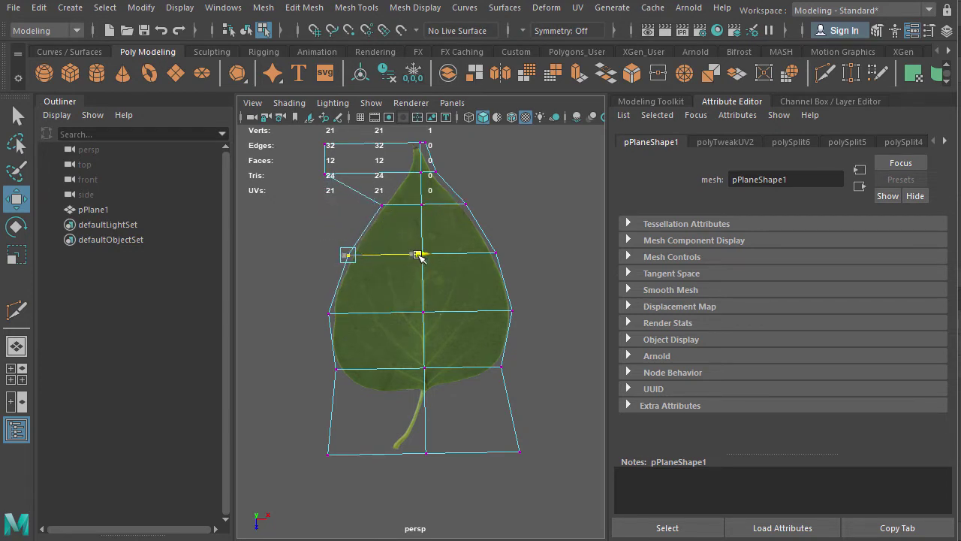
Move the two -X side vertices at the leaf's narrow tip inward along X to close in on the tip.
left_click(317, 173)
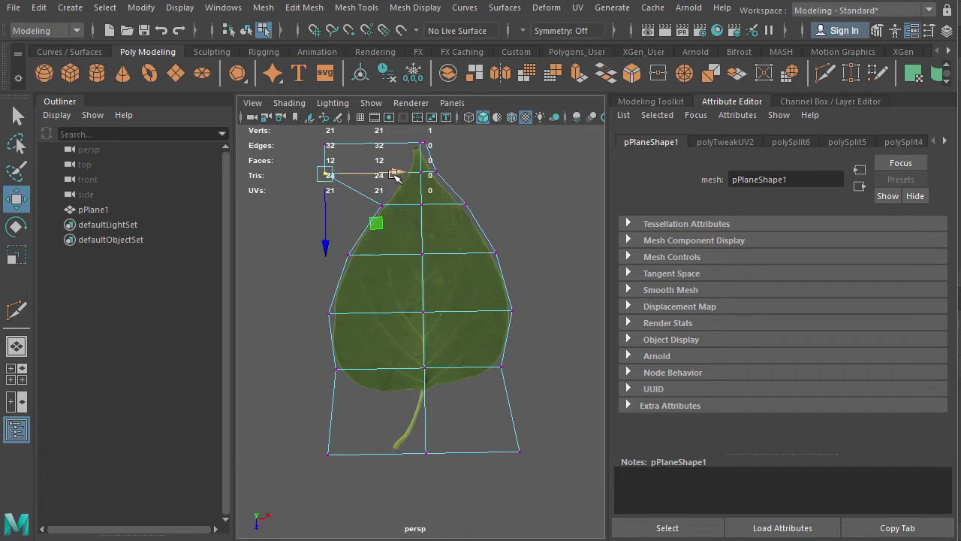
left_click_drag(396, 175, 474, 176)
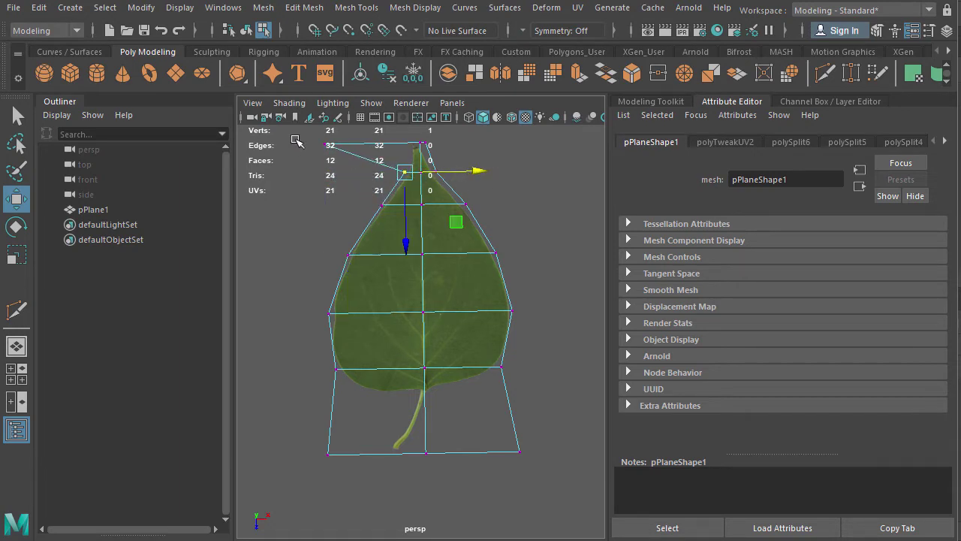
left_click(323, 145)
left_click_drag(400, 144, 488, 146)
Move the plane's middle stem-end vertex along X to the stem's end and the midrib's base vertex down to the stem junction.
left_click_drag(301, 443, 401, 454)
left_click_drag(454, 476, 405, 422)
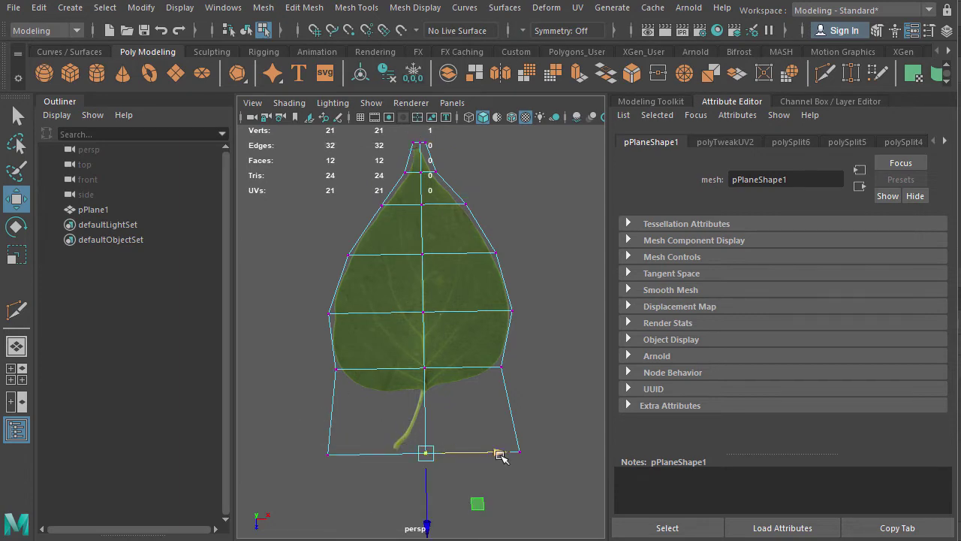
left_click_drag(499, 452, 468, 455)
left_click_drag(392, 342, 426, 415)
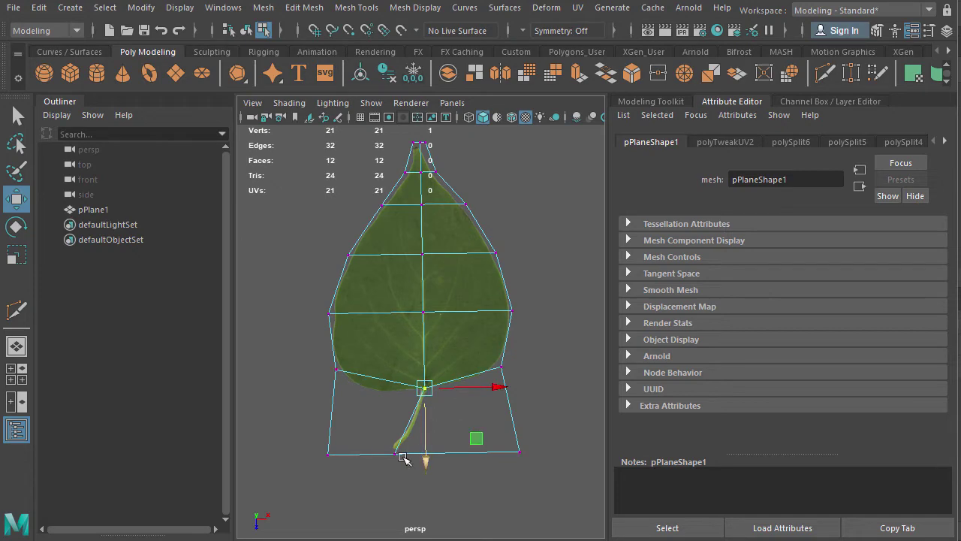
Turn off Preserve UVs for the Move tool and move the stem-end vertex along X beneath the midrib to straighten the stem texture.
left_click_drag(380, 439, 423, 493)
double_click(18, 196)
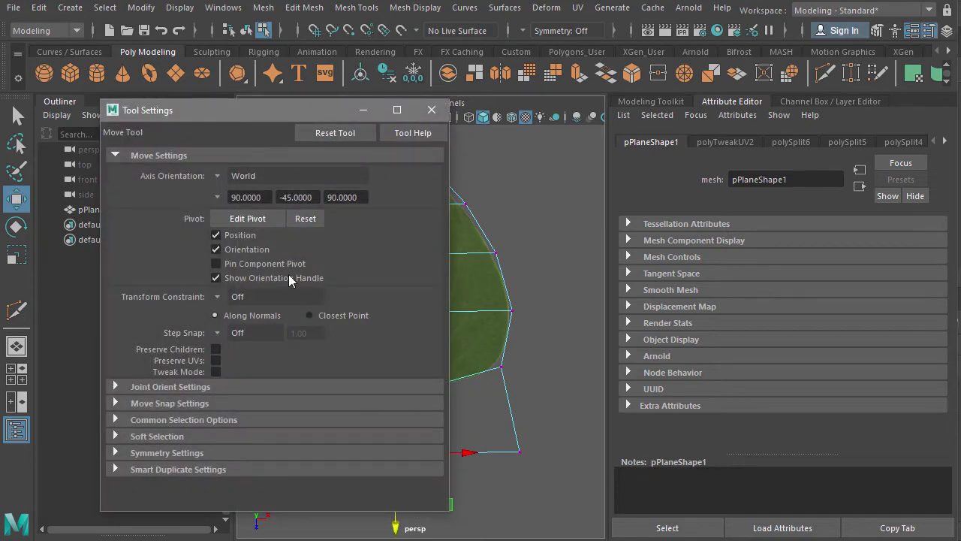
left_click(431, 109)
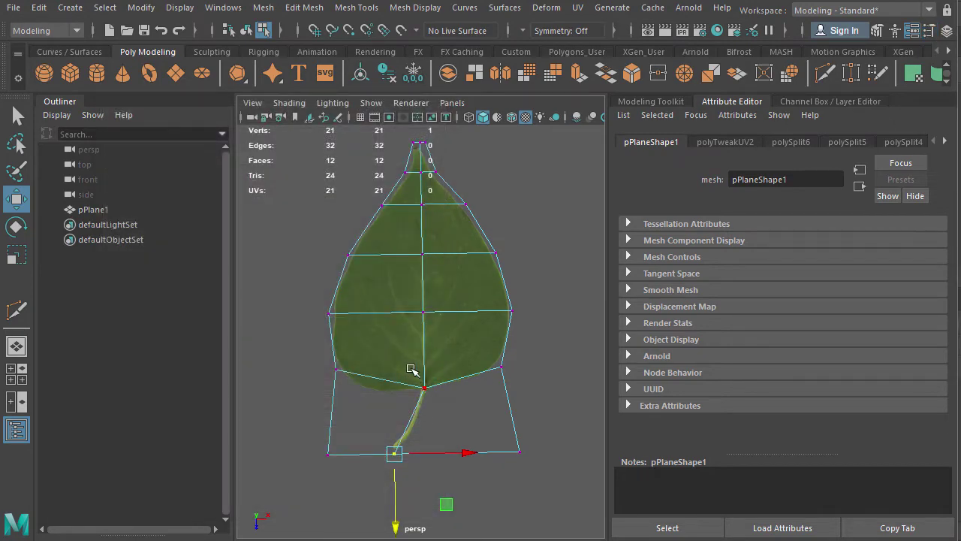
left_click_drag(411, 370, 417, 477)
left_click_drag(467, 454, 500, 457)
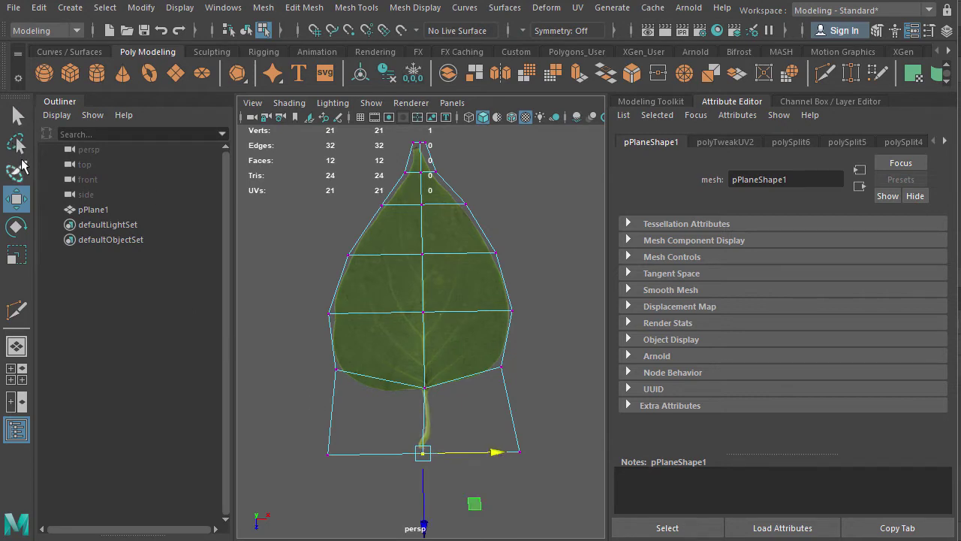
Try moving the -X stem-end corner and a central midrib vertex with Preserve UVs off, and undo the midrib vertex's move.
left_click(328, 454)
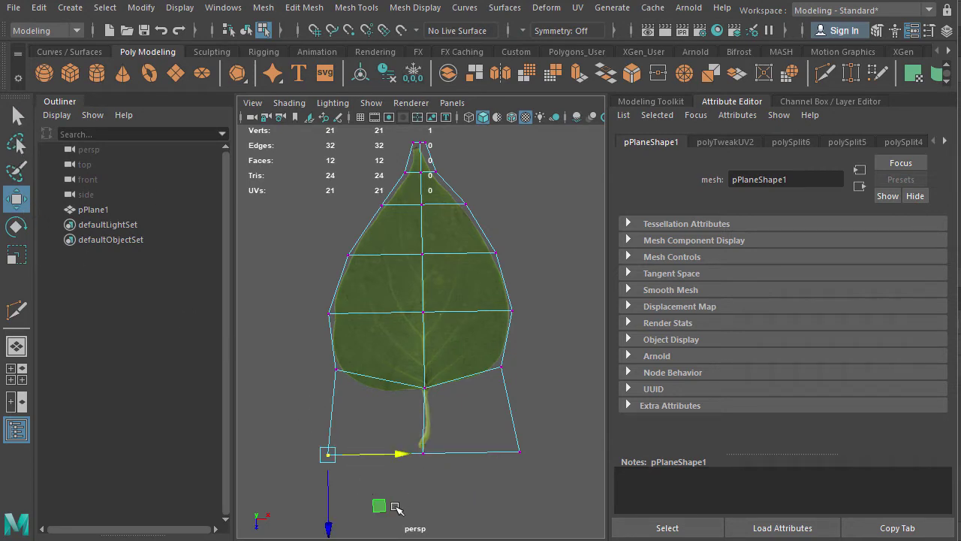
left_click_drag(328, 454, 382, 485)
left_click(427, 312)
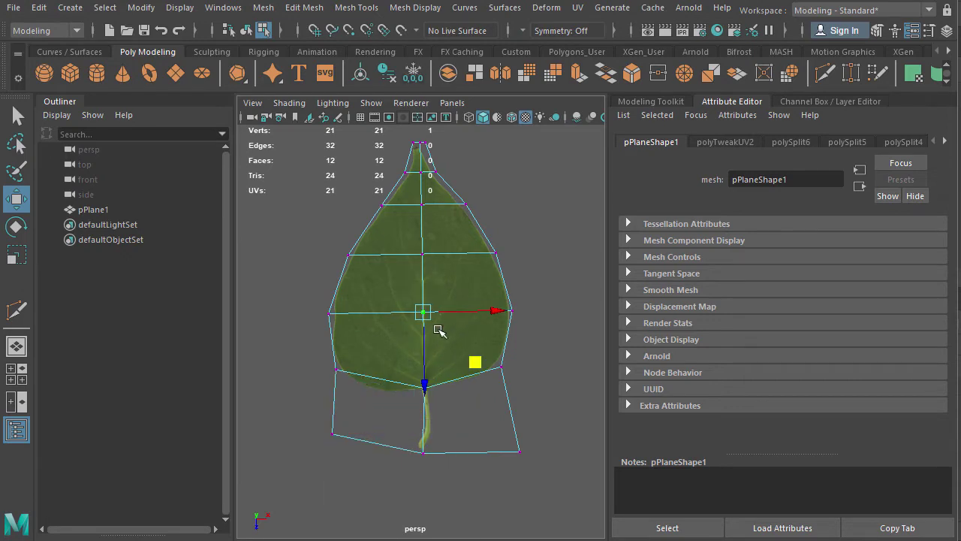
mouse_move(474, 363)
middle_mouse_down()
mouse_move(446, 343)
mouse_move(493, 369)
mouse_move(441, 348)
middle_mouse_up()
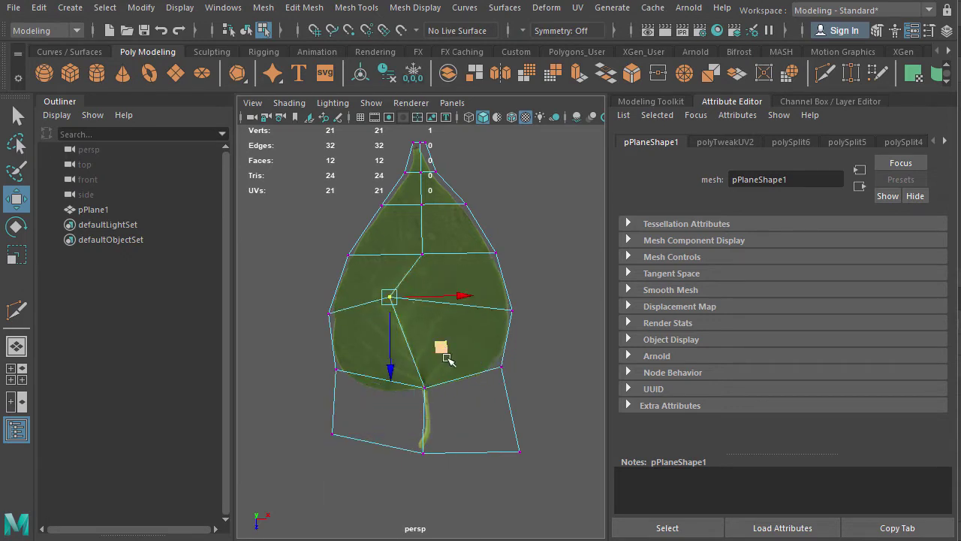
key("ctrl+z")
key("ctrl+z")
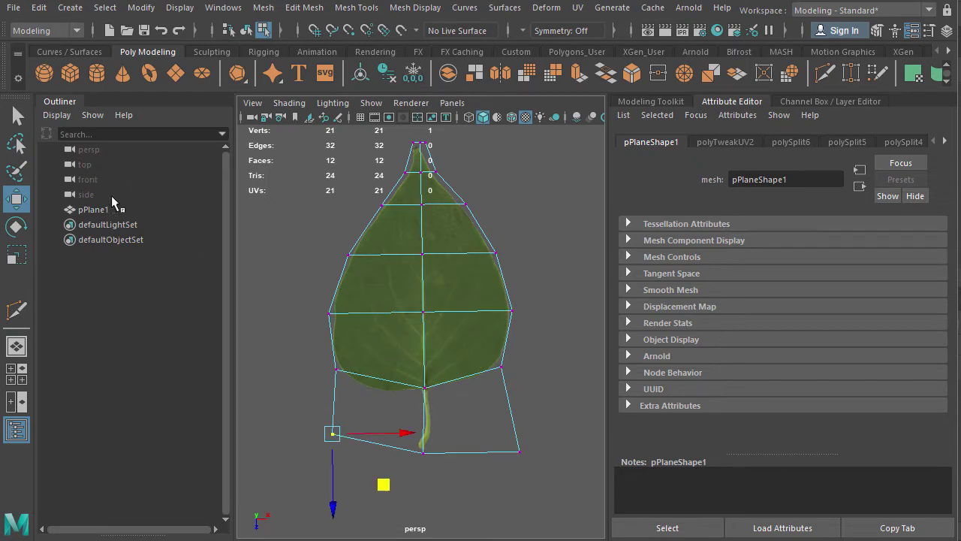
Turn Preserve UVs back on and move both stem-end corner vertices inward and up toward the leaf's base.
double_click(21, 194)
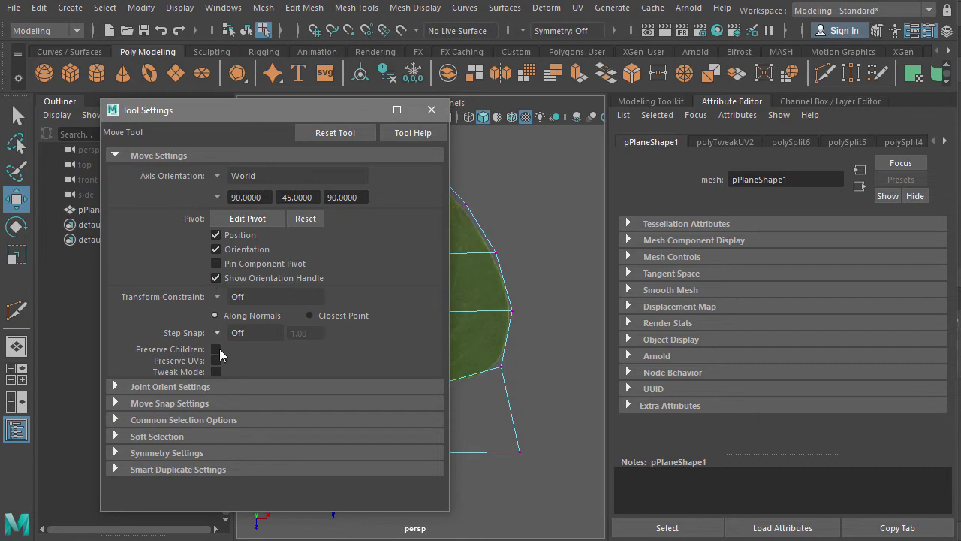
left_click(431, 110)
middle_click_drag(385, 491, 423, 470)
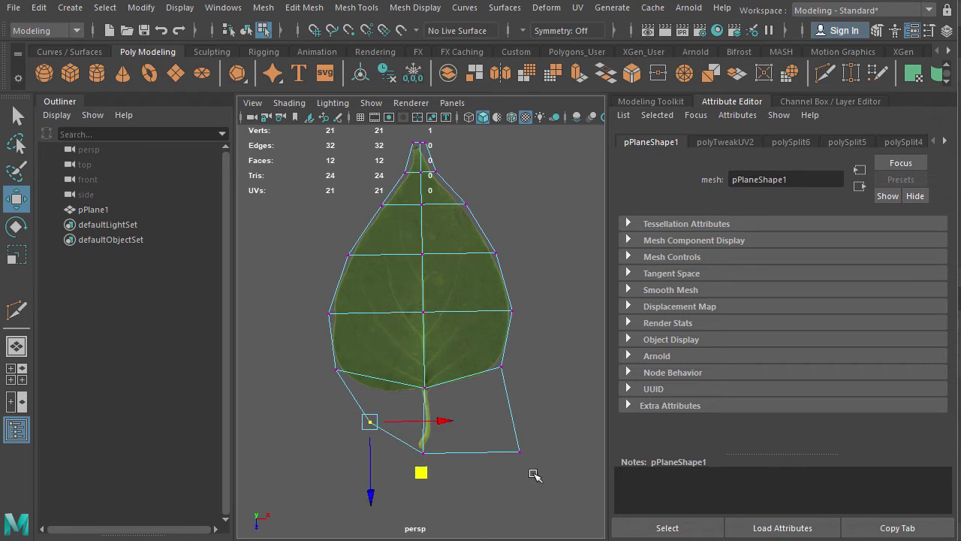
left_click(519, 452)
middle_click_drag(564, 476, 525, 448)
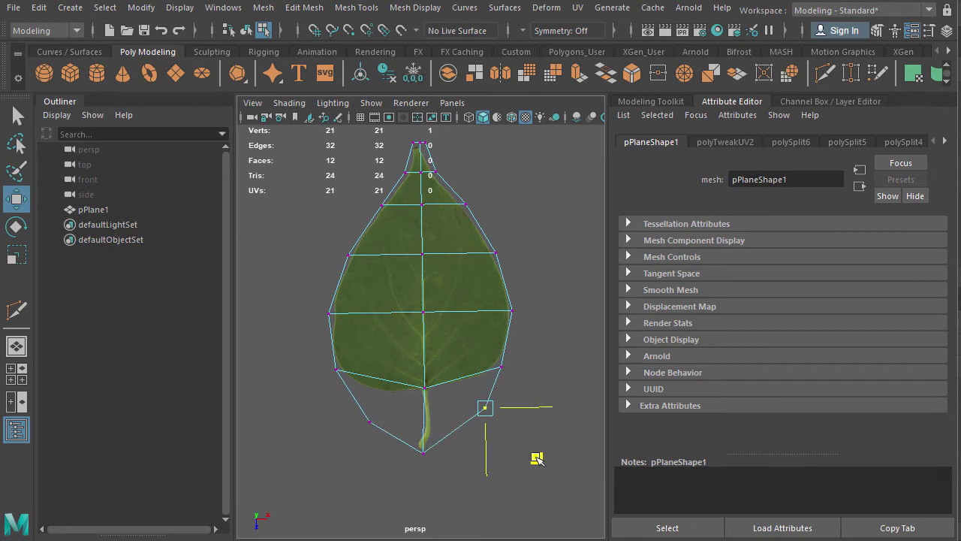
Shift the three tip-end vertices toward -X and slightly outward over the leaf's tip, and pull the outer two closer together.
scroll(458, 400, "up", 3)
scroll(458, 400, "down", 5)
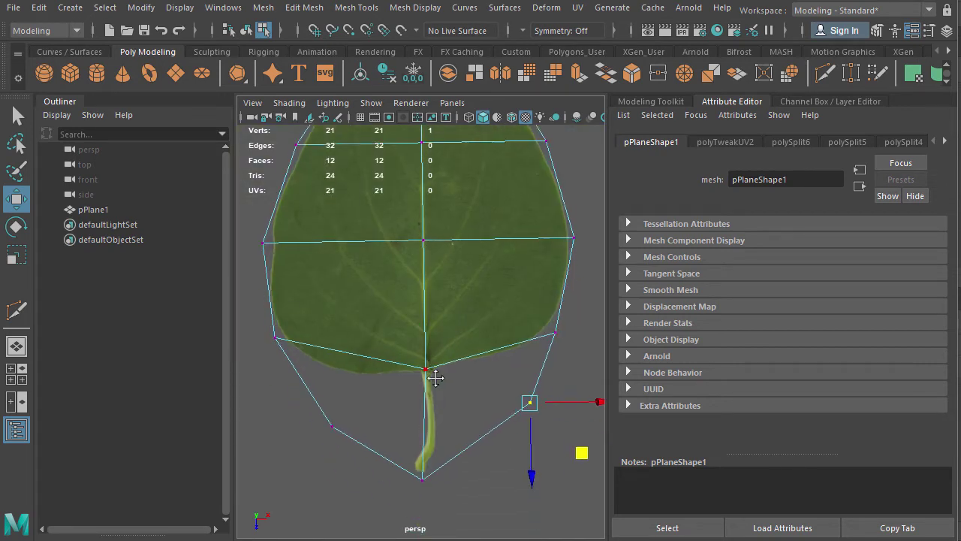
middle_click_drag(399, 270, 418, 465, "alt")
scroll(418, 466, "up", 3)
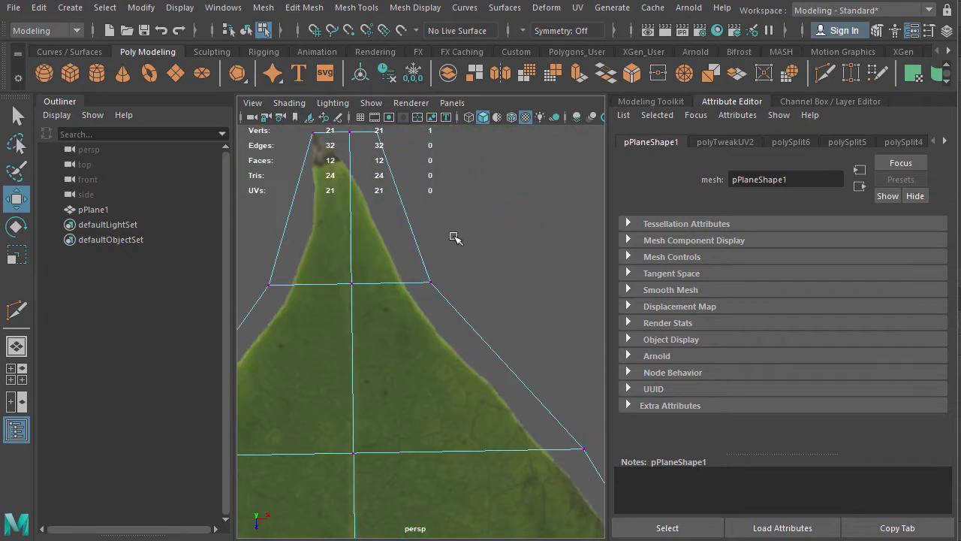
scroll(493, 344, "down", 2)
left_click_drag(494, 344, 379, 238)
left_click_drag(439, 295, 408, 296)
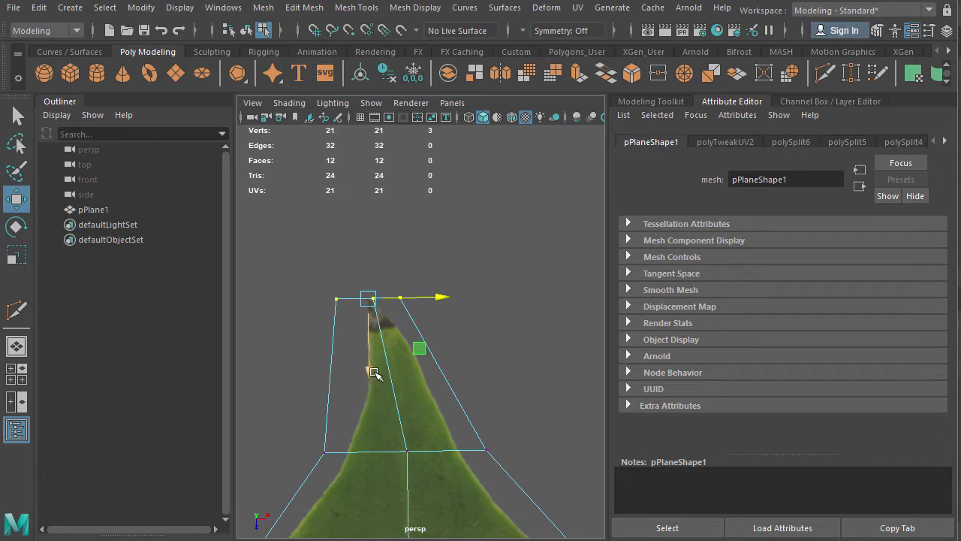
left_click_drag(369, 369, 369, 347)
left_click(336, 285)
left_click_drag(398, 287, 453, 274)
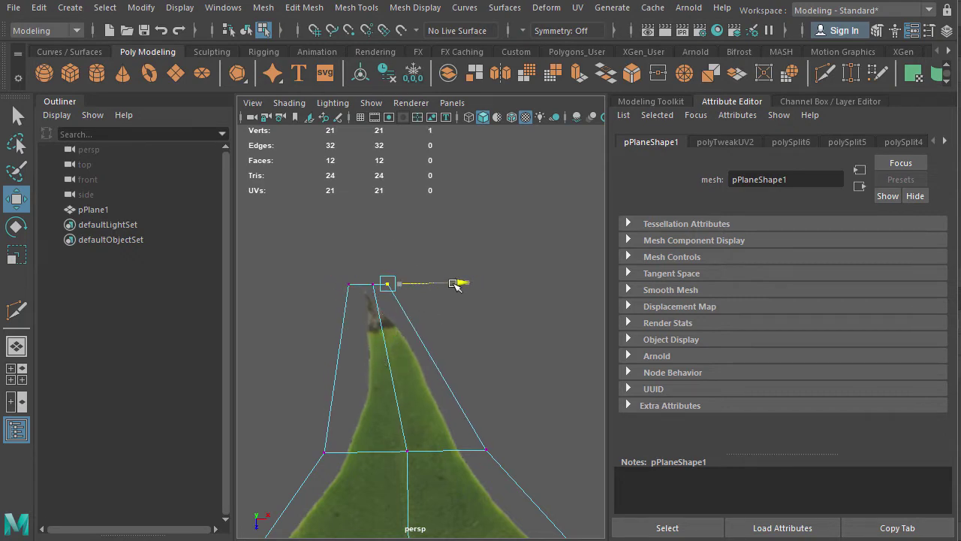
scroll(448, 300, "down", 5)
scroll(454, 361, "up", 8)
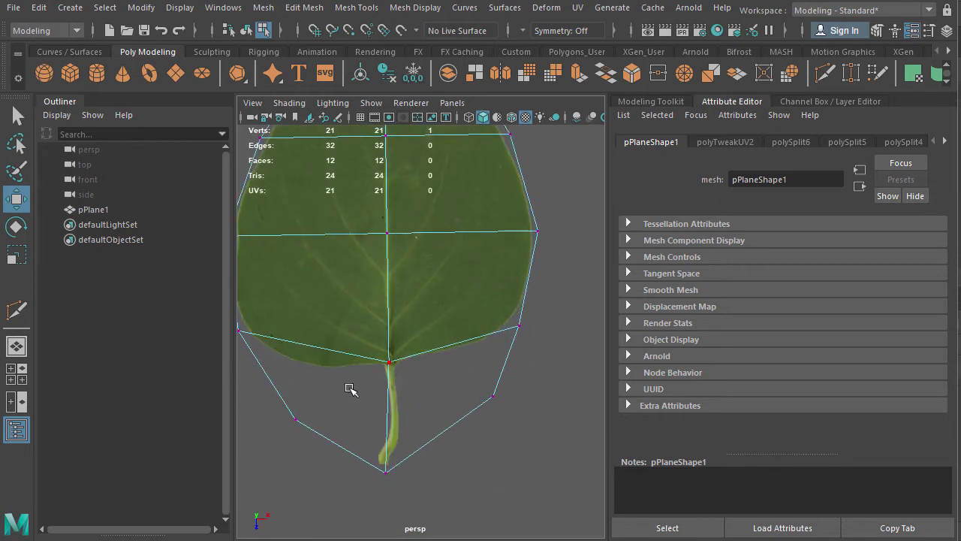
middle_click_drag(432, 252, 360, 129, "alt")
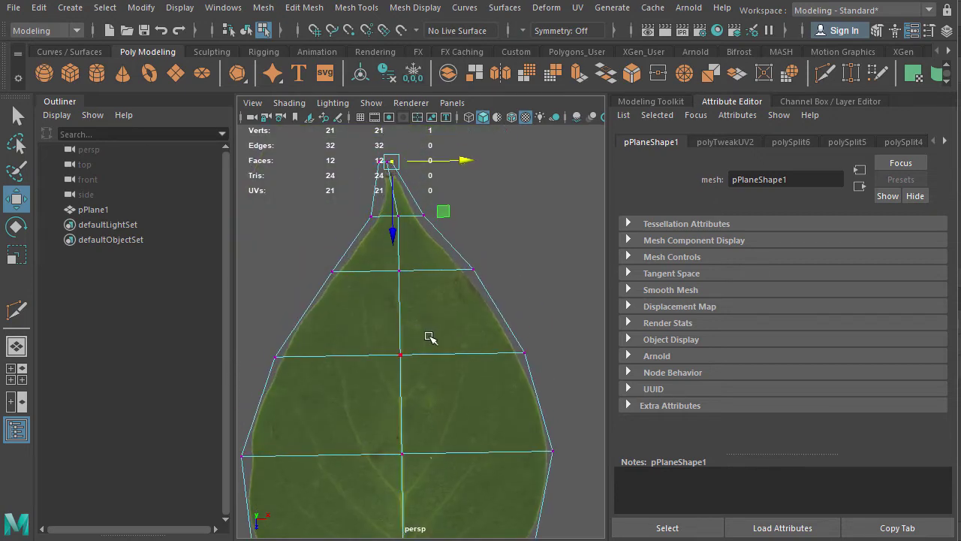
scroll(419, 386, "down", 3)
middle_click_drag(419, 386, 406, 326, "alt")
scroll(398, 331, "up", 4)
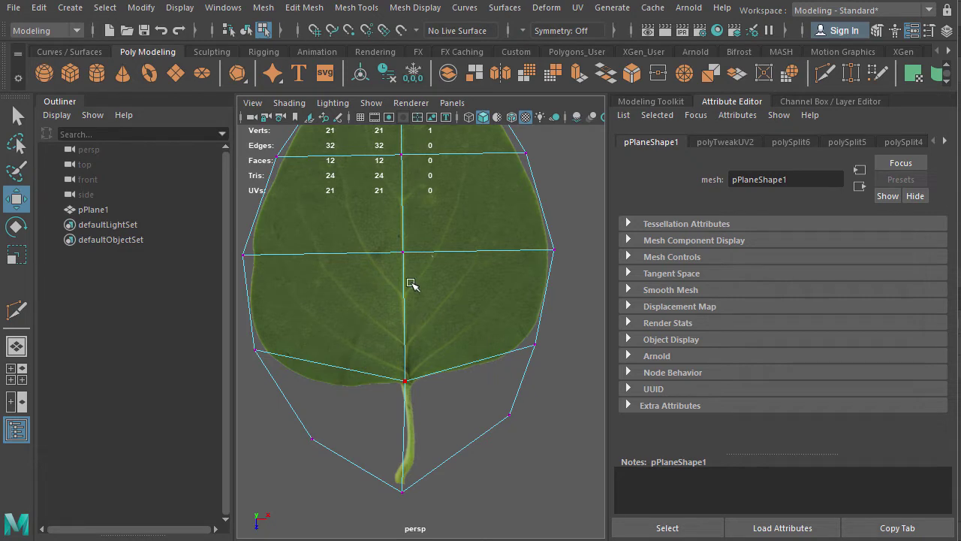
Leave vertex editing and select the whole leaf plane in object mode.
middle_click_drag(411, 284, 469, 282, "alt")
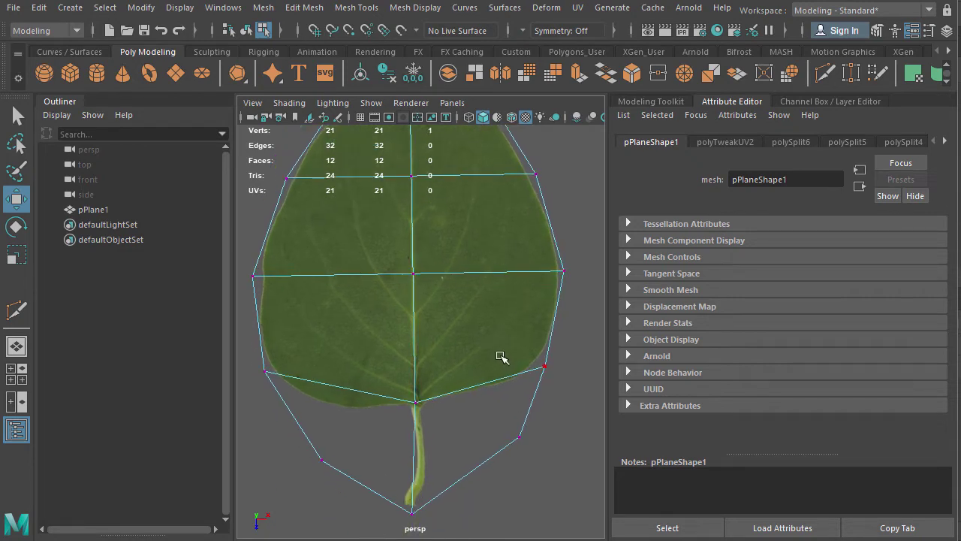
scroll(441, 419, "down", 4)
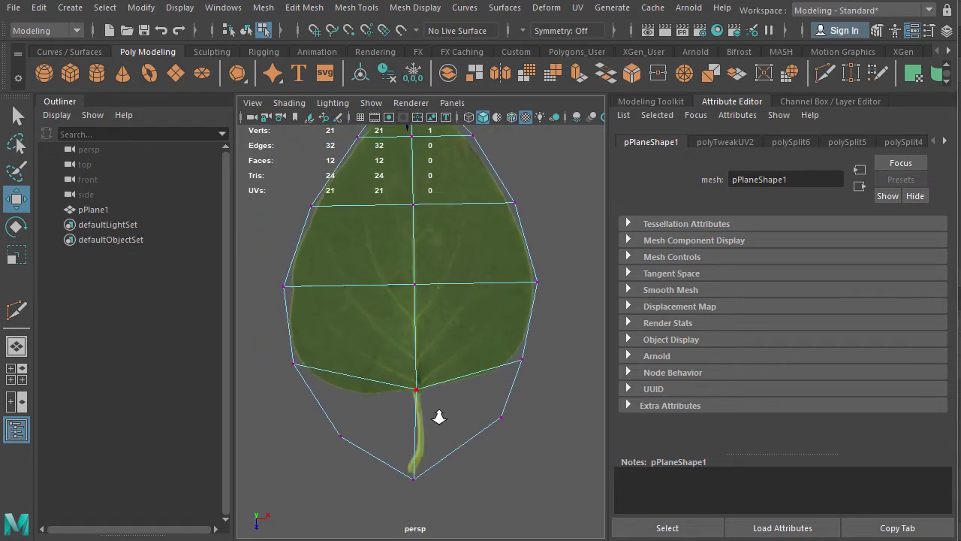
middle_click_drag(392, 265, 404, 306, "alt")
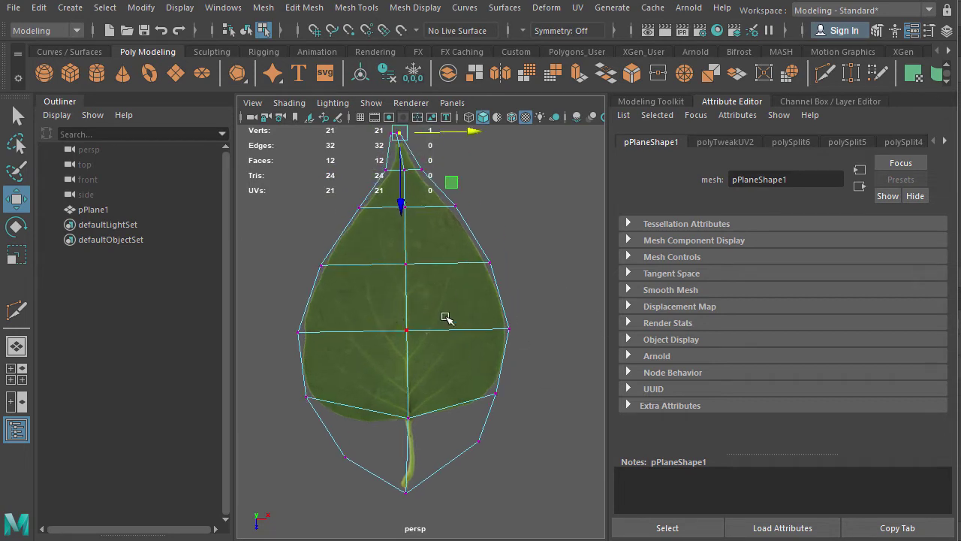
right_click_drag(446, 319, 517, 274)
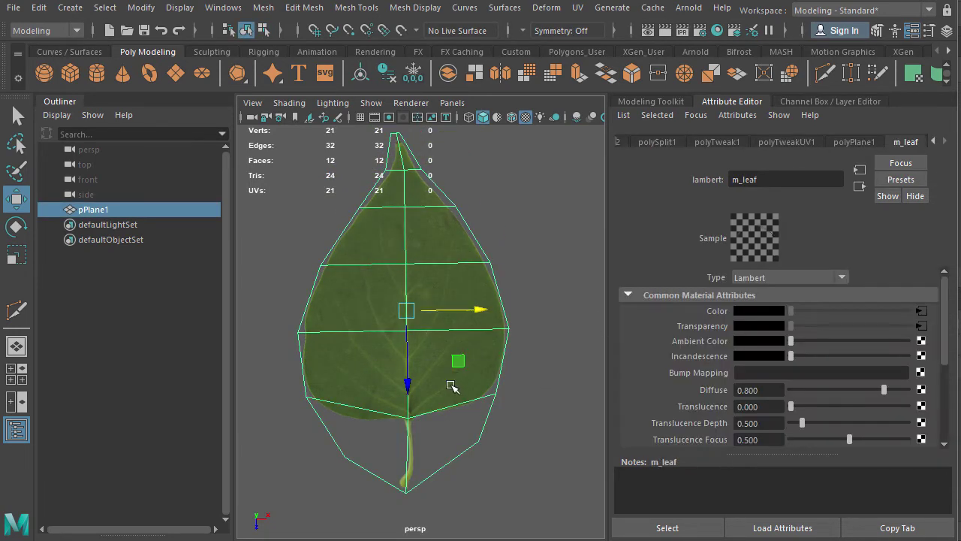
Add a nonlinear Bend deformer to the leaf plane and rotate its handle to -90 on X so it lies along the midrib.
key("space")
left_click_drag(443, 390, 444, 341, "alt")
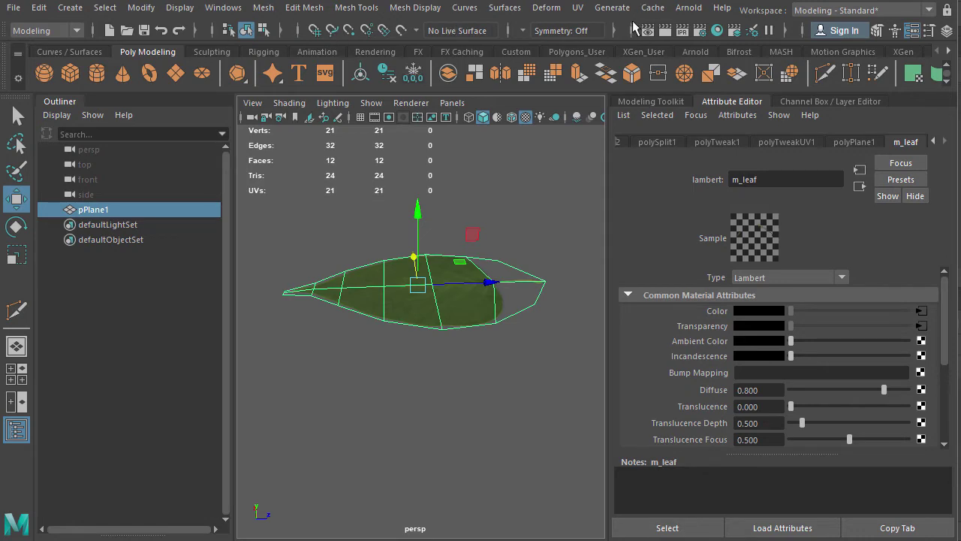
left_click(546, 8)
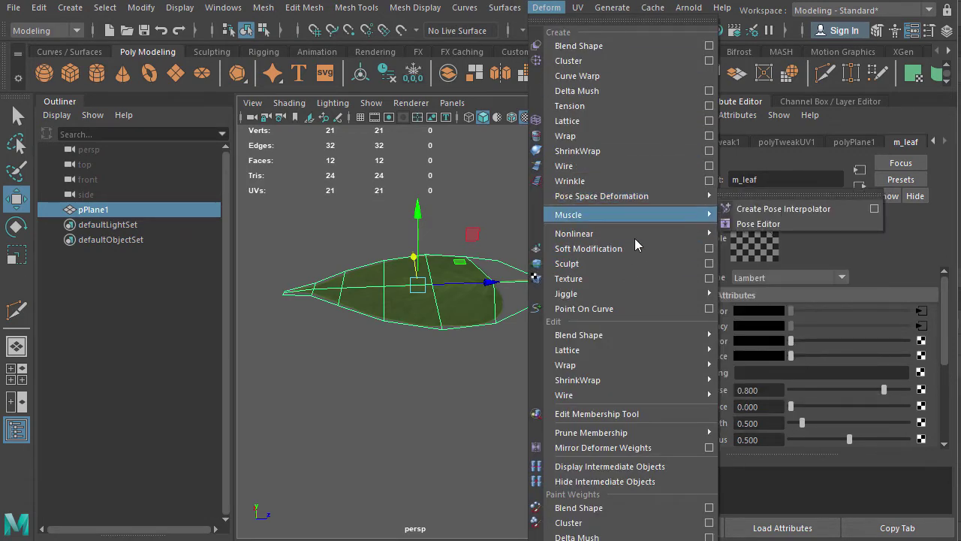
mouse_move(641, 235)
left_click(729, 244)
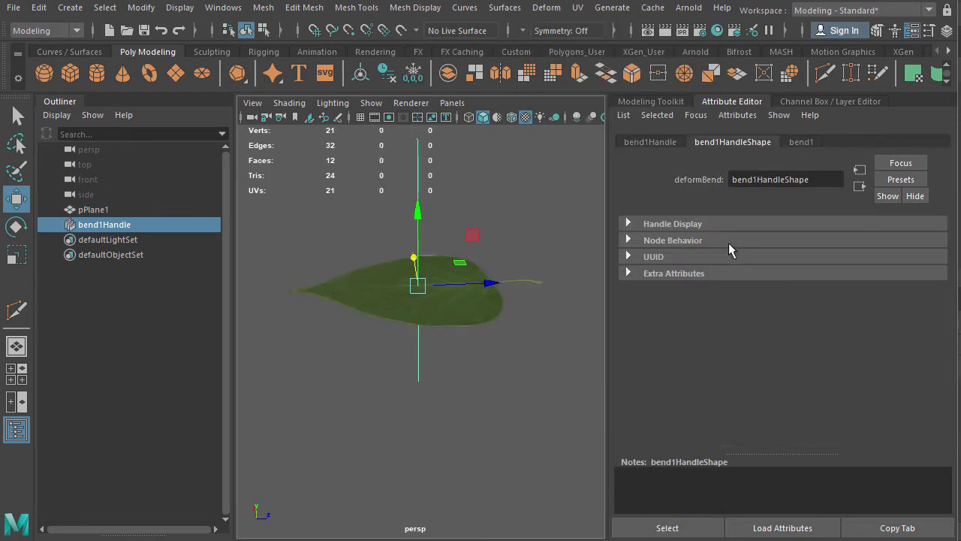
key("f")
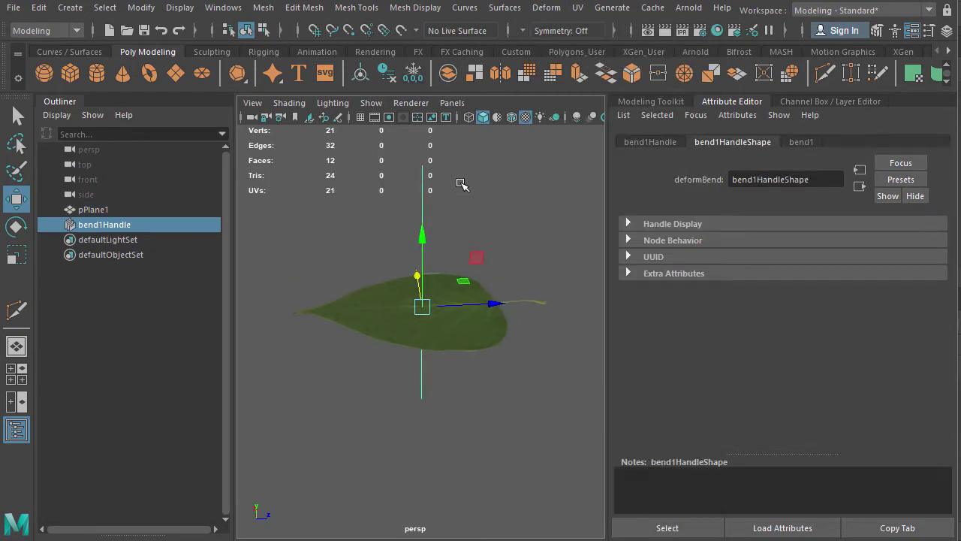
key("e")
left_click_drag(521, 223, 382, 283, "alt")
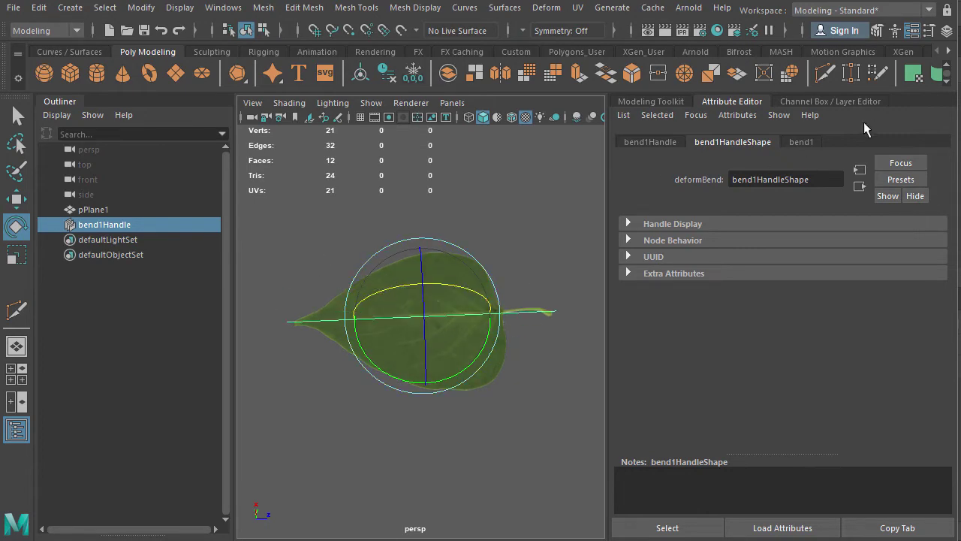
left_click(948, 30)
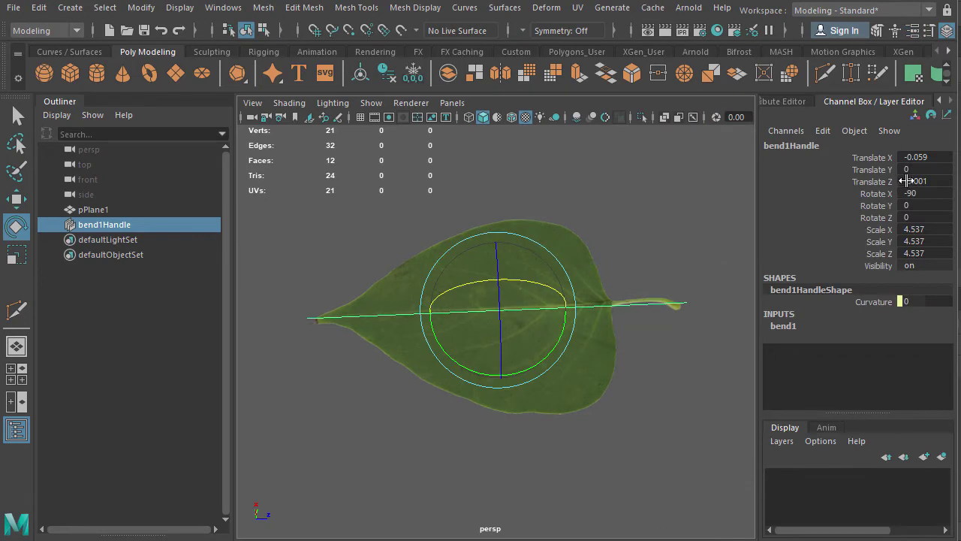
Try out the first bend deformer's Curvature on the leaf and bring it back to 0.
left_click(784, 326)
left_click(873, 350)
middle_click_drag(518, 270, 549, 229)
left_click_drag(549, 229, 498, 212, "alt")
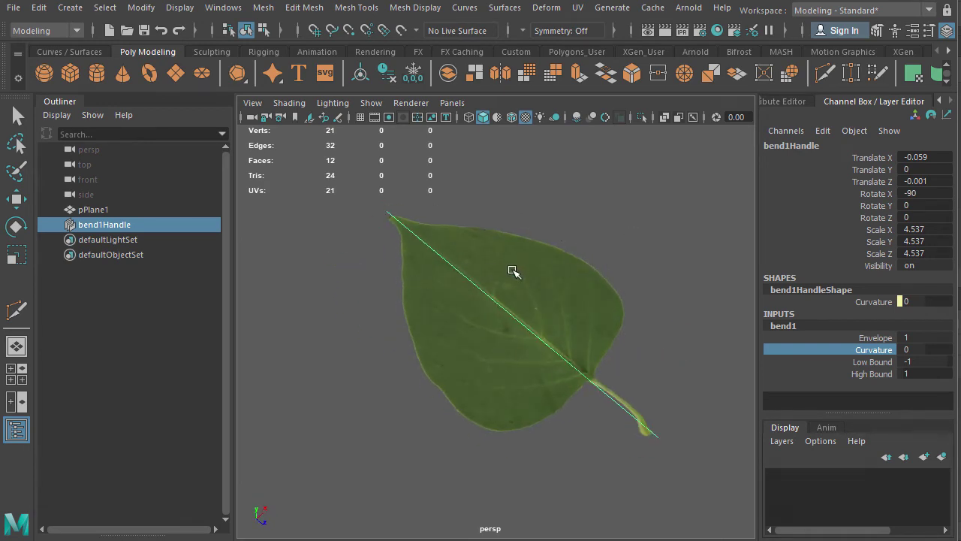
Add a second Bend deformer to the leaf plane and rotate its handle to -90 on X and 90 on Z.
left_click(524, 250)
key("e")
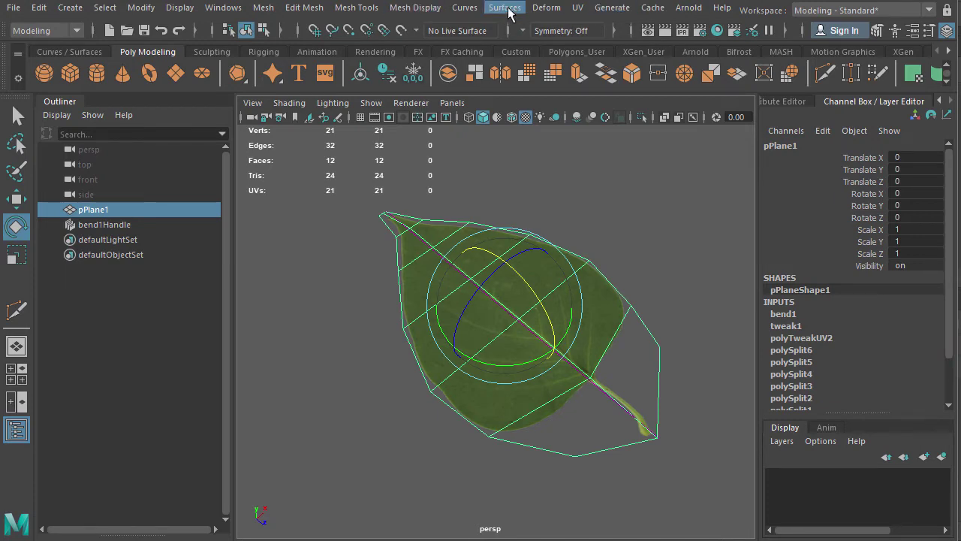
left_click(548, 8)
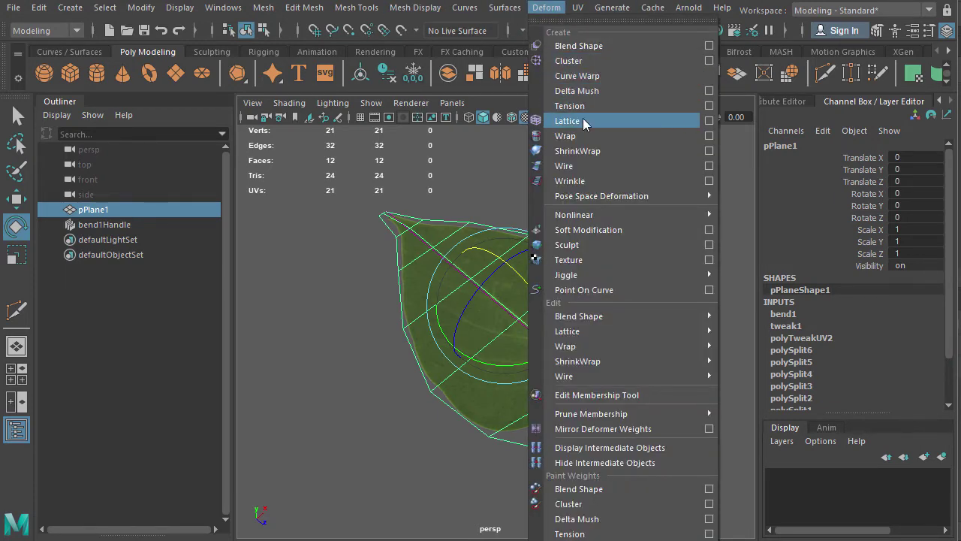
mouse_move(611, 215)
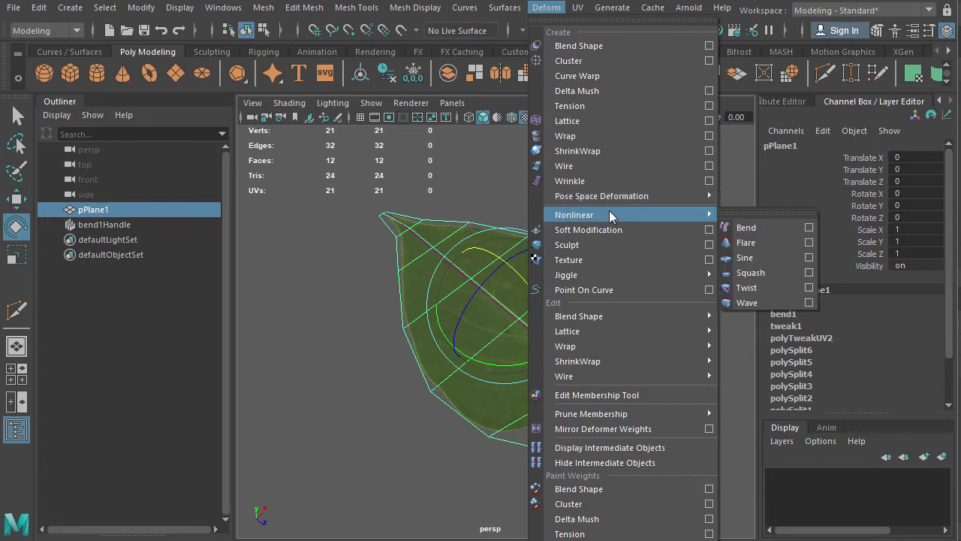
left_click(758, 216)
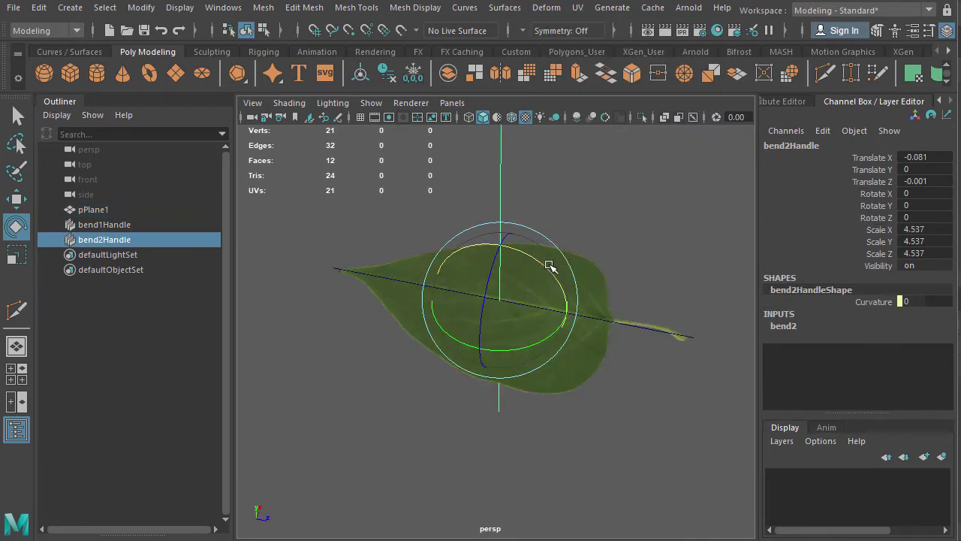
left_click_drag(549, 267, 484, 196)
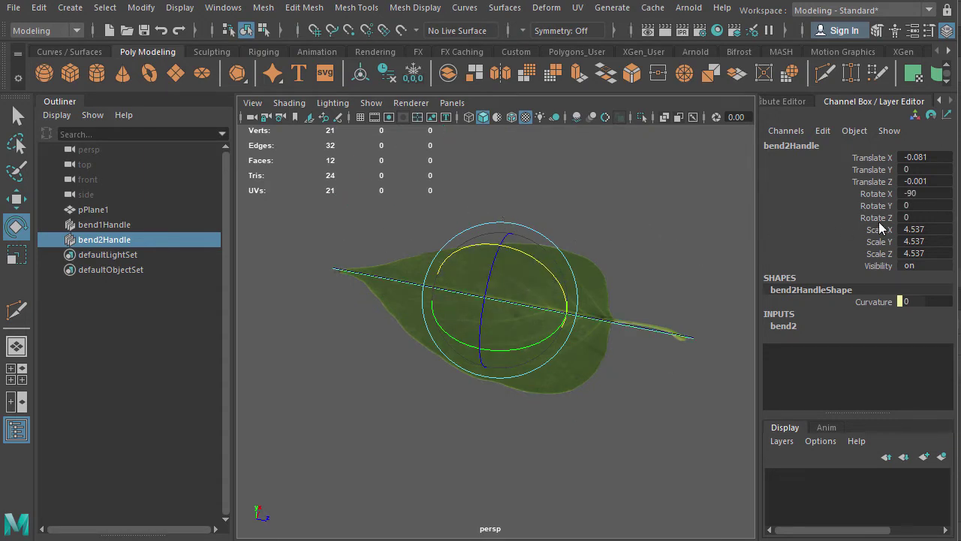
double_click(914, 217)
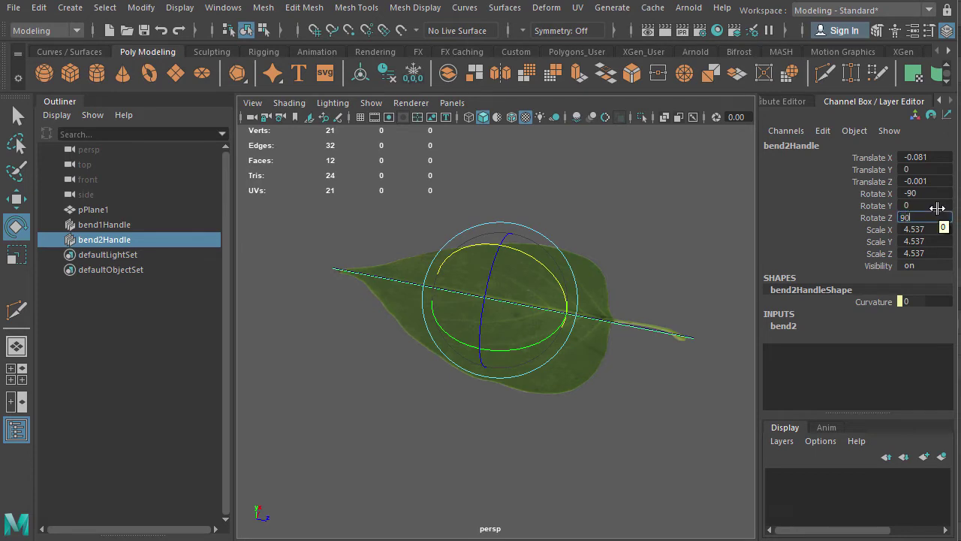
key("Return")
Bend the leaf downward along its length by setting the second bend's Curvature to about -58.4.
left_click(793, 329)
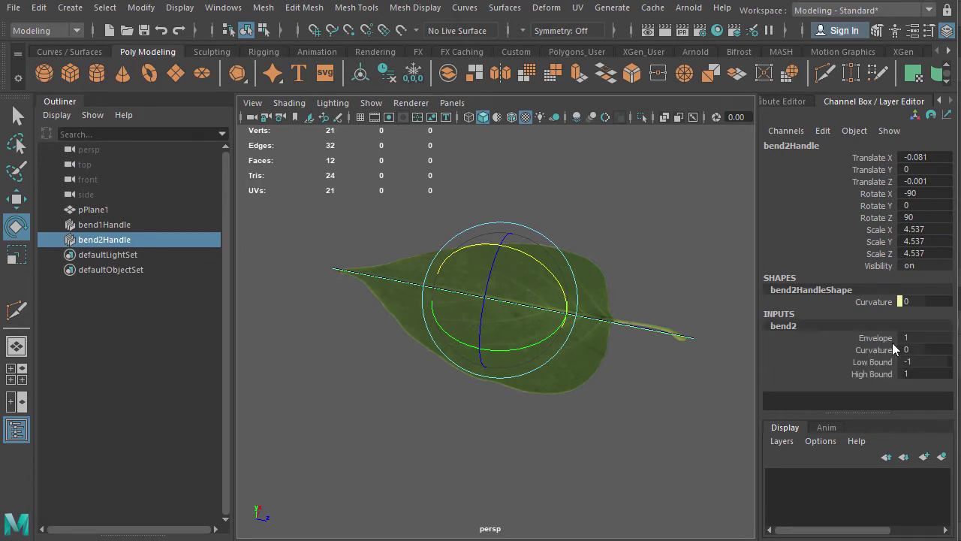
left_click(874, 349)
middle_click_drag(665, 269, 576, 218)
left_click_drag(579, 223, 607, 192, "alt")
left_click_drag(723, 339, 670, 319, "alt")
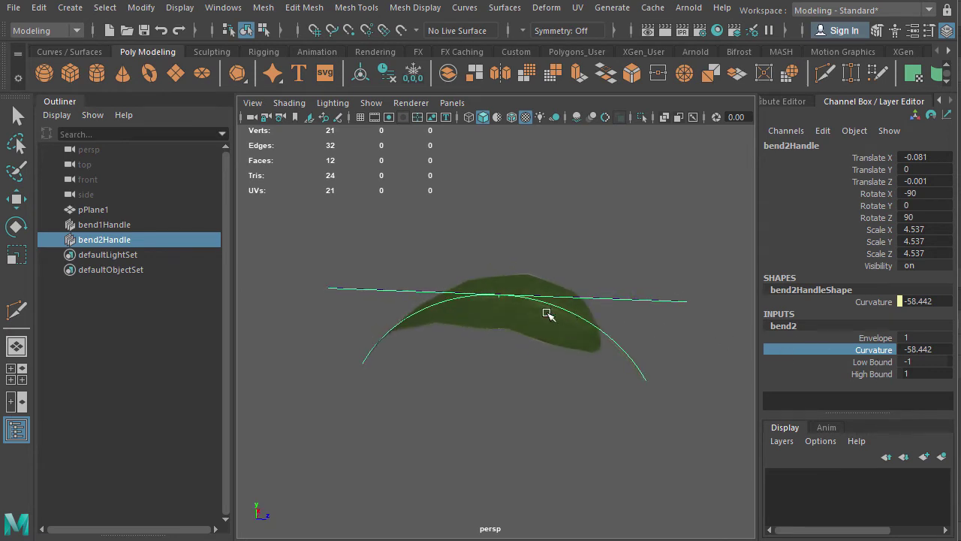
Move the second bend's handle along Z to about 4.159, placing it at the end of the stem.
key("w")
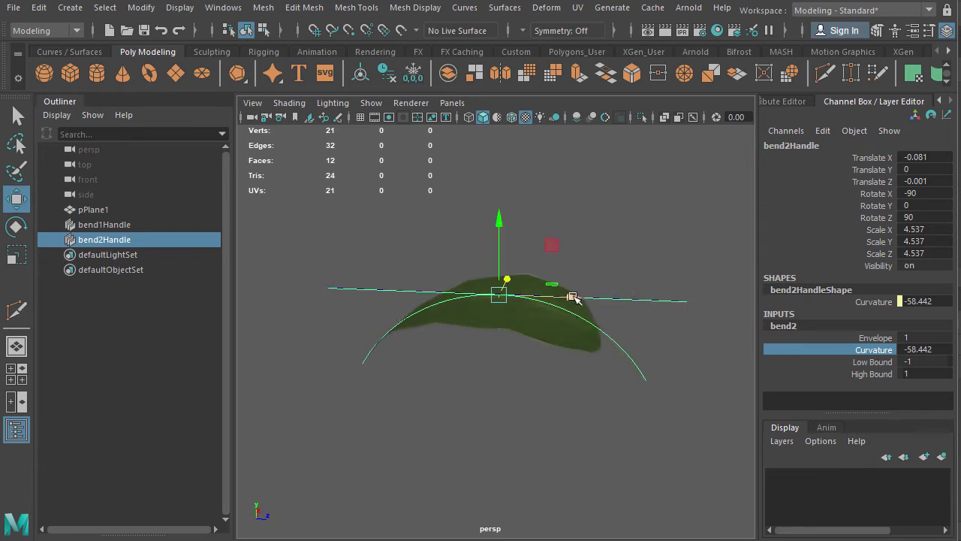
left_click_drag(579, 301, 479, 365)
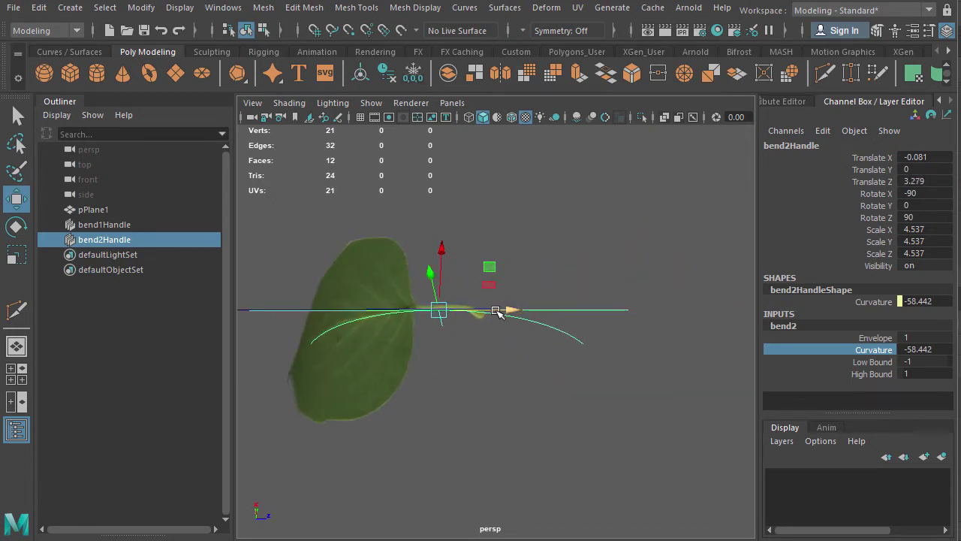
left_click_drag(524, 314, 638, 279)
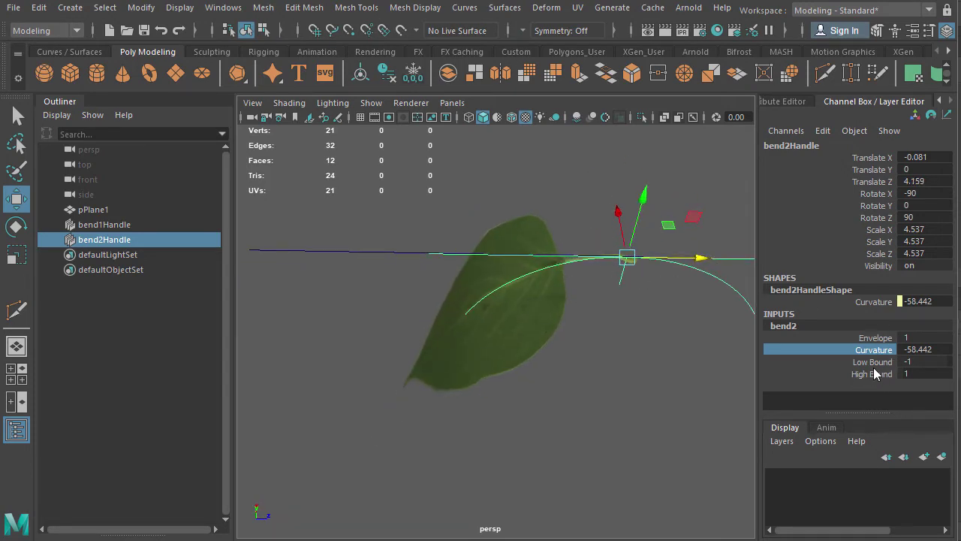
left_click_drag(673, 293, 646, 284, "alt")
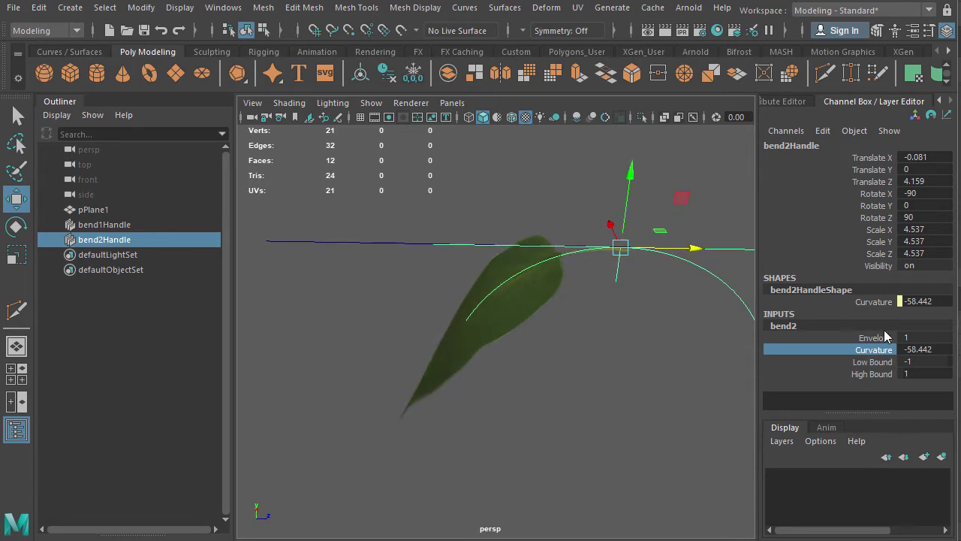
Set the second bend's Low Bound to 0 and High Bound to 2.5 so it curves only toward the leaf tip.
left_click(872, 373)
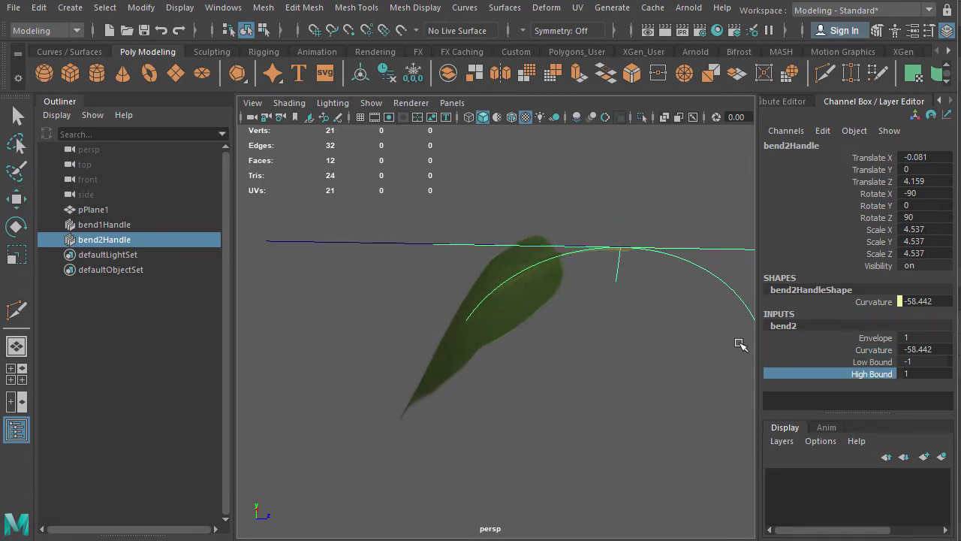
left_click(873, 361)
middle_click_drag(607, 348, 669, 303)
left_click(872, 374)
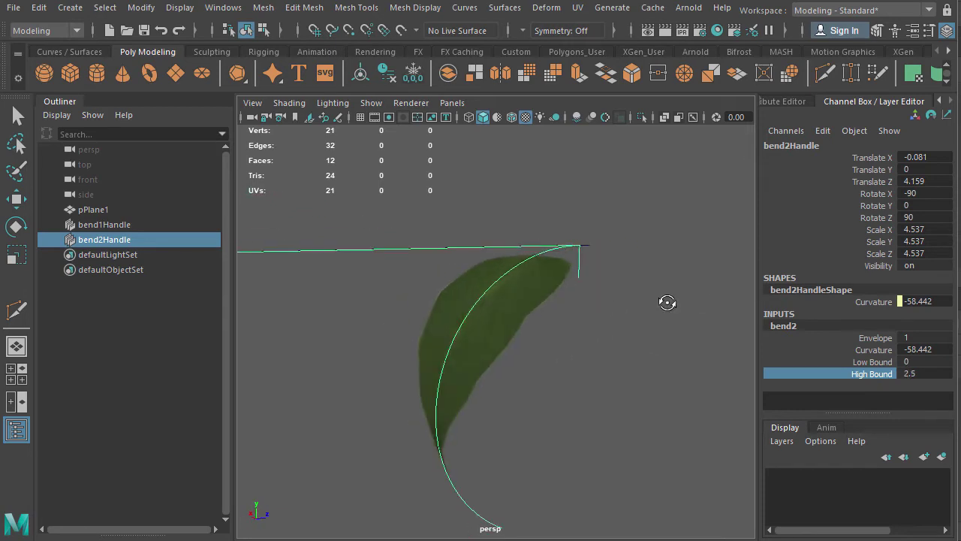
Soften the leaf's lengthwise bend by setting the second bend's Curvature to about -18.3.
left_click(871, 350)
middle_click_drag(600, 338, 627, 322)
left_click_drag(646, 318, 600, 334, "alt")
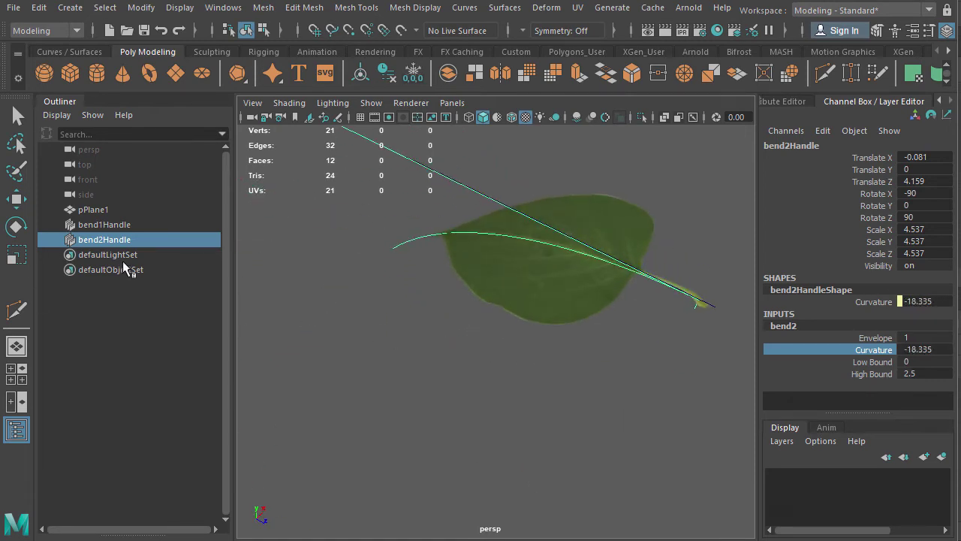
With the first bend handle selected, try changing the second bend's Curvature through the handle's outputs.
left_click(117, 224)
key("w")
left_click_drag(571, 334, 534, 406, "alt")
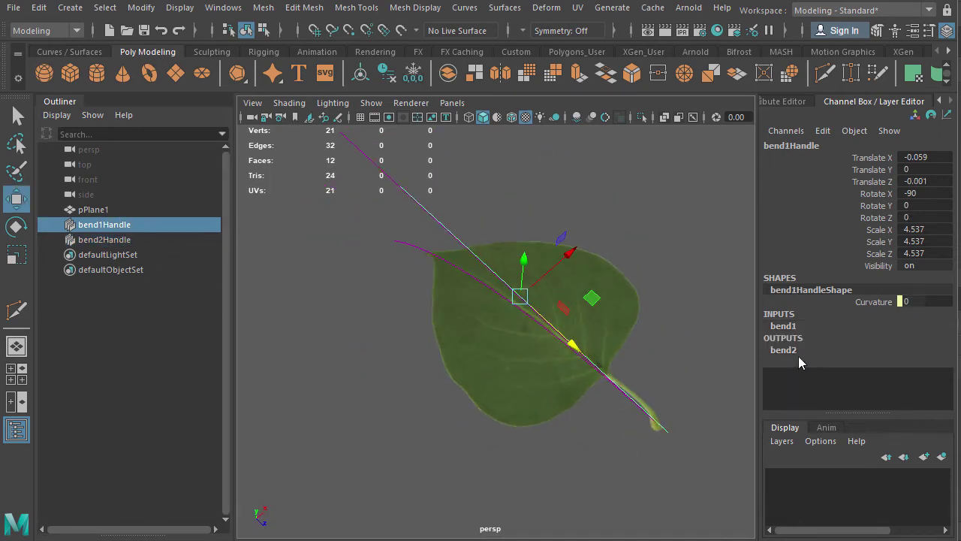
mouse_move(451, 338)
left_mouse_down("alt")
mouse_move(562, 318)
mouse_move(454, 326)
left_mouse_up("alt")
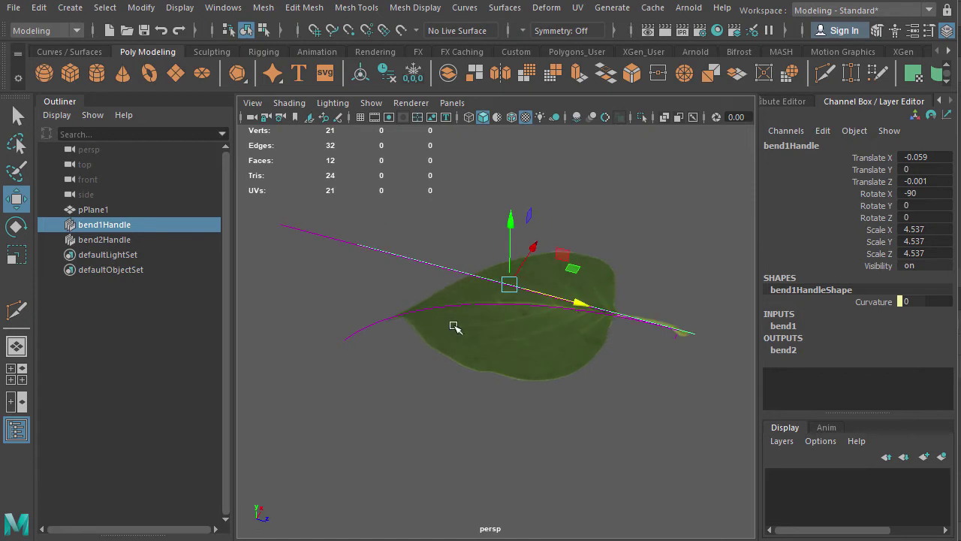
left_click(783, 350)
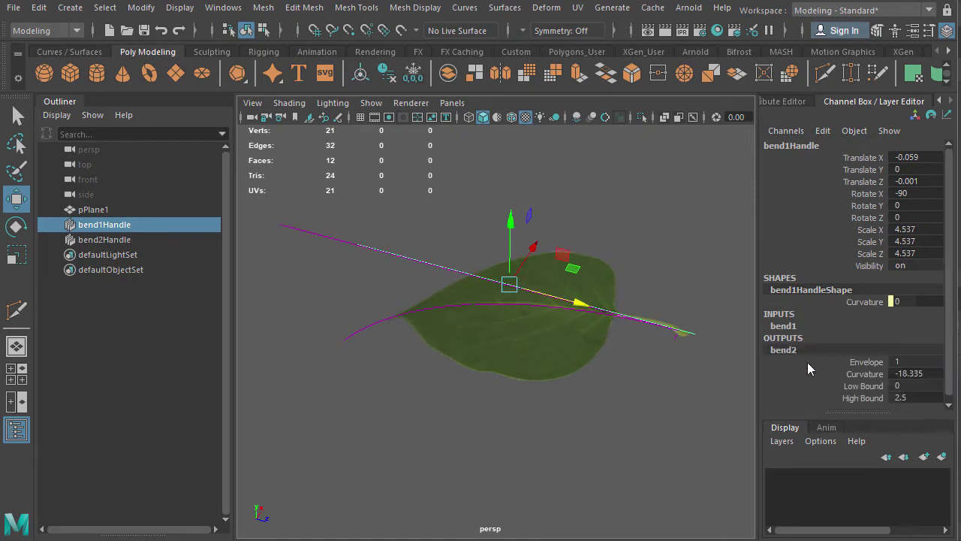
left_click(864, 373)
mouse_move(611, 380)
middle_mouse_down()
mouse_move(571, 380)
mouse_move(612, 378)
middle_mouse_up()
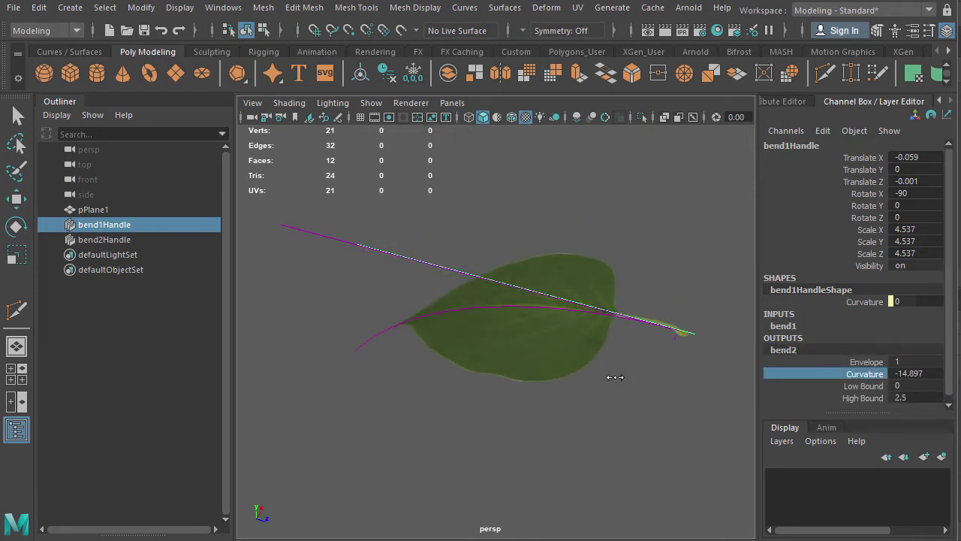
Select the second bend's handle and strengthen the leaf's lengthwise droop to a Curvature of about -29.8.
left_click(104, 239)
key("w")
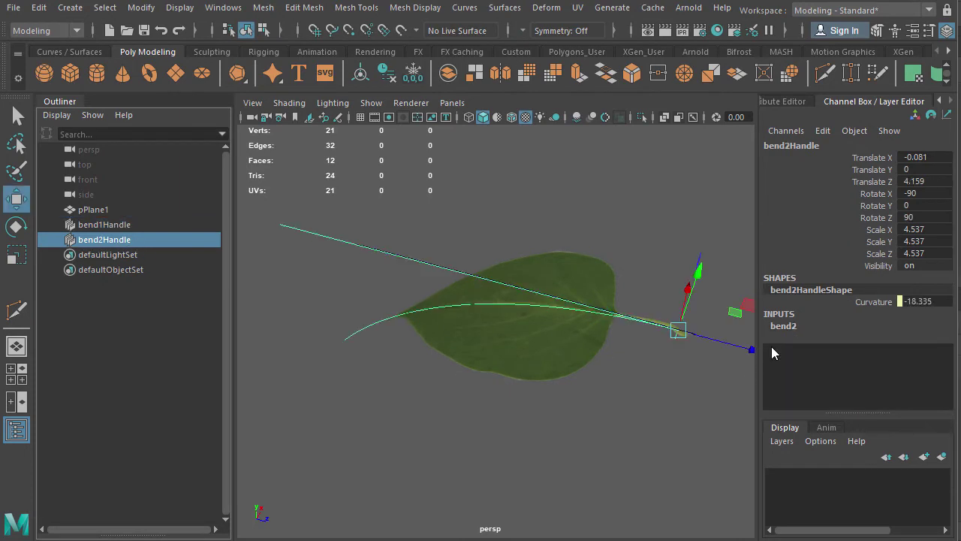
left_click(783, 326)
left_click(874, 350)
middle_click_drag(568, 386, 526, 371)
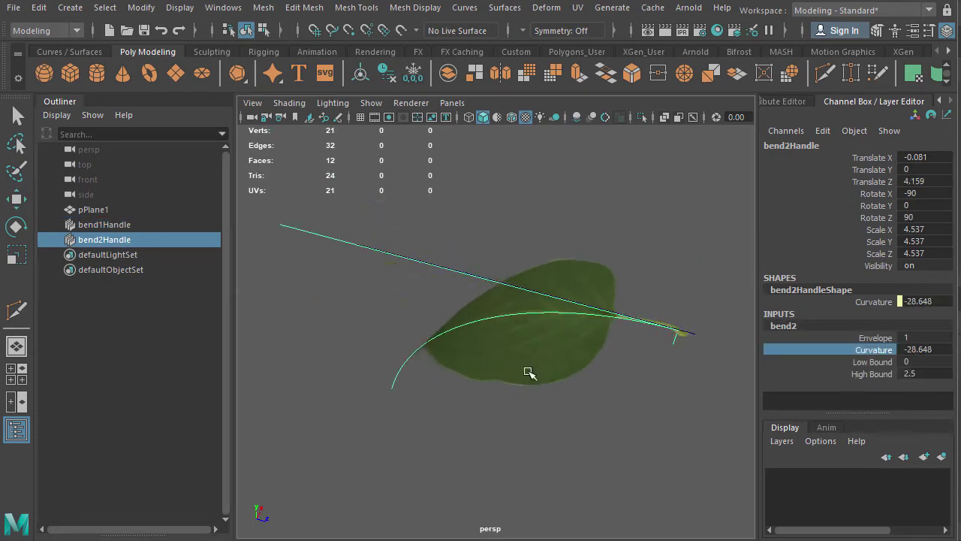
From the first bend handle's outputs, try weakening the second bend's Curvature to about -13.8.
left_click(113, 227)
left_click_drag(525, 337, 601, 332, "alt")
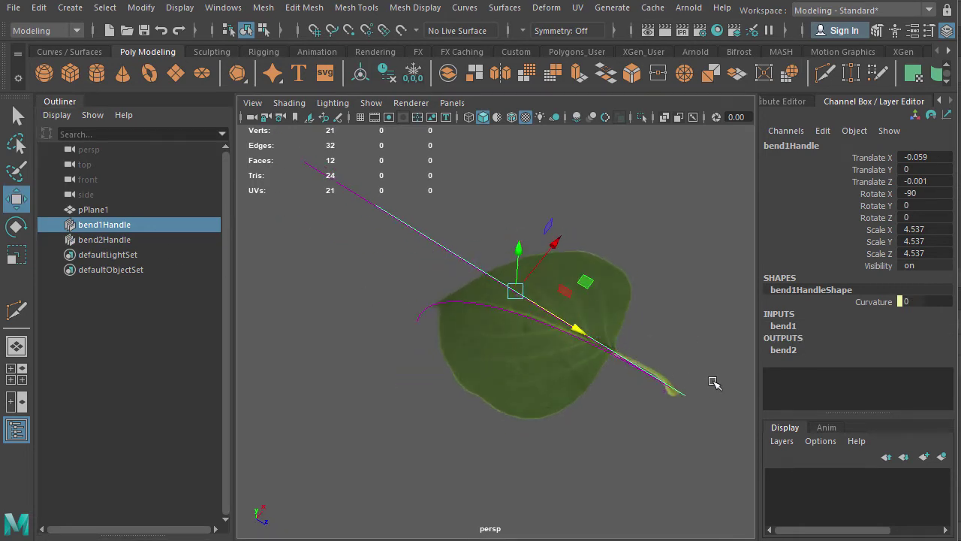
left_click(99, 240)
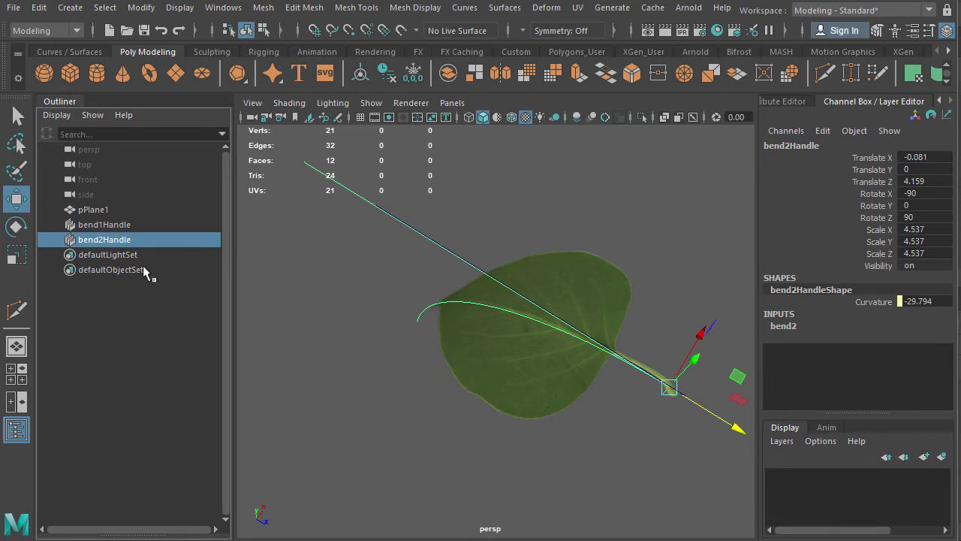
left_click(113, 226)
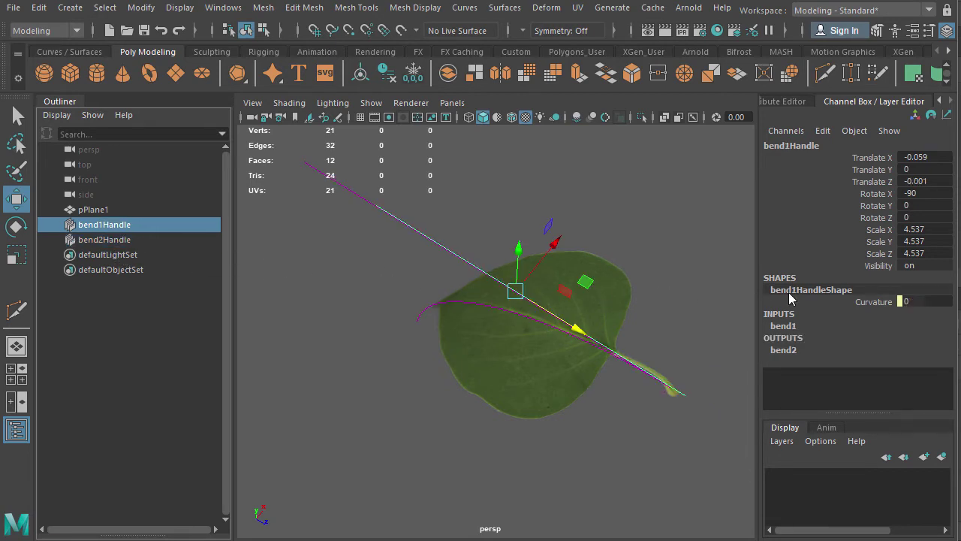
left_click(784, 352)
left_click(864, 374)
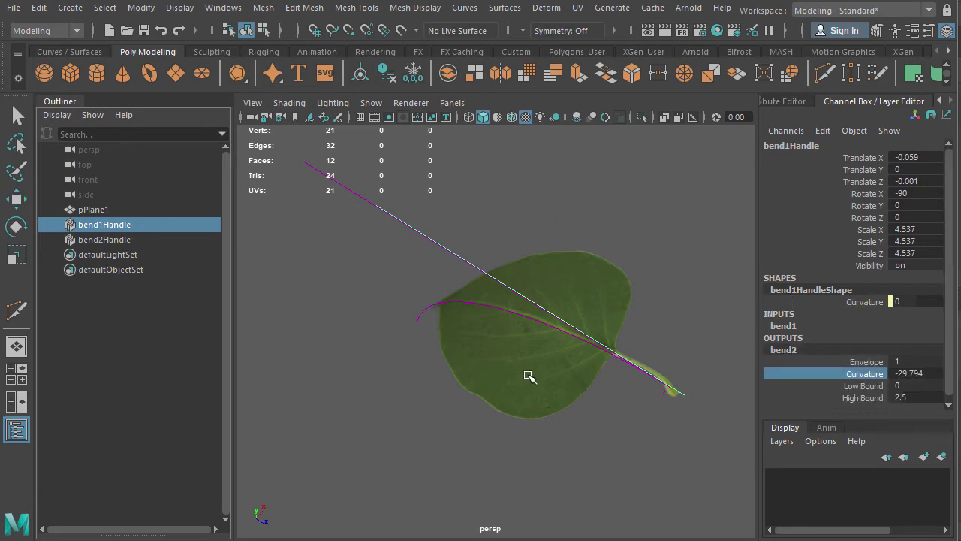
middle_click_drag(528, 376, 538, 351)
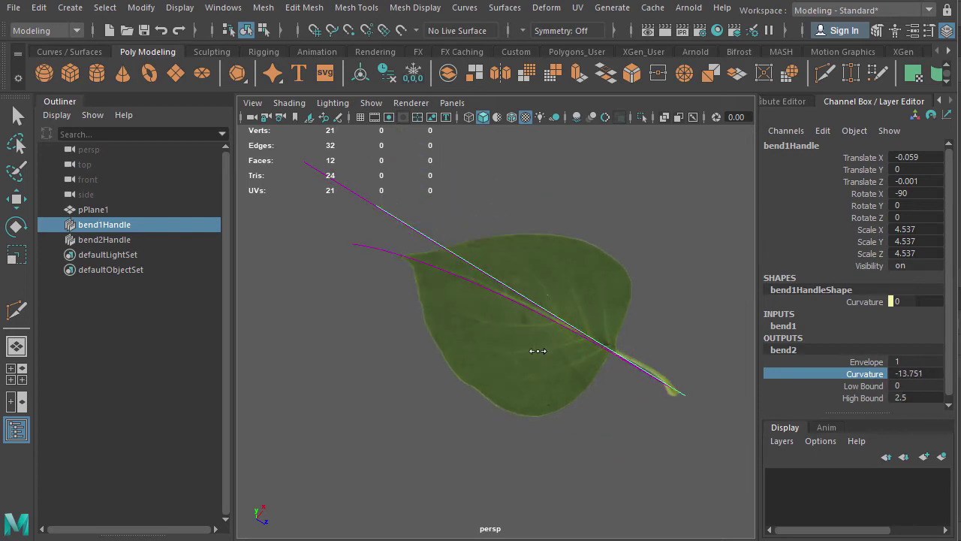
Select the second bend's handle and set the leaf's lengthwise Curvature to about -26.4.
left_click(130, 239)
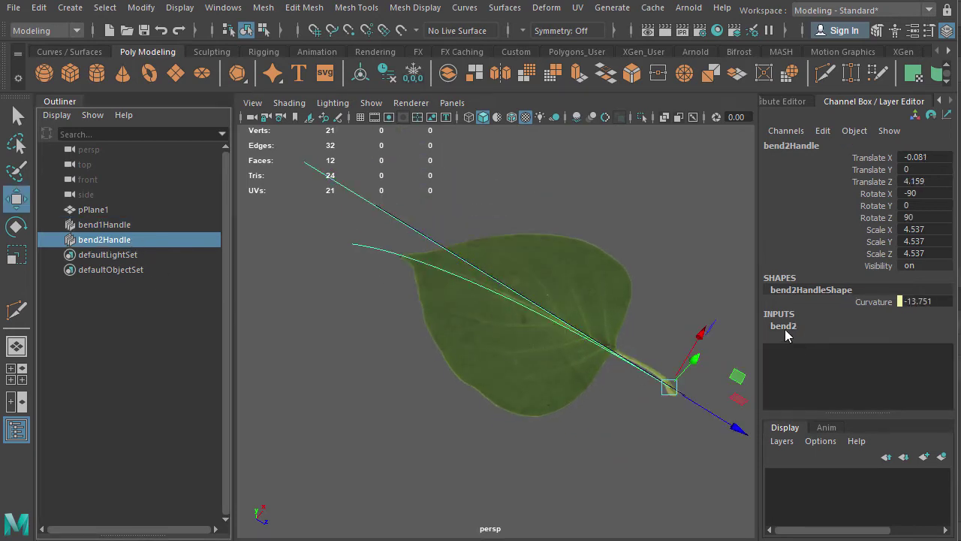
left_click(785, 328)
left_click(889, 353)
mouse_move(515, 358)
middle_mouse_down()
mouse_move(523, 348)
mouse_move(498, 338)
mouse_move(506, 342)
middle_mouse_up()
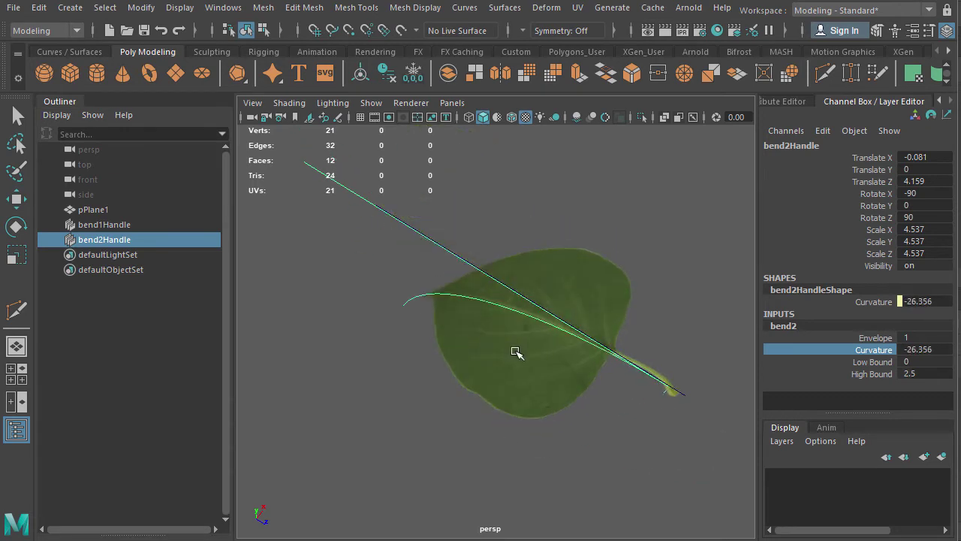
left_click_drag(516, 352, 499, 334, "alt")
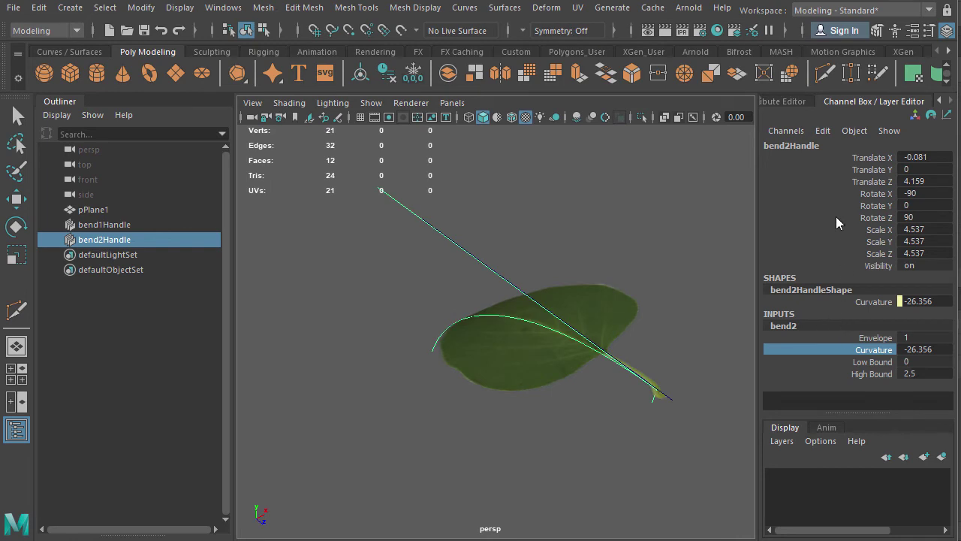
Select the first bend's handle and curl the leaf sideways with a Curvature of about -47.
left_click(919, 217)
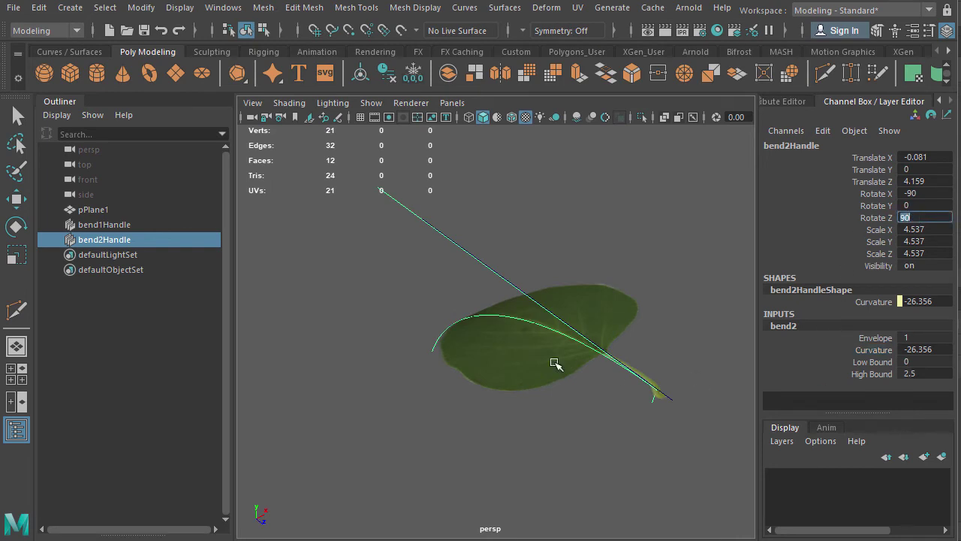
left_click(112, 225)
key("w")
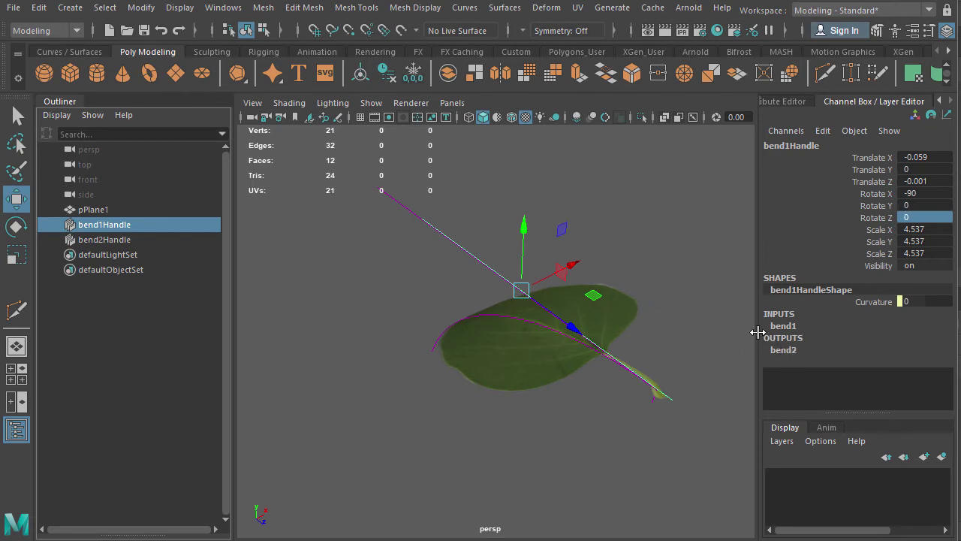
left_click(794, 327)
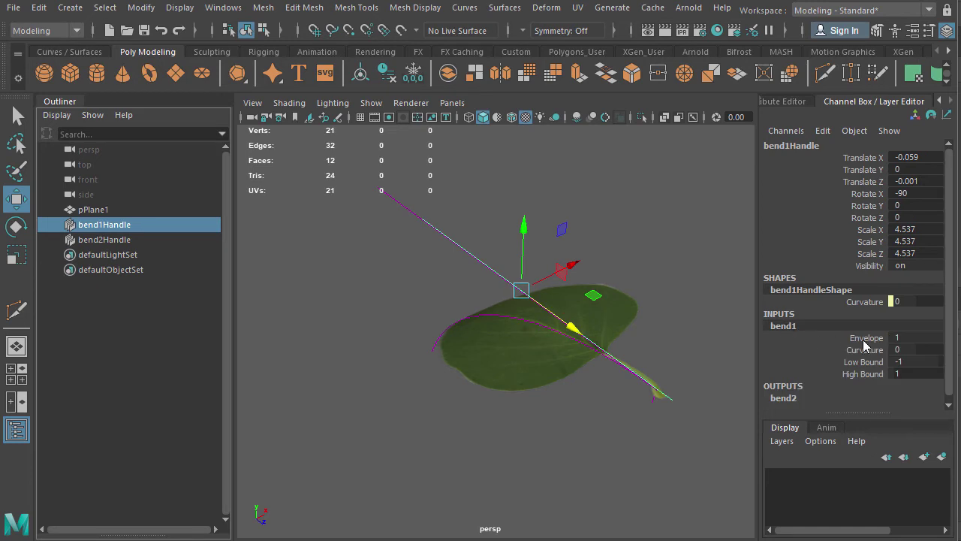
left_click(868, 350)
middle_click_drag(471, 348, 440, 369)
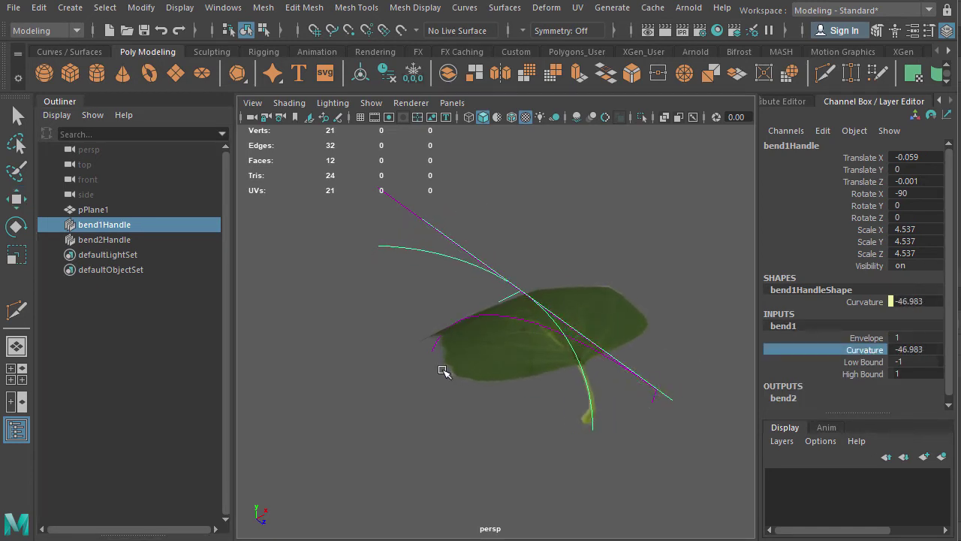
left_click_drag(440, 368, 576, 399, "alt")
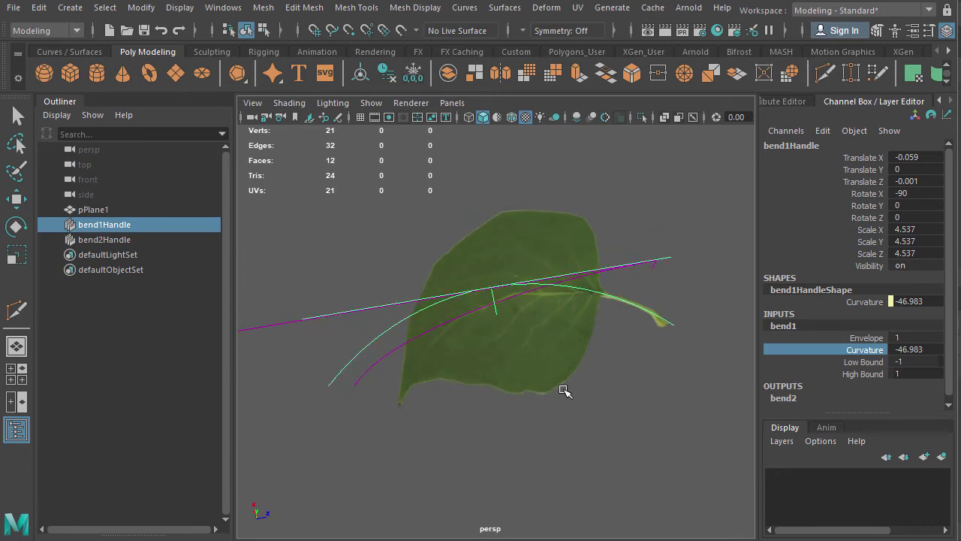
Move the first bend's handle to the stem end at about 4.217 in Translate Z and set its High Bound to 1.9.
key("w")
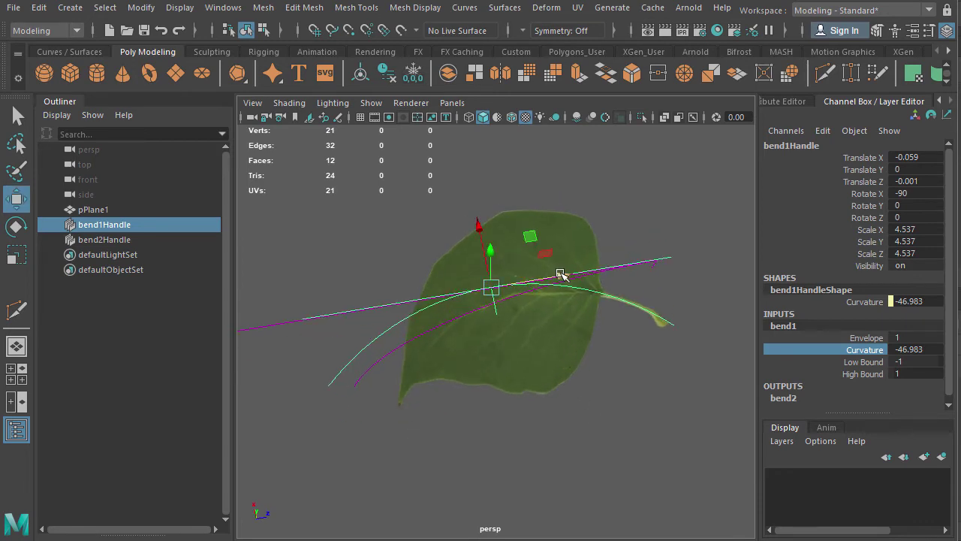
left_click_drag(562, 275, 472, 278)
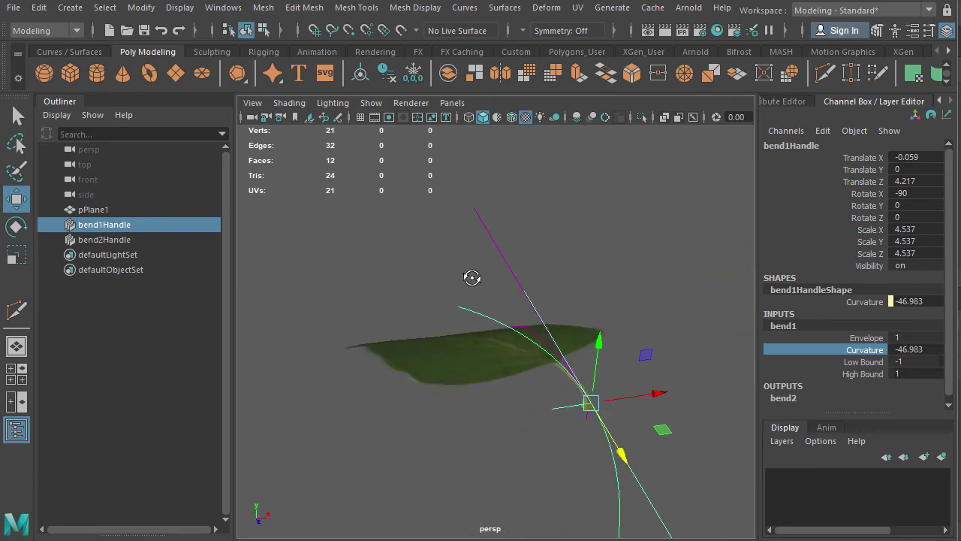
left_click(865, 363)
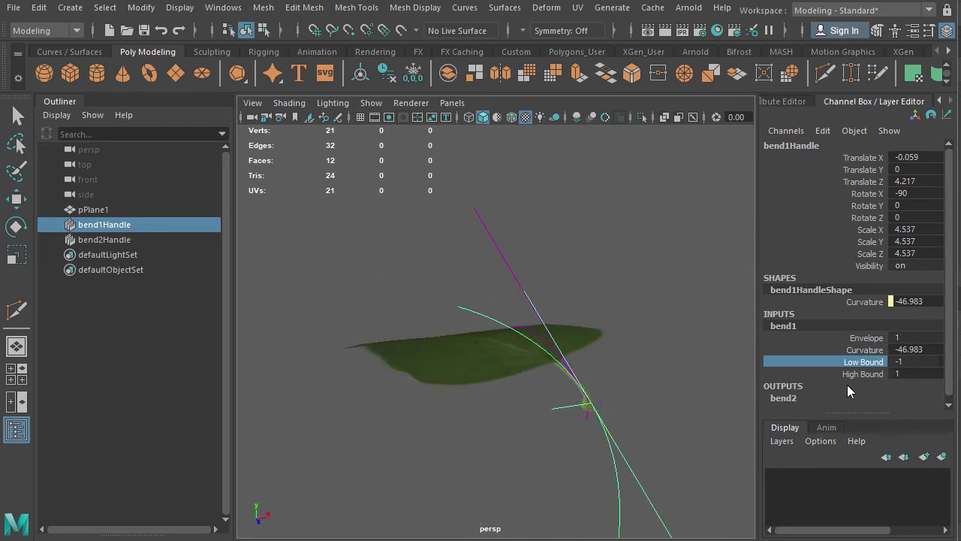
left_click(864, 373)
middle_click_drag(603, 365, 586, 363)
left_click_drag(586, 363, 575, 418, "alt")
middle_click_drag(605, 369, 576, 361)
left_click_drag(575, 361, 338, 332, "alt")
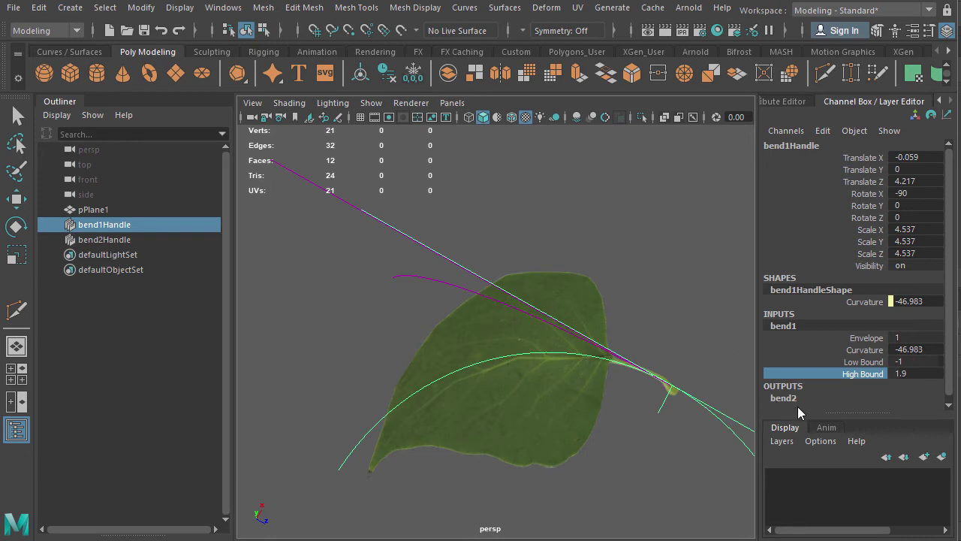
Soften the leaf's sideways curl by setting the first bend's Curvature to about -25.2.
left_click_drag(578, 325, 594, 301, "alt")
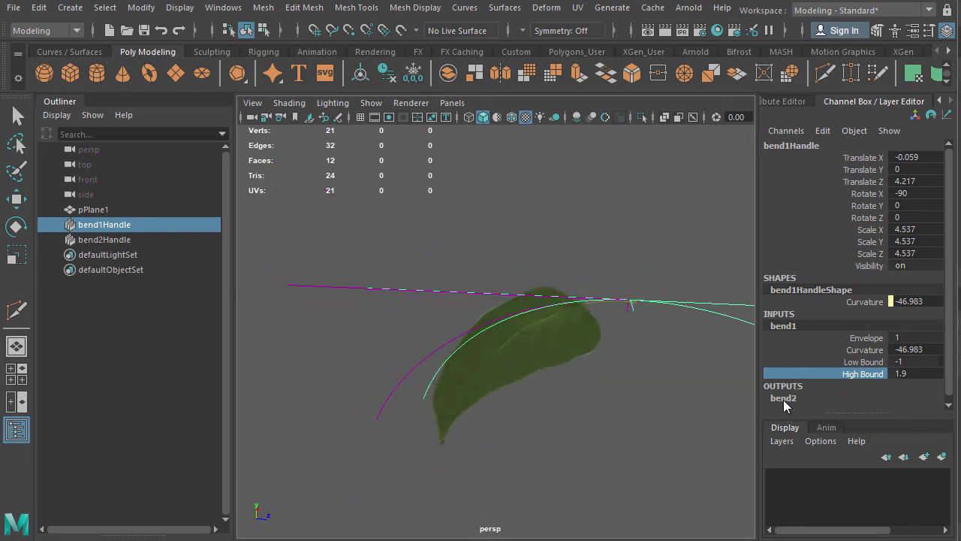
left_click_drag(593, 359, 610, 353, "alt")
left_click(865, 350)
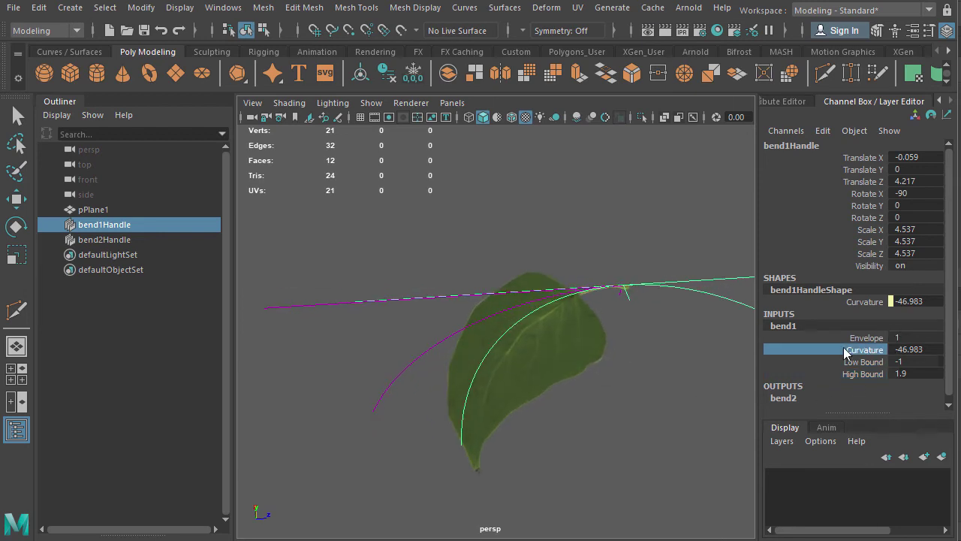
mouse_move(661, 336)
middle_mouse_down()
mouse_move(644, 333)
mouse_move(672, 333)
middle_mouse_up()
left_click_drag(672, 334, 434, 423, "alt")
left_click_drag(449, 341, 458, 296, "alt")
left_click_drag(633, 411, 571, 368, "alt")
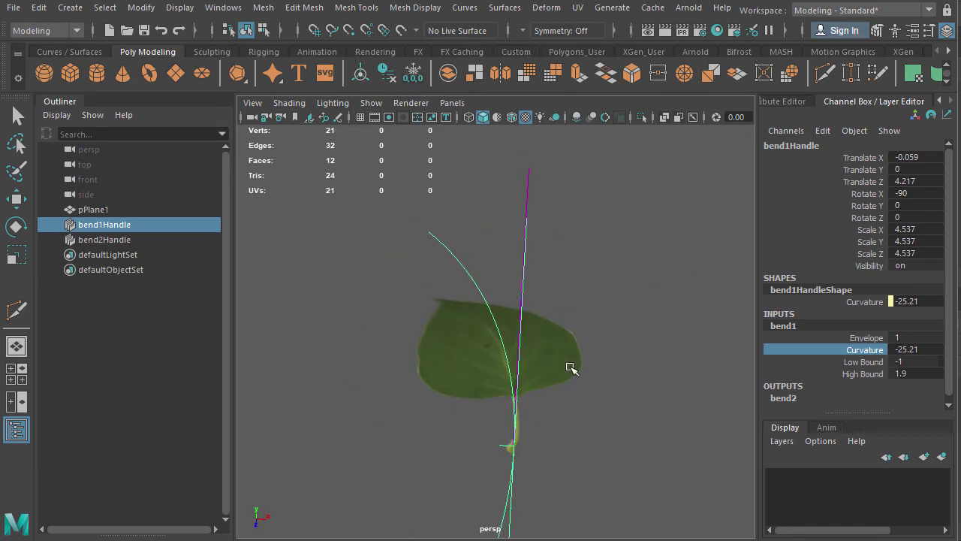
Duplicate the bent leaf and move the copy beside the original, to about 8.1 in Translate X.
left_click(571, 368)
key("w")
left_click_drag(589, 336, 605, 362, "alt")
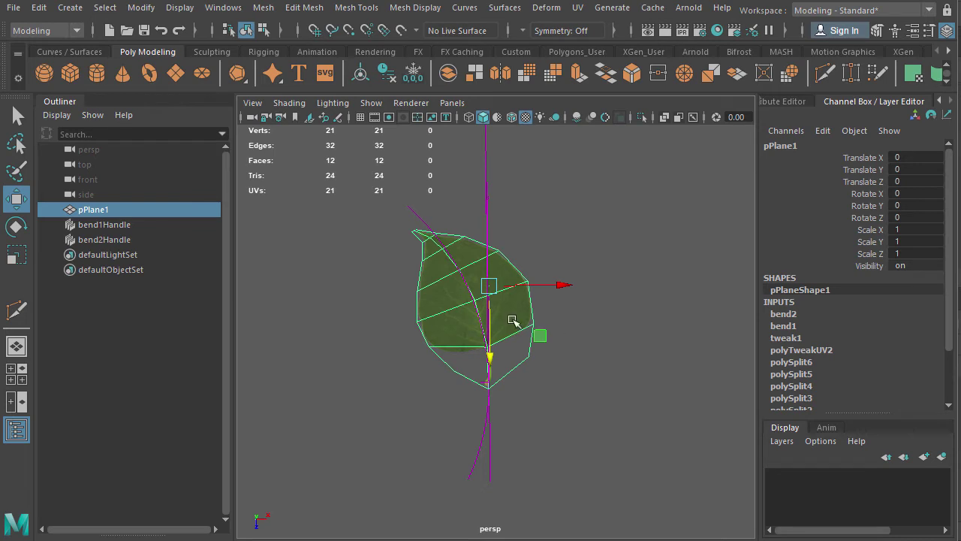
key("ctrl+d")
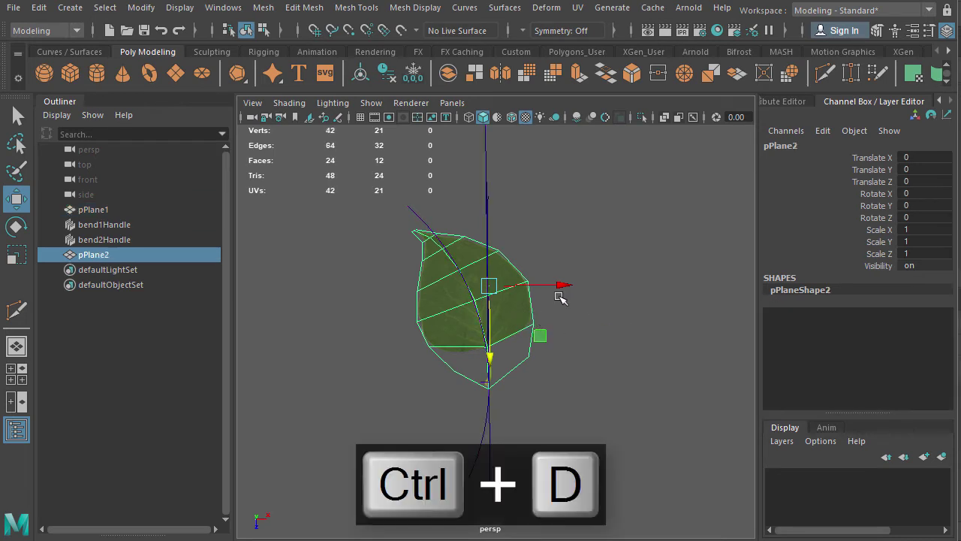
left_click_drag(557, 286, 744, 291)
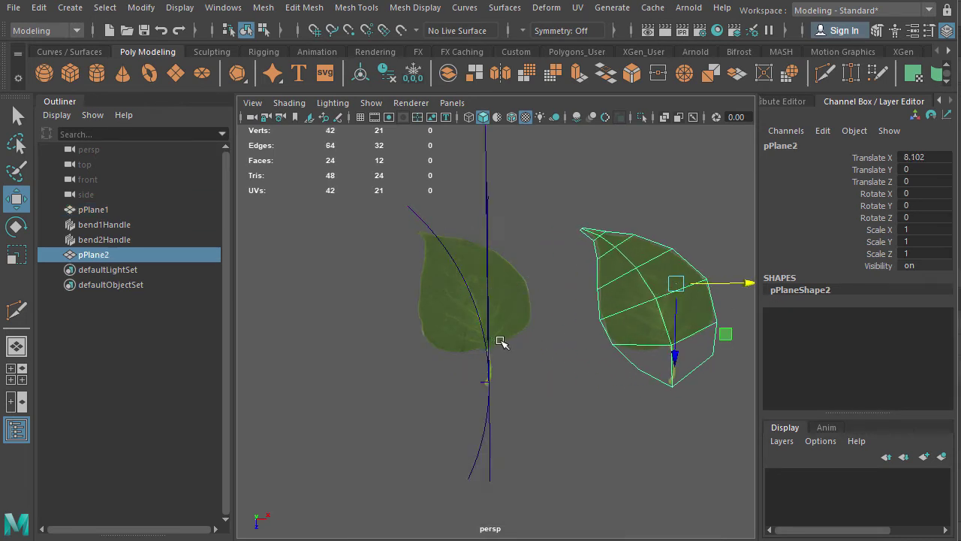
left_click_drag(579, 368, 578, 307, "alt")
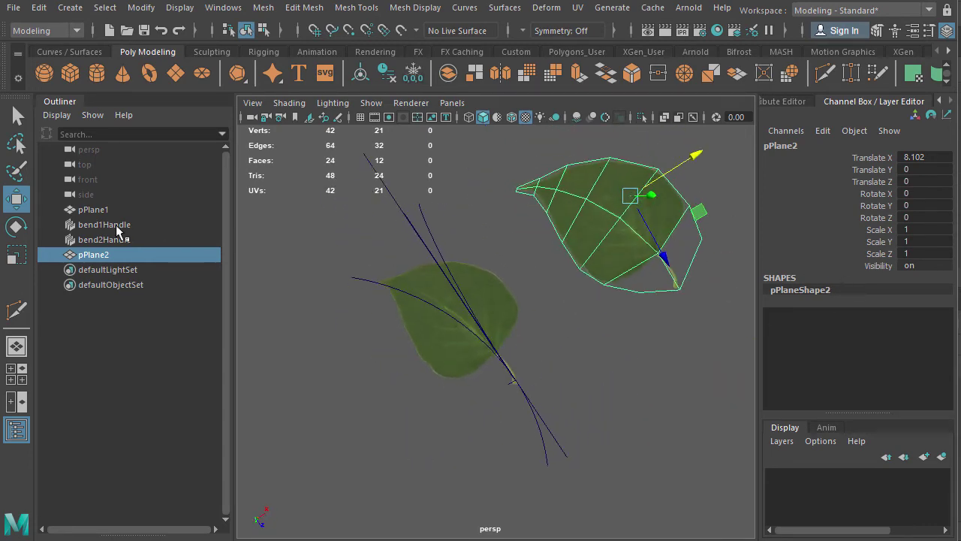
left_click_drag(586, 290, 571, 193, "alt")
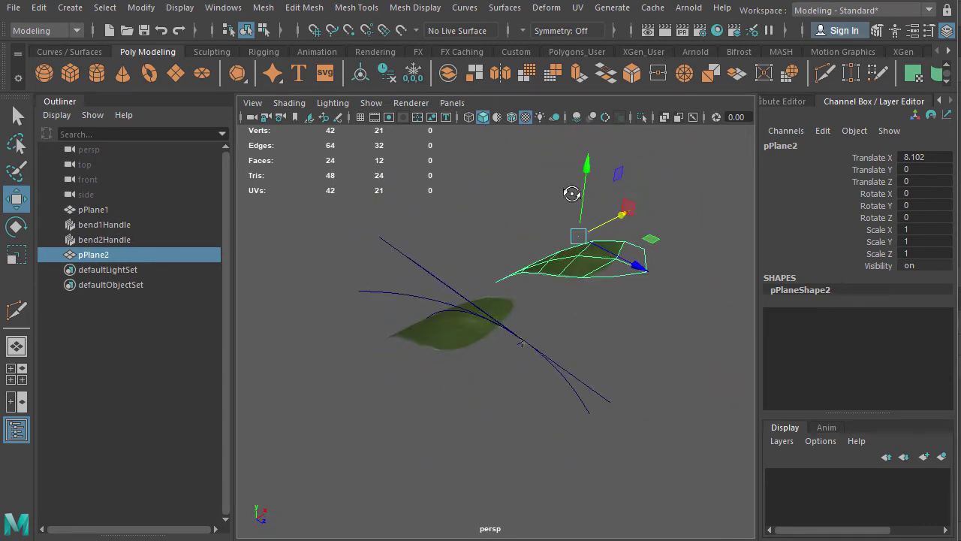
left_click_drag(584, 260, 554, 319, "alt")
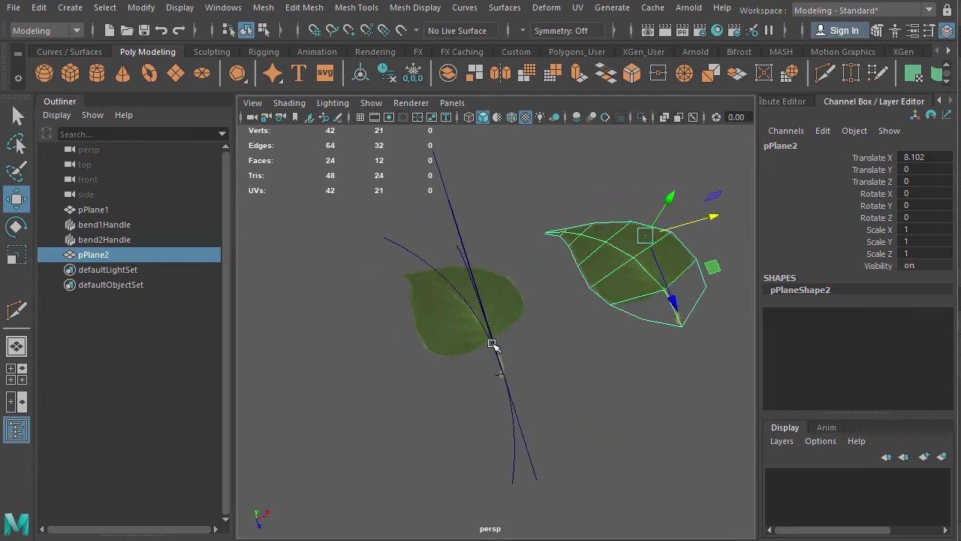
Select the original leaf and set its first bend's Curvature to about 10.3 for a new sideways shape.
left_click(444, 332)
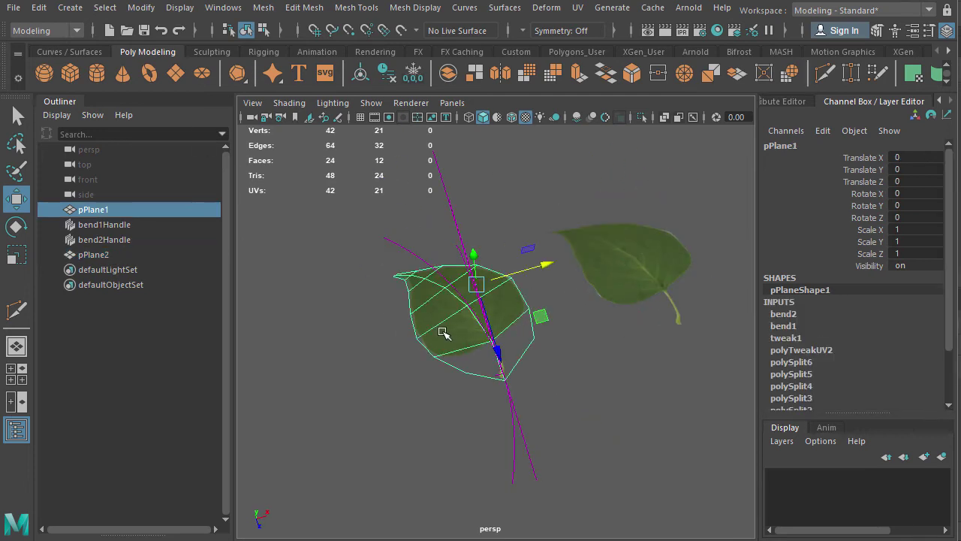
left_click(783, 325)
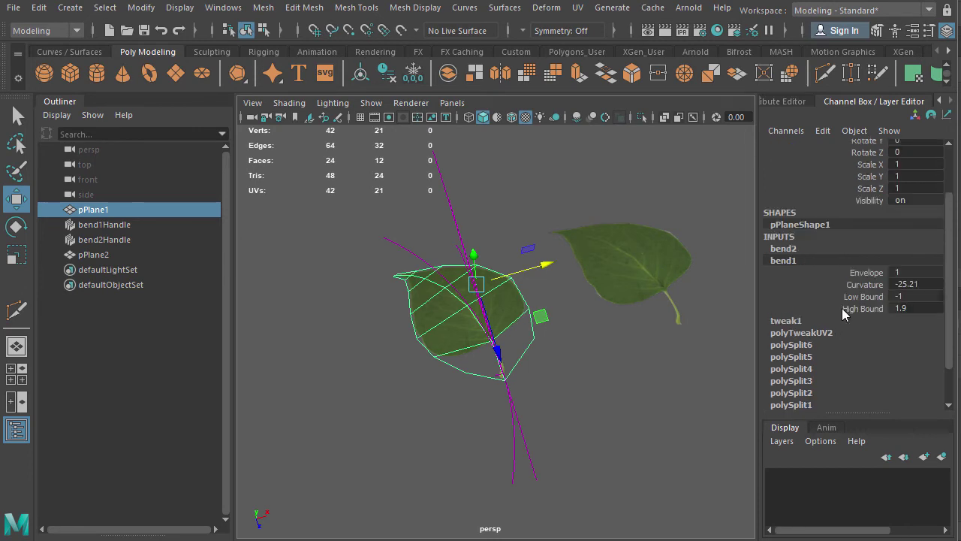
left_click(855, 286)
middle_click_drag(600, 296, 631, 295)
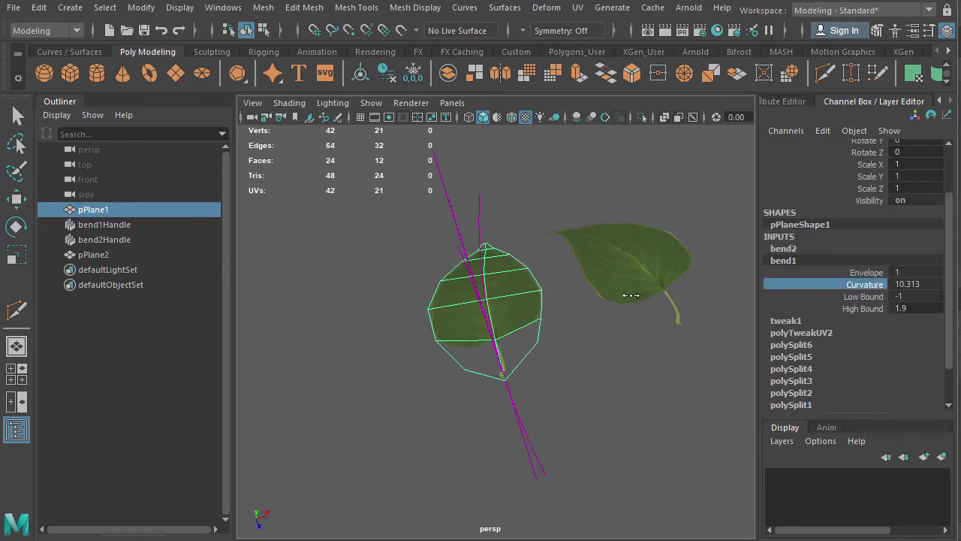
Curl the original leaf's tip upward by setting the second bend's Curvature to about 22.9.
left_click(784, 248)
left_click(860, 226)
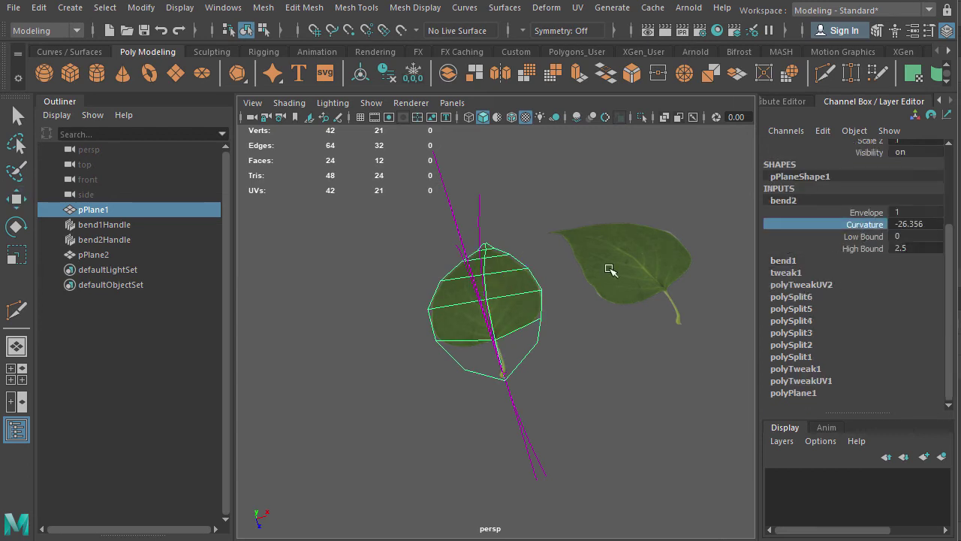
middle_click_drag(609, 268, 648, 253)
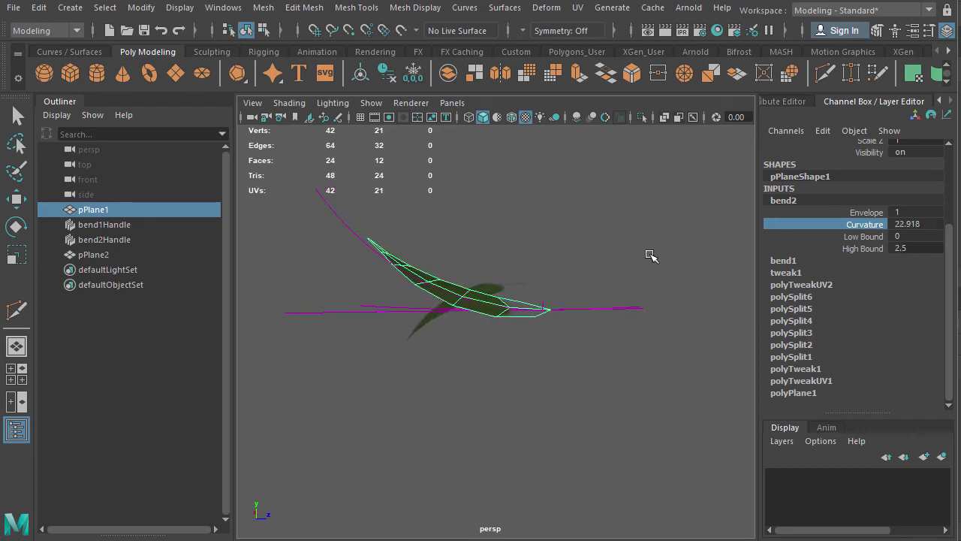
left_click_drag(648, 253, 538, 319, "alt")
Duplicate the upward-curled leaf and move this second copy to about 13.1 in Translate X.
key("w")
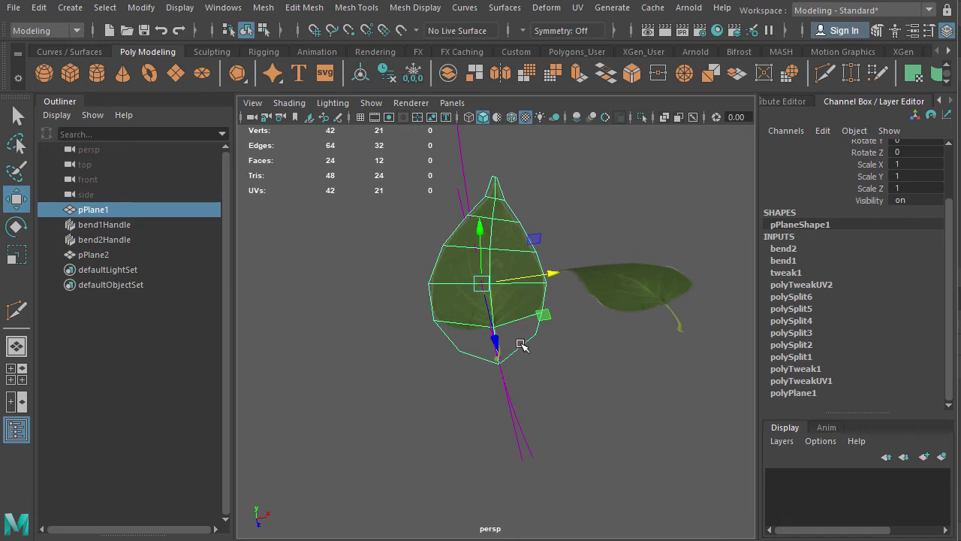
key("ctrl+d")
left_click_drag(553, 275, 811, 253)
left_click_drag(627, 337, 695, 316, "alt")
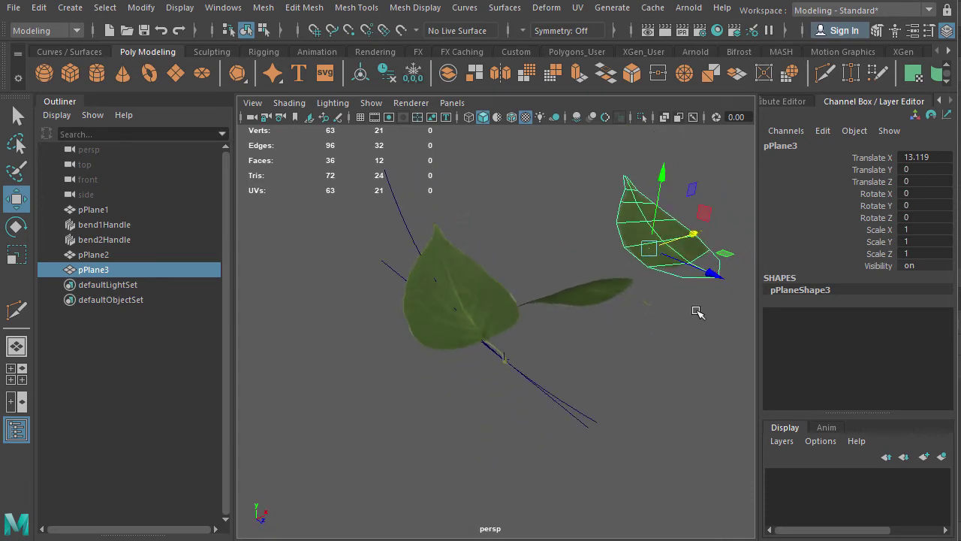
left_click_drag(611, 322, 553, 373, "alt")
left_click_drag(646, 334, 650, 283, "alt")
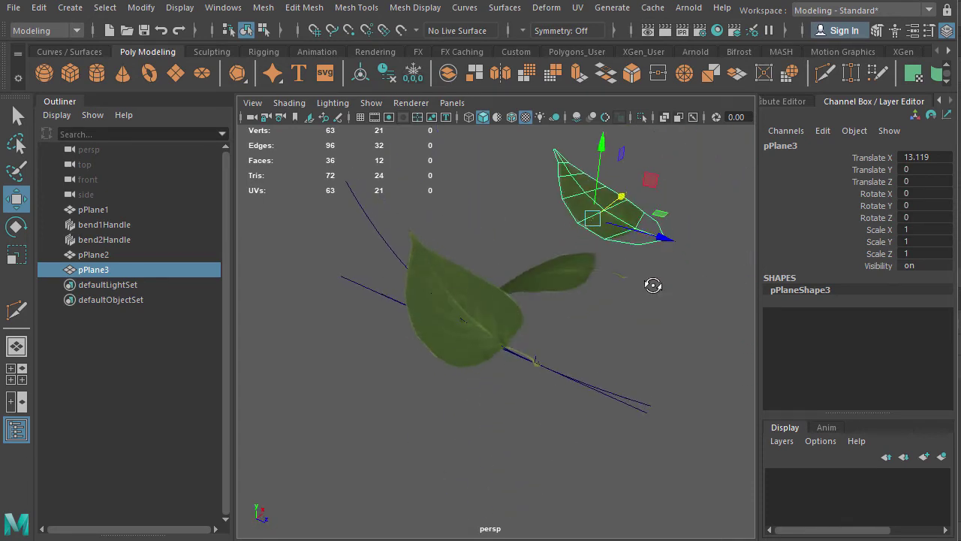
Flatten the original leaf by setting the Curvature of both its second and first bends to 0.
left_click(496, 314)
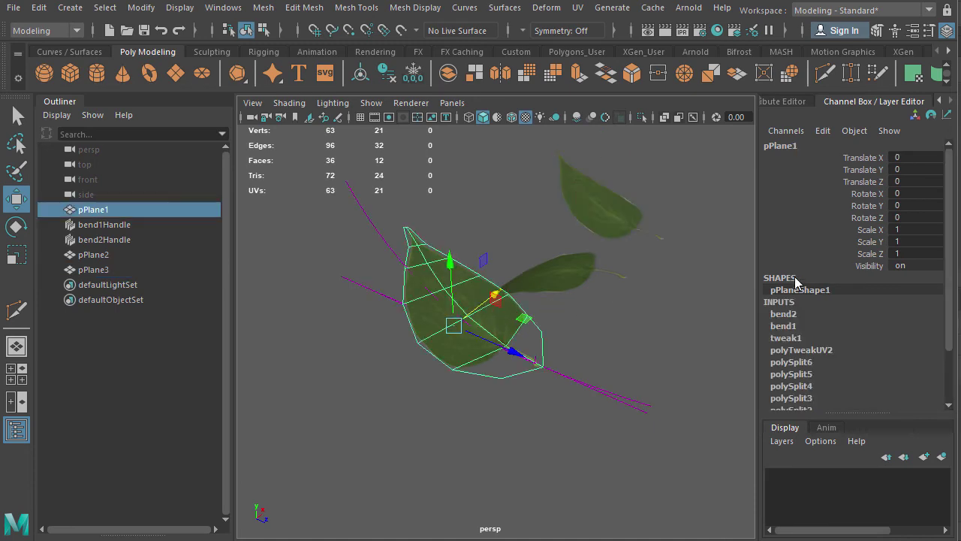
left_click(795, 315)
double_click(927, 275)
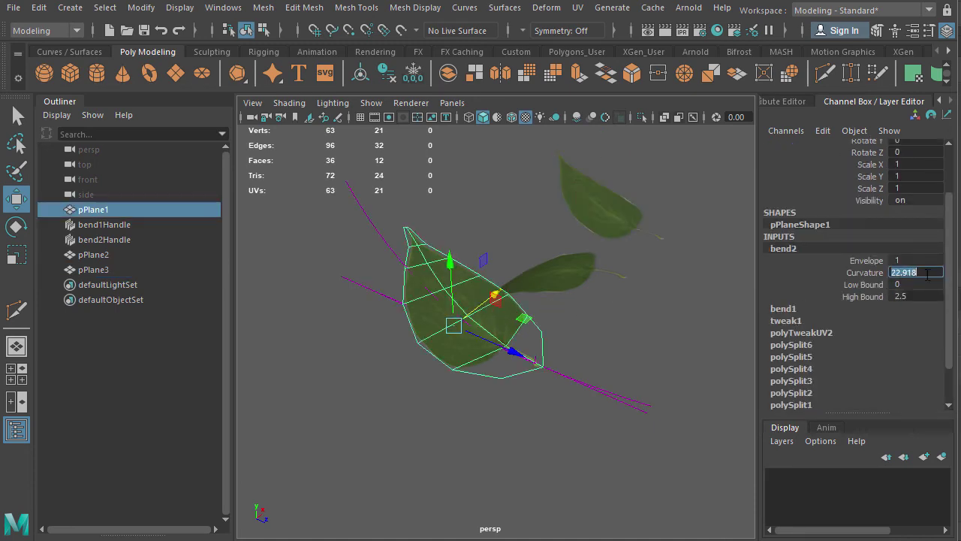
type("0")
key("Return")
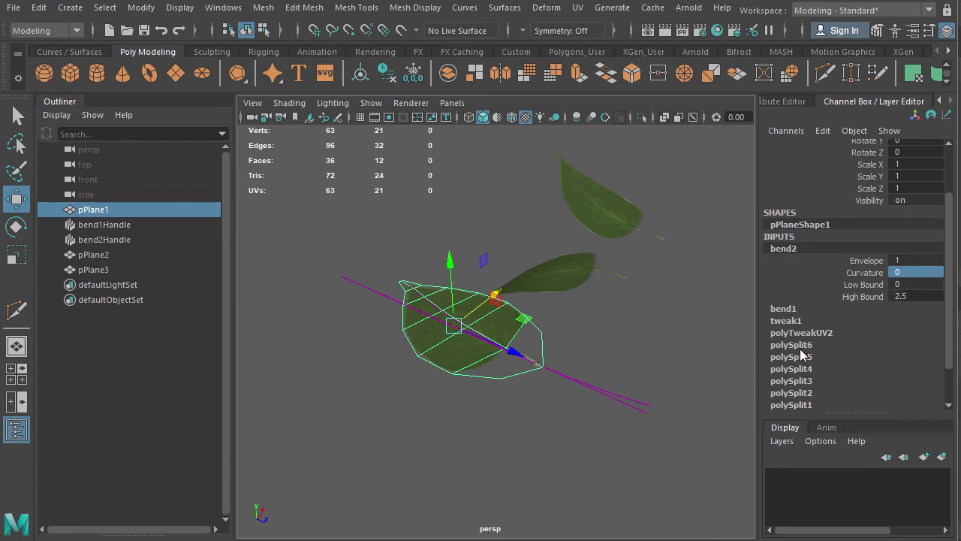
left_click(788, 308)
scroll(793, 307, "down", 2)
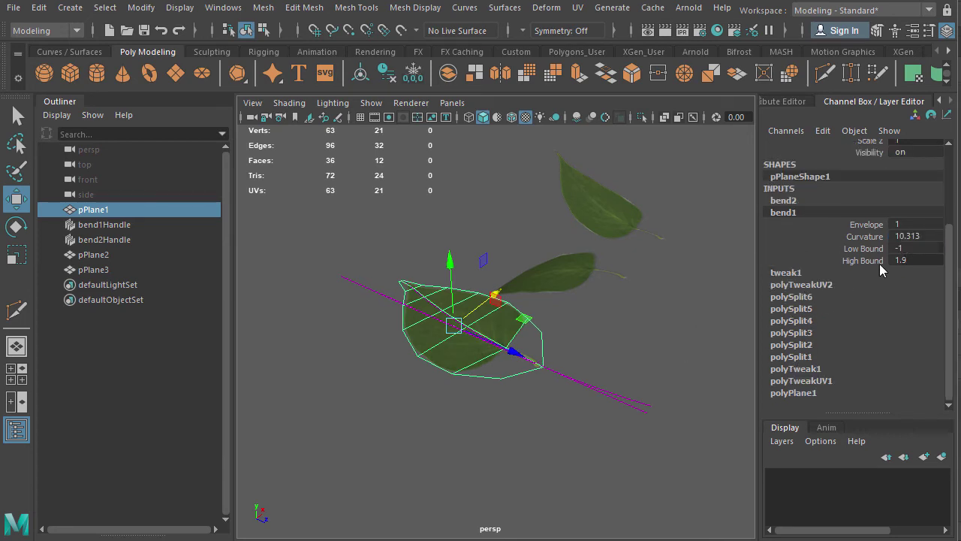
double_click(930, 235)
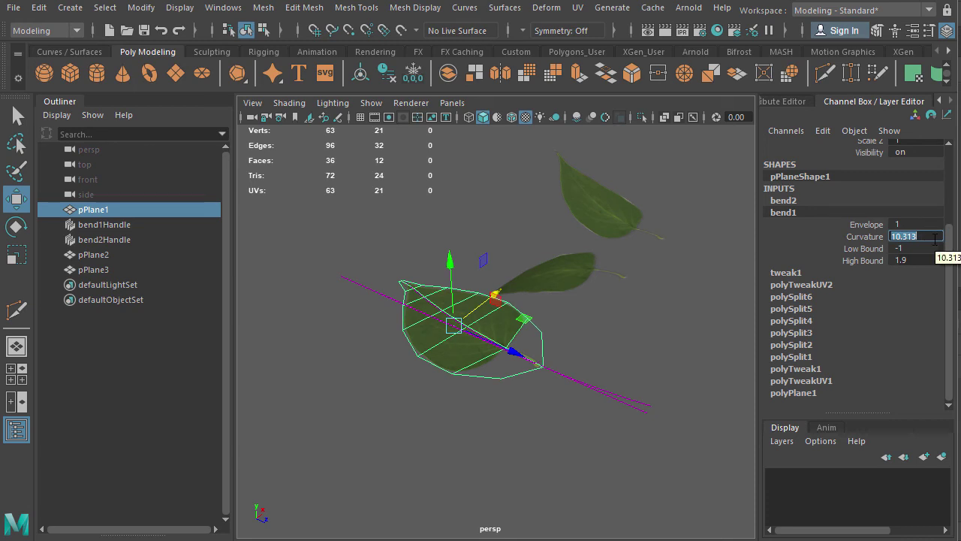
key("Return")
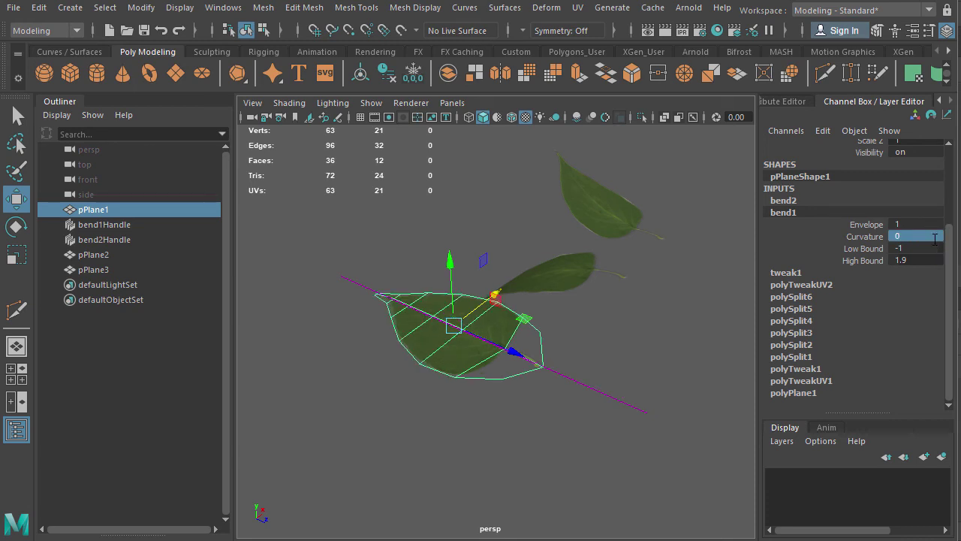
Insert two lengthwise edge loops in the original leaf with Multi-Cut, one on each side of the midrib.
mouse_move(505, 344)
left_mouse_down("alt")
mouse_move(478, 348)
mouse_move(498, 347)
mouse_move(488, 347)
left_mouse_up("alt")
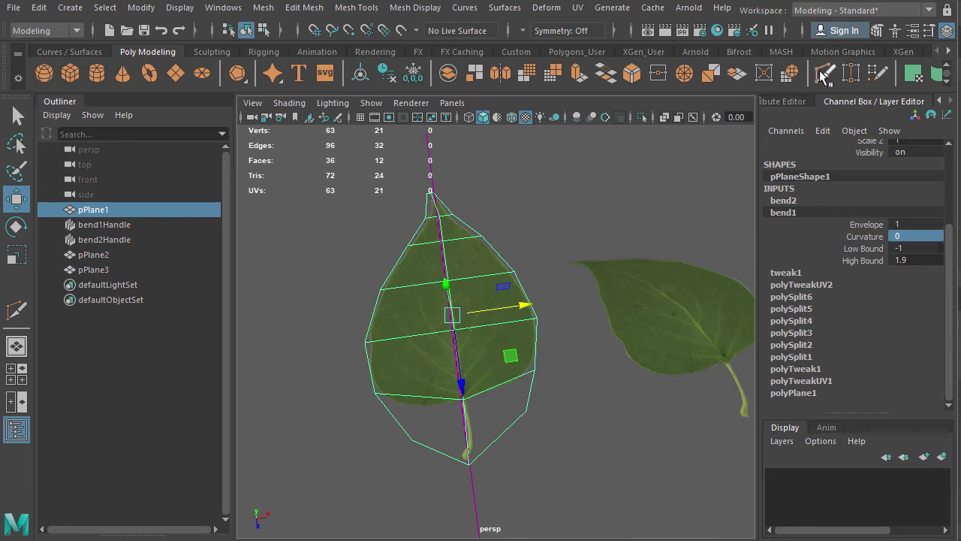
key("y")
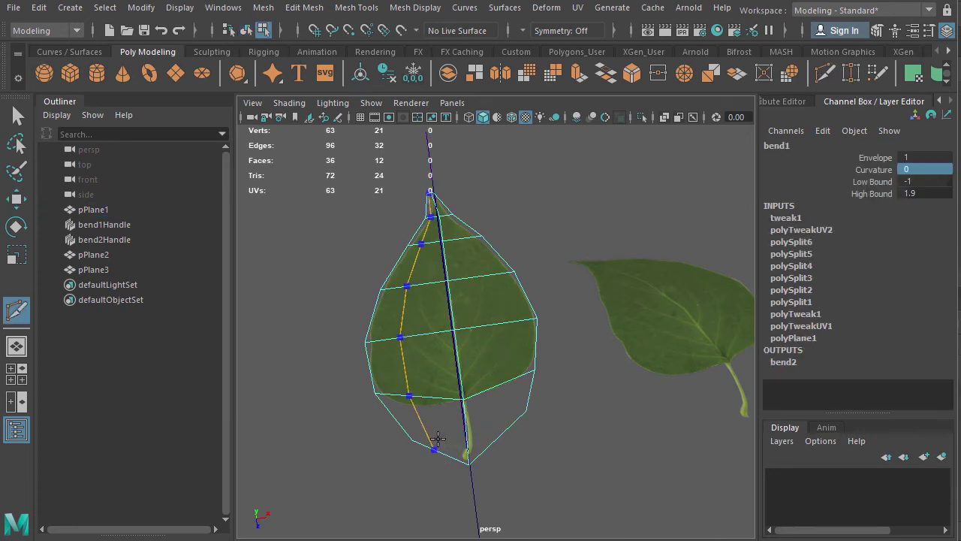
left_click(423, 396, "ctrl")
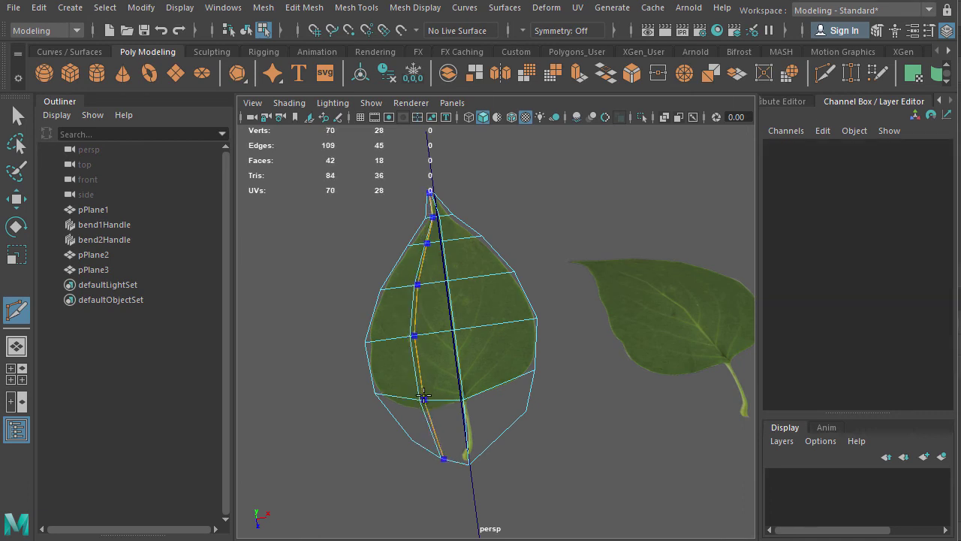
left_click(502, 385, "ctrl")
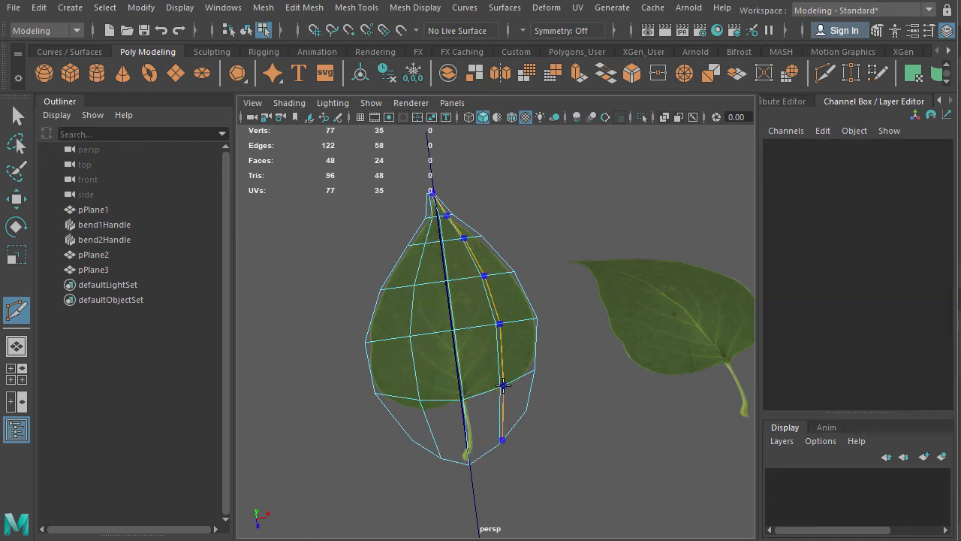
Select the eight inner vertices on both sides of the original leaf's midrib and raise them slightly to crease the leaf.
mouse_move(558, 296)
left_mouse_down("alt")
mouse_move(590, 232)
mouse_move(623, 239)
mouse_move(605, 272)
mouse_move(545, 302)
left_mouse_up("alt")
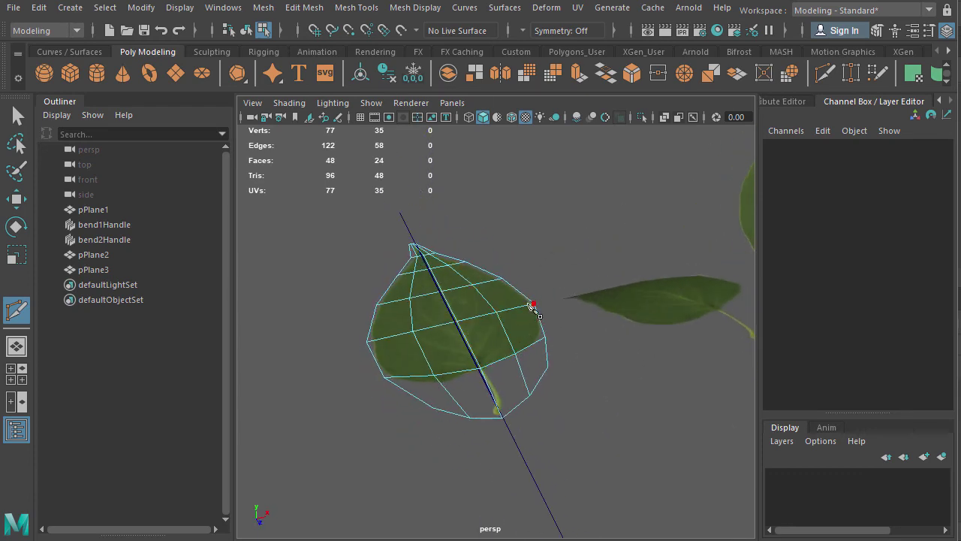
right_click_drag(532, 307, 450, 304)
key("q")
left_click(433, 375)
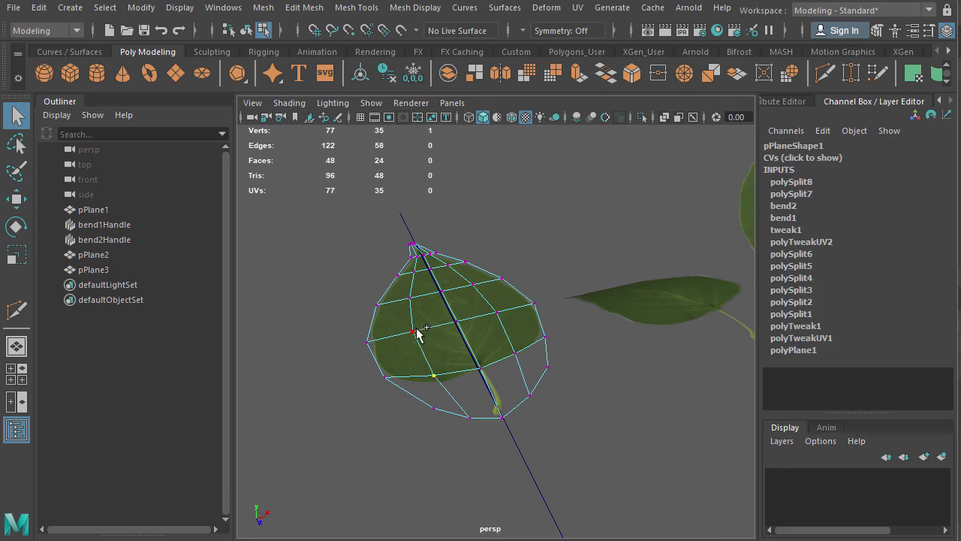
left_click(413, 332, "shift")
left_click(417, 273, "shift")
left_click(450, 266, "shift")
left_click(473, 286, "shift")
left_click(498, 312, "shift")
key("w")
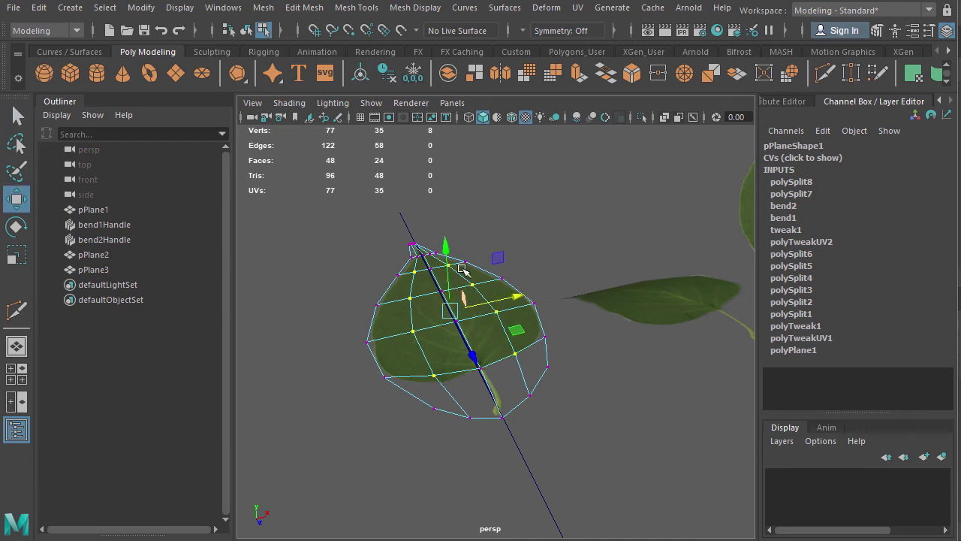
left_click_drag(446, 244, 447, 239)
Raise the two vertices flanking the midrib near the leaf's stem slightly and return to object mode.
left_click_drag(428, 272, 616, 338, "alt")
left_click(584, 399)
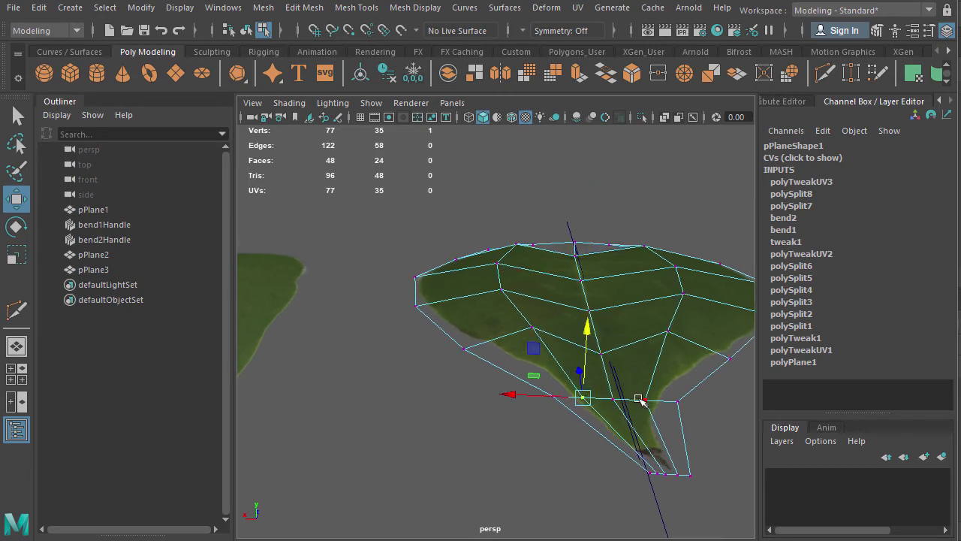
left_click(646, 396, "shift")
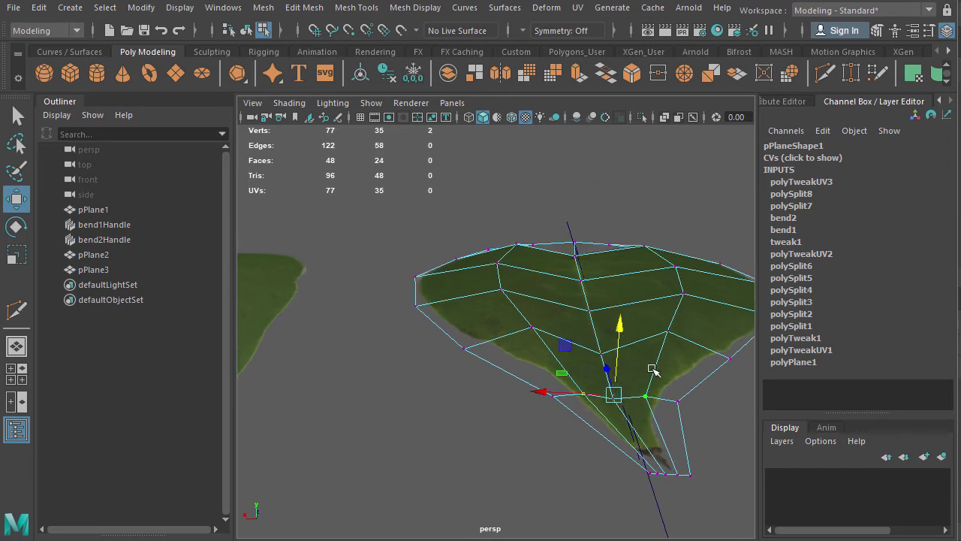
left_click_drag(609, 391, 523, 320, "alt")
right_click_drag(496, 322, 562, 285)
Preview the creased leaf with smoothing on and off, and inspect all three leaves from several angles with nothing selected.
left_click_drag(563, 285, 549, 322, "alt")
key("3")
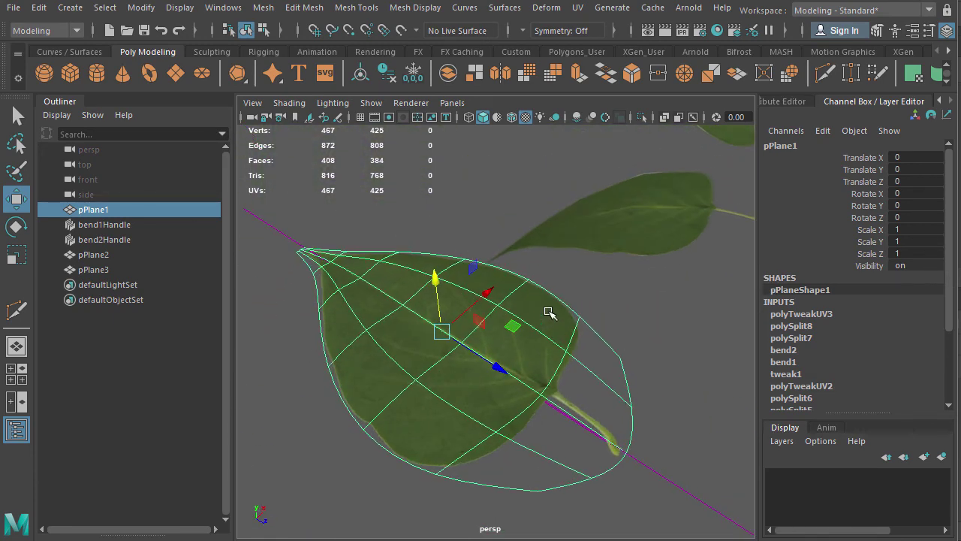
key("1")
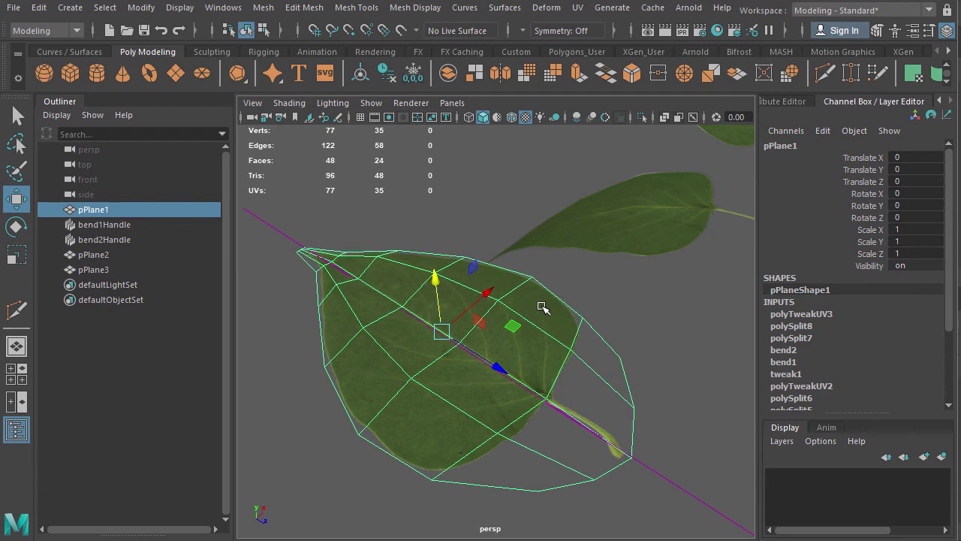
left_click_drag(558, 299, 586, 335, "alt")
left_click(635, 261)
right_click_drag(586, 335, 803, 325, "alt")
left_click_drag(804, 325, 635, 296, "alt")
right_click_drag(636, 296, 509, 308, "alt")
left_click_drag(509, 308, 627, 361, "alt")
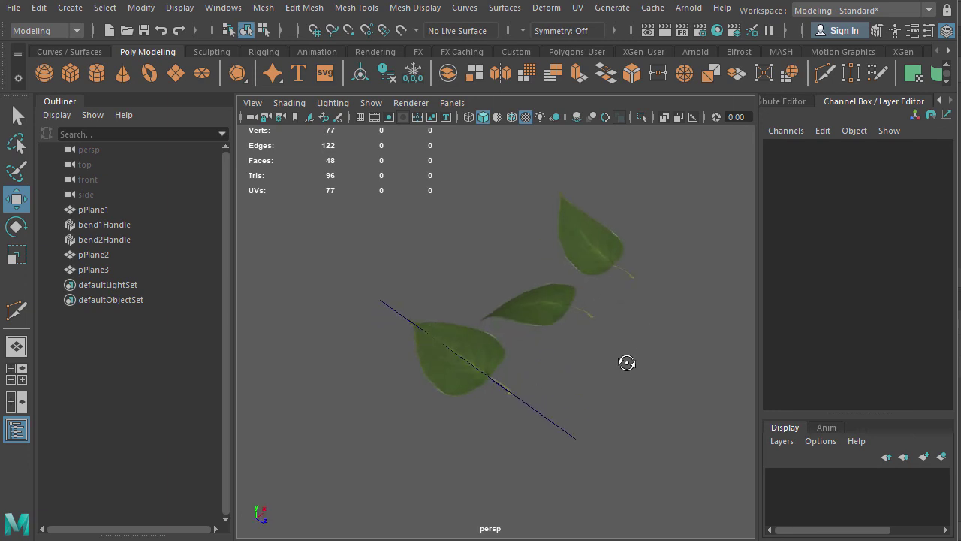
left_click_drag(612, 293, 534, 298, "alt")
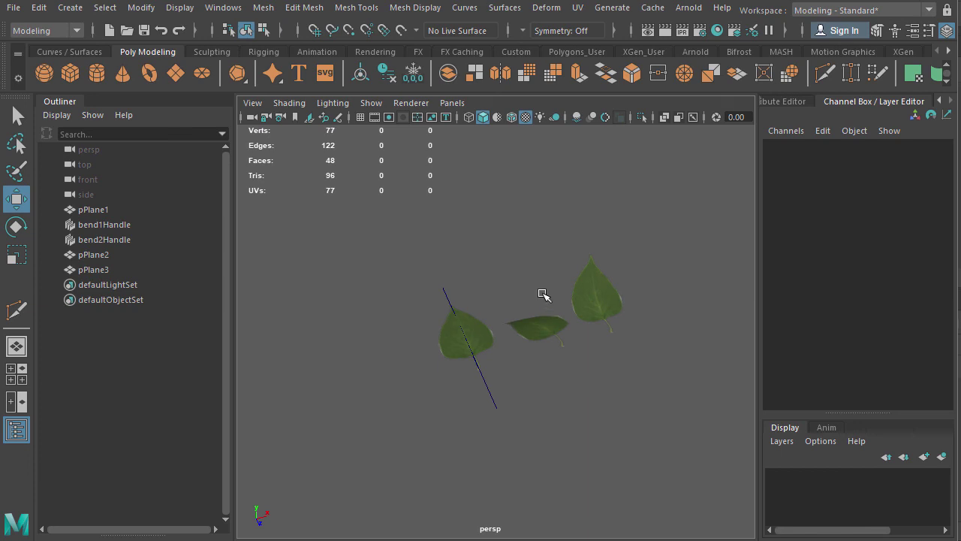